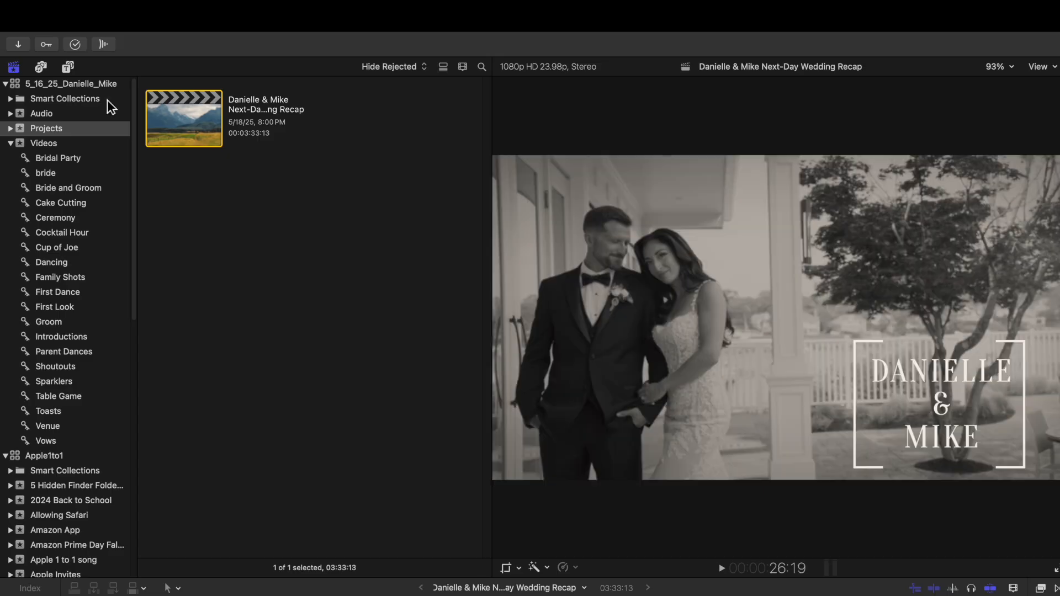
Step: Create a new library named Test Wedding in the Movies folder
left_click(79, 21)
scroll(309, 453, "up", 15)
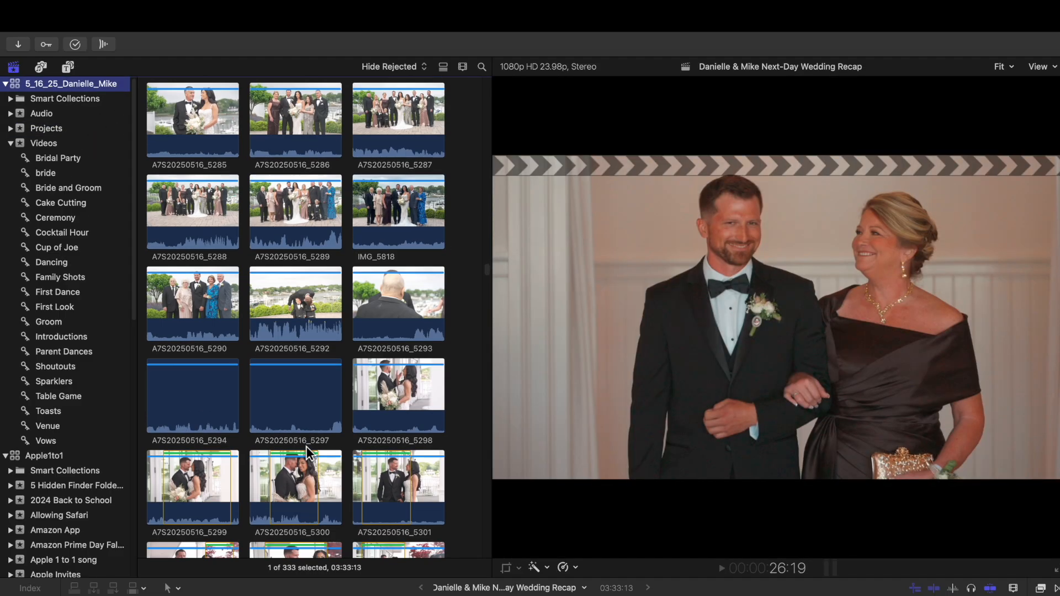
scroll(309, 454, "down", 4)
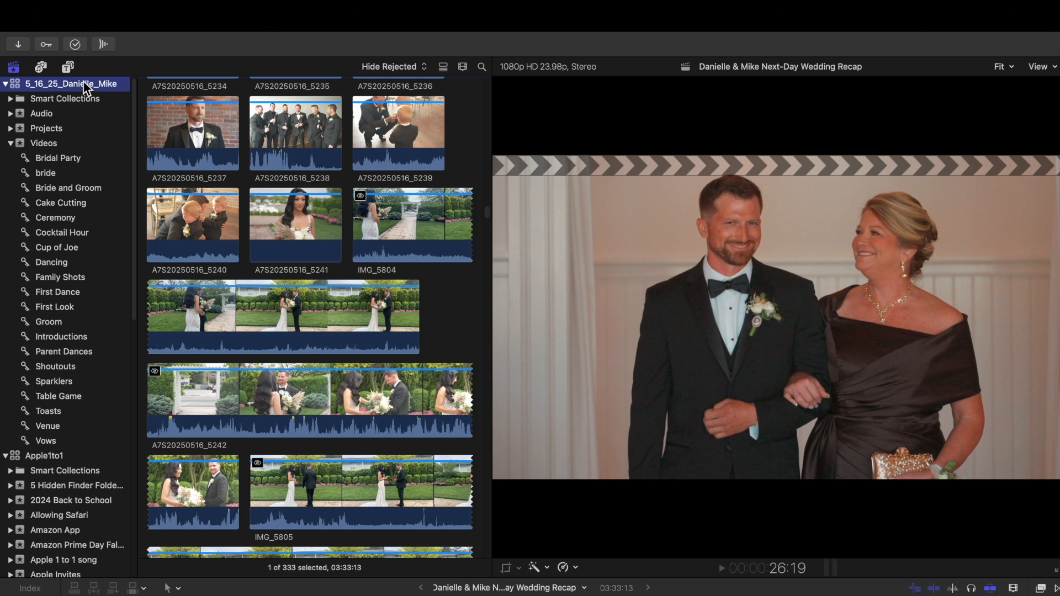
left_click(107, 19)
mouse_move(113, 42)
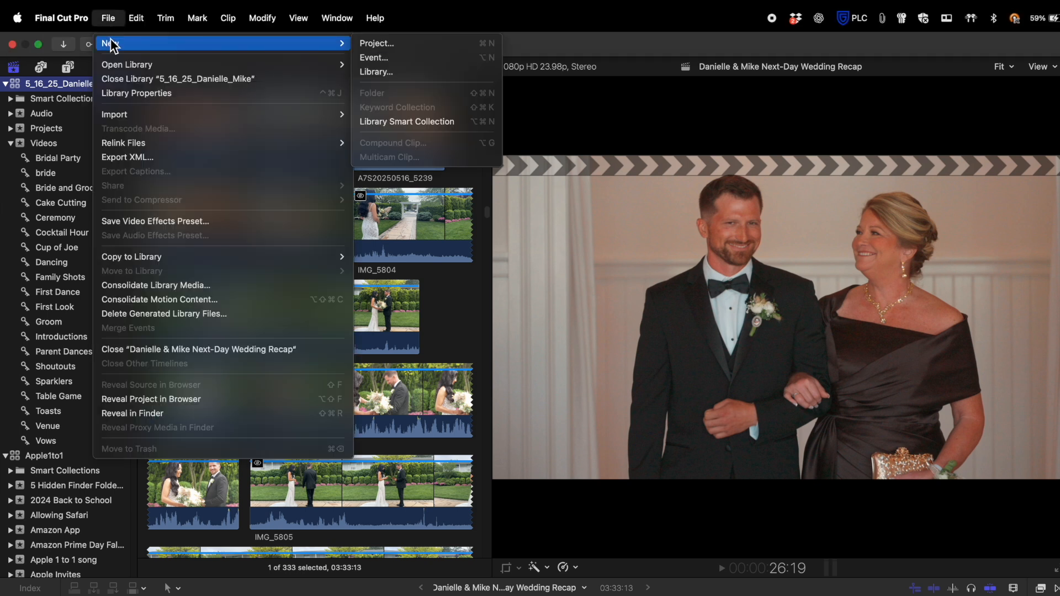
left_click(419, 74)
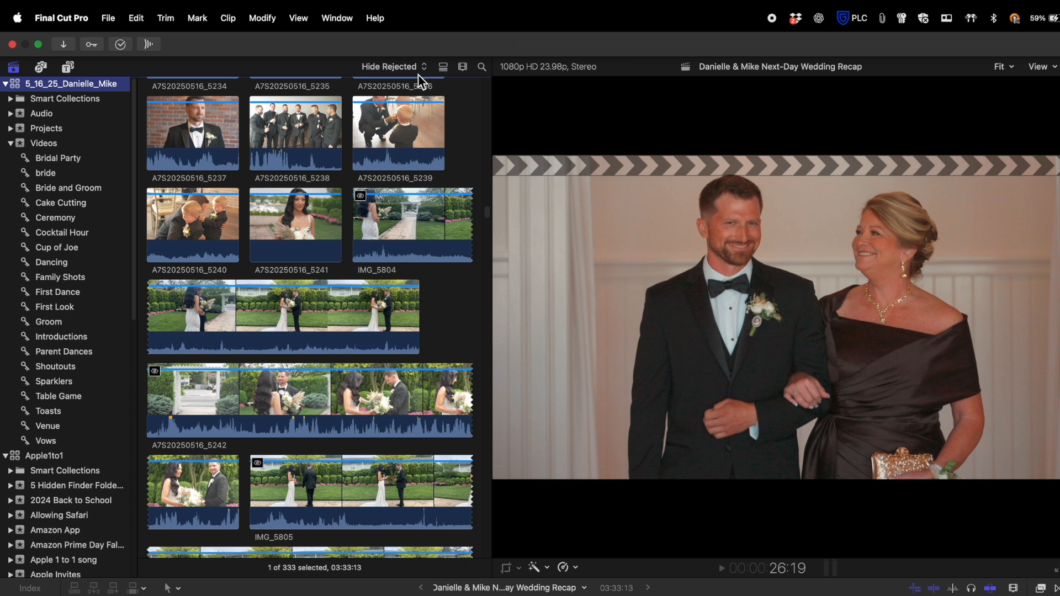
type("Test")
type(" Wedding.fcpbundle")
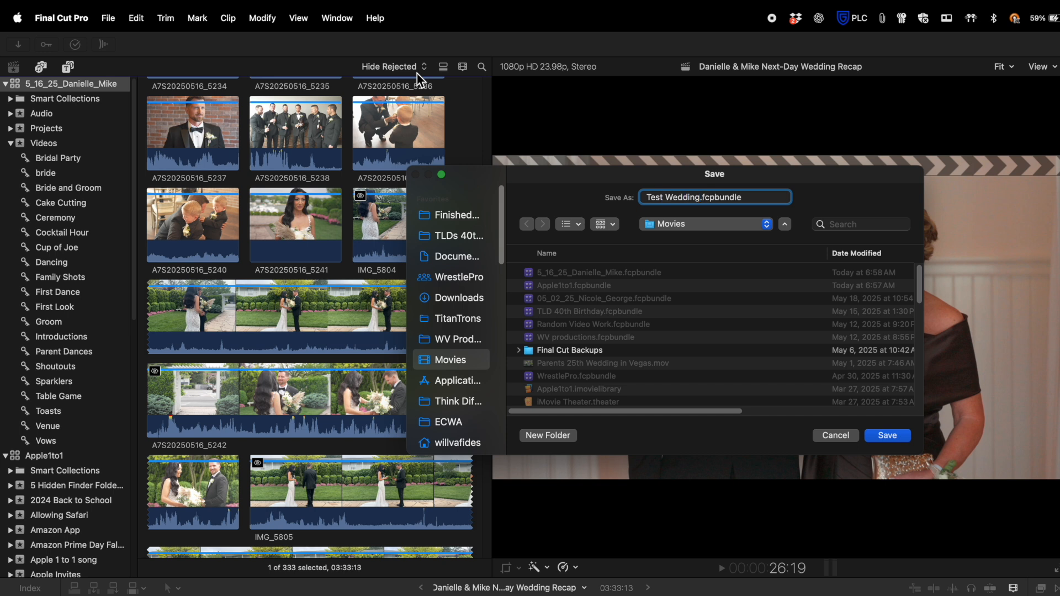
key("Return")
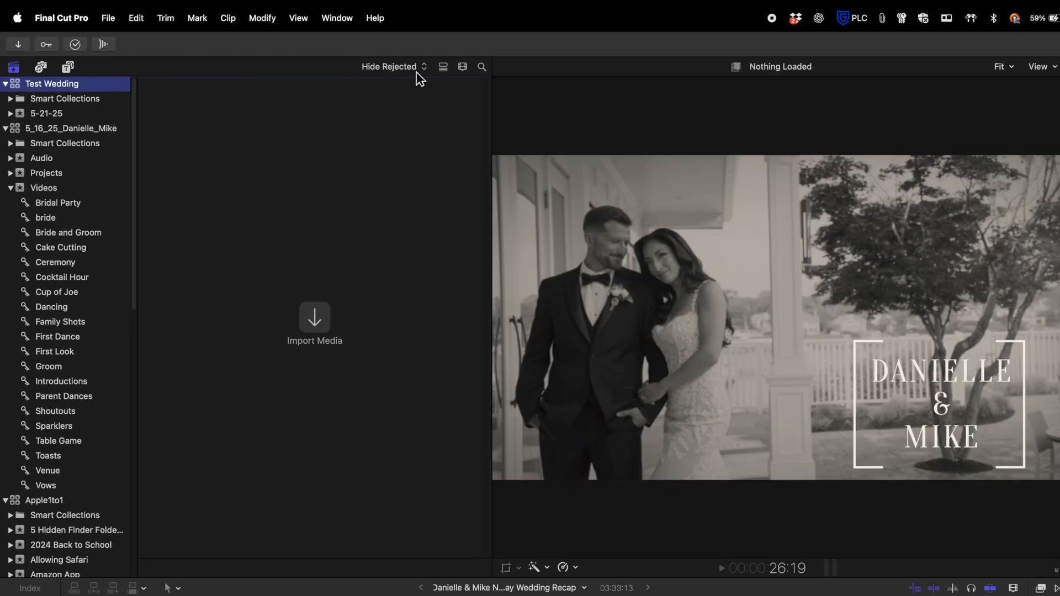
Step: Rename the Test Wedding library's default 5-21-25 event to Audio
left_click(76, 100)
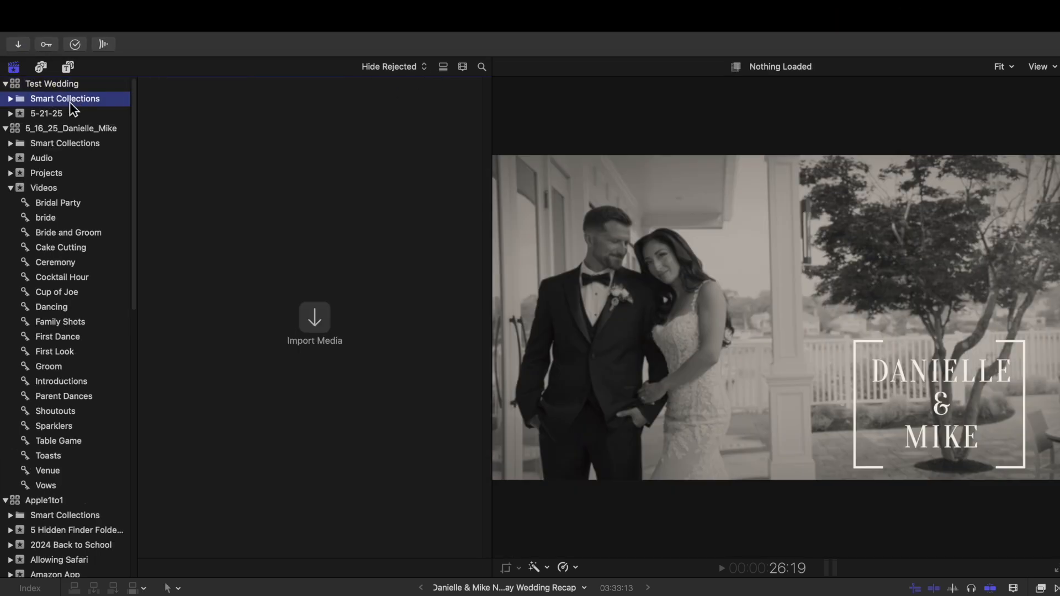
left_click(57, 114)
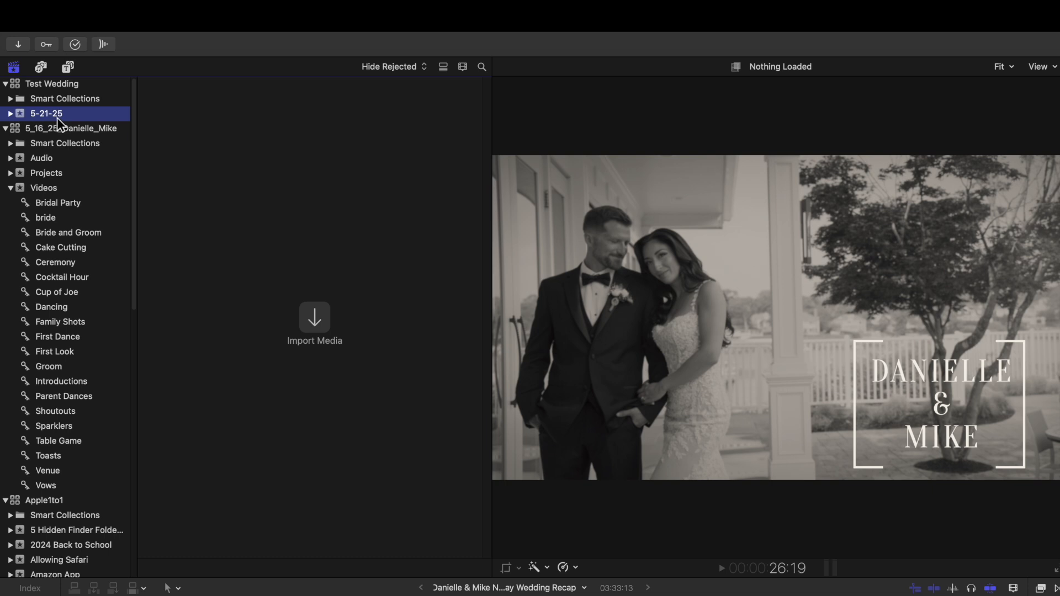
left_click(54, 114)
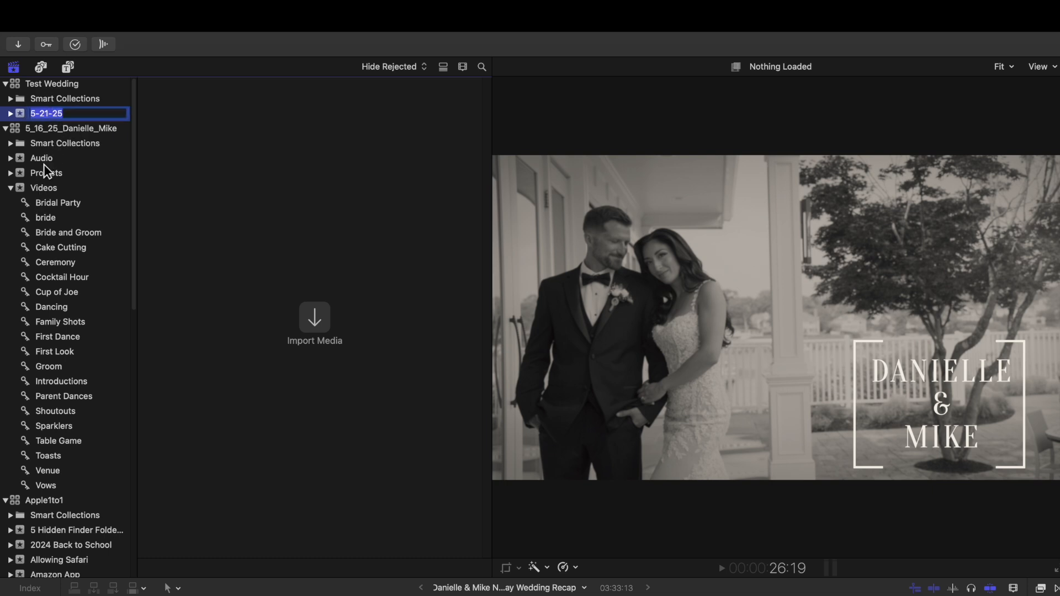
left_click(65, 114)
key("super+a")
type("Audio")
key("Return")
Step: Create a new event named Video in the Test Wedding library, without a new project
right_click(31, 114)
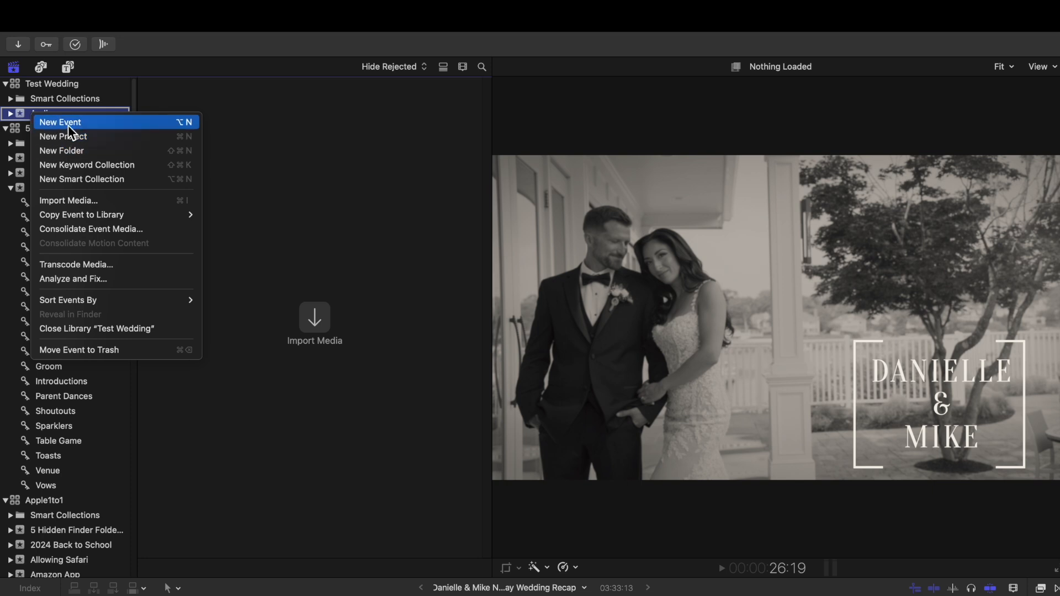
left_click(236, 94)
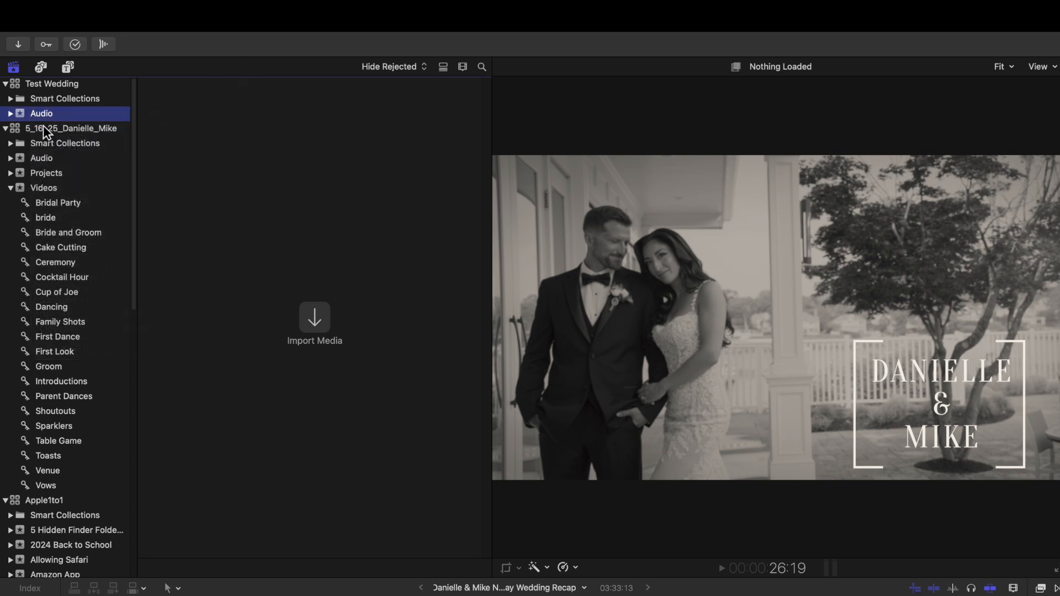
right_click(34, 117)
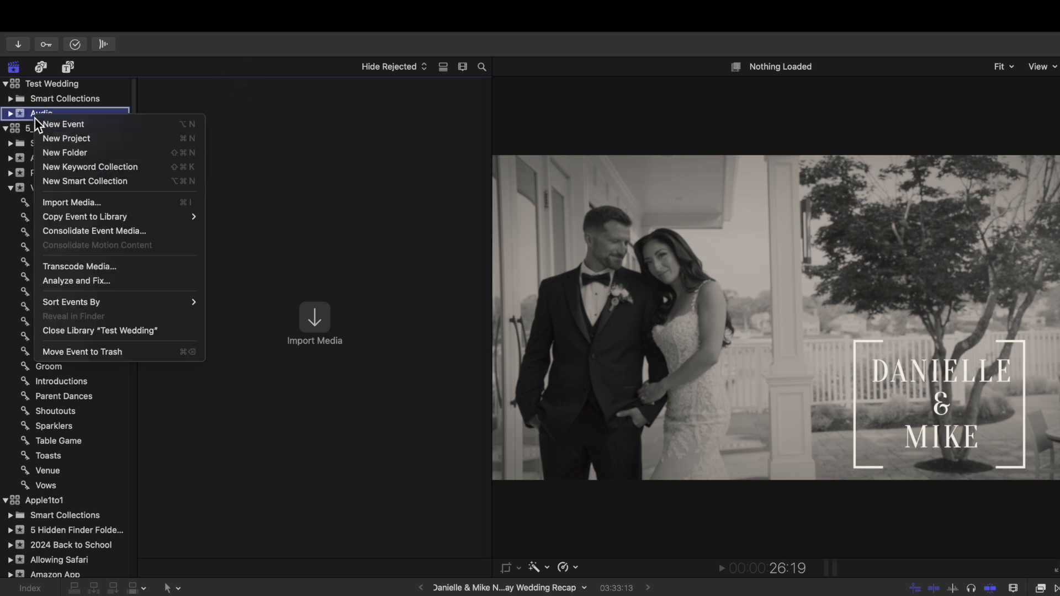
left_click(193, 127)
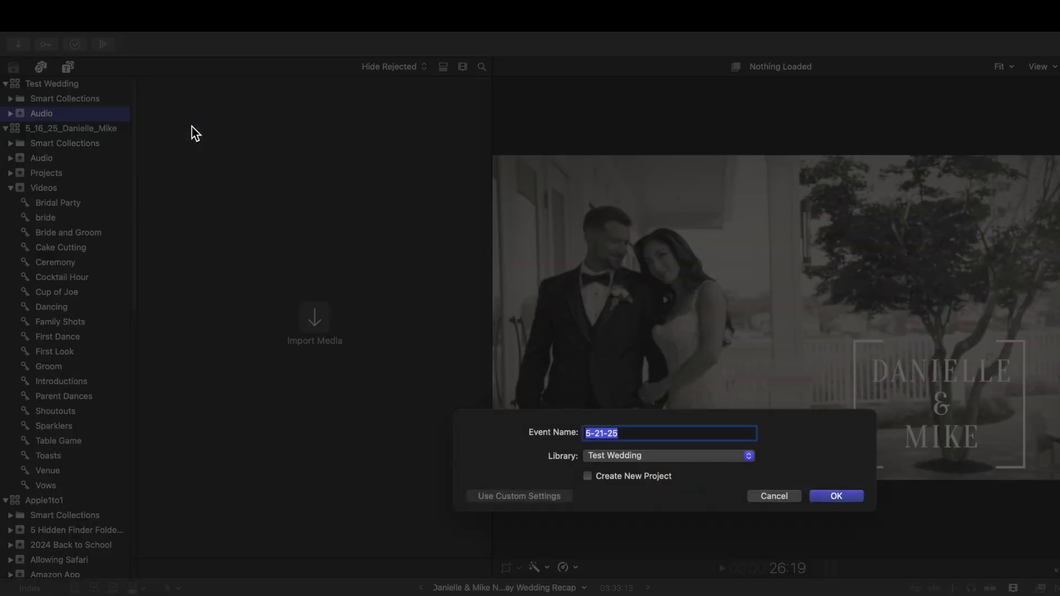
type("Video")
key("Return")
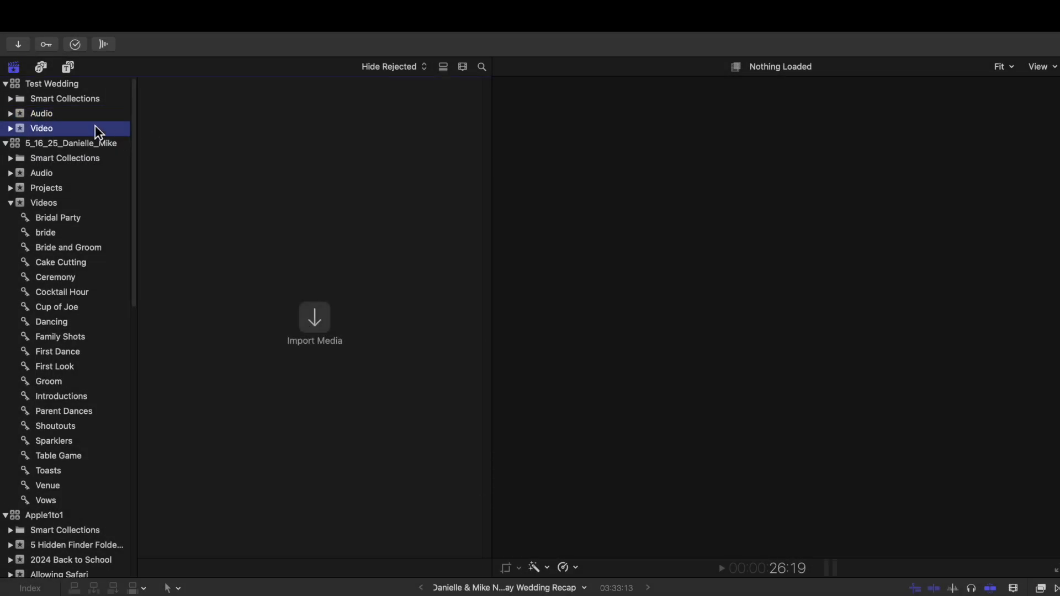
Step: Add another event named Projects to the Test Wedding library, without a new project
right_click(51, 132)
left_click(71, 139)
type("Projects")
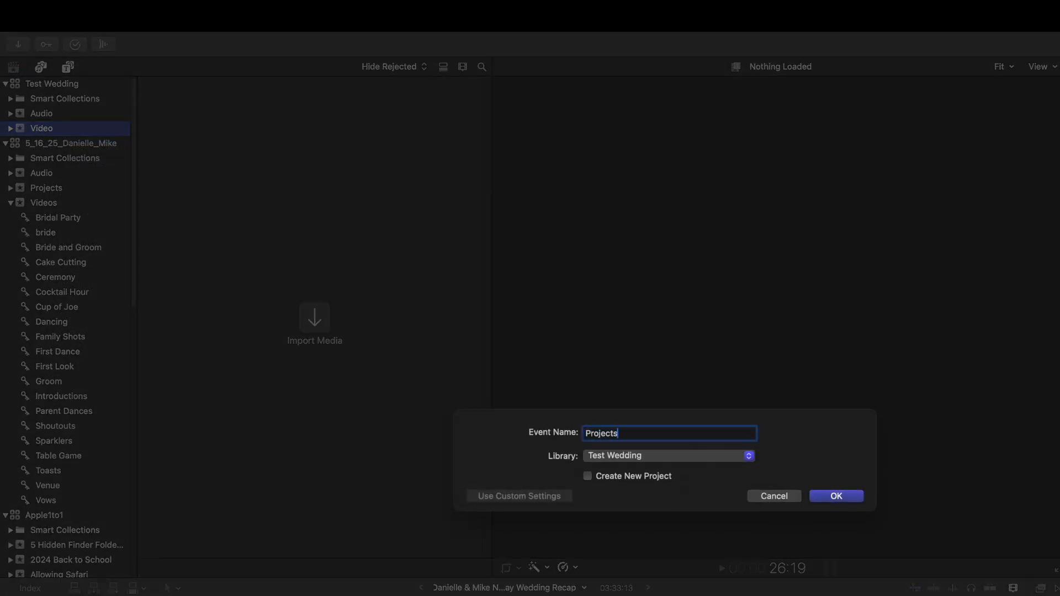
key("Return")
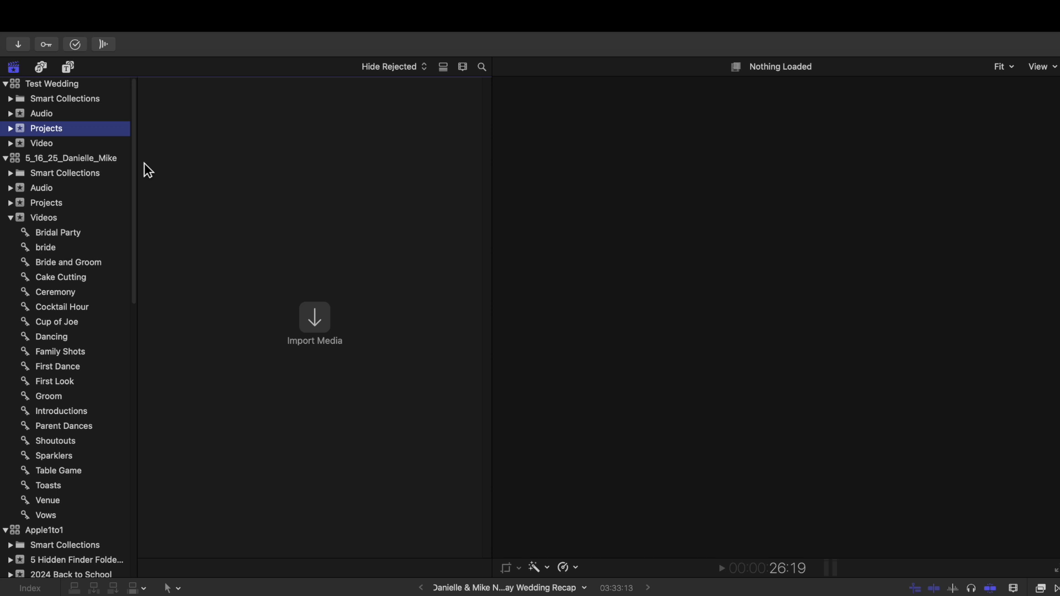
left_click(48, 114)
left_click(45, 128)
left_click(46, 145)
left_click(45, 116)
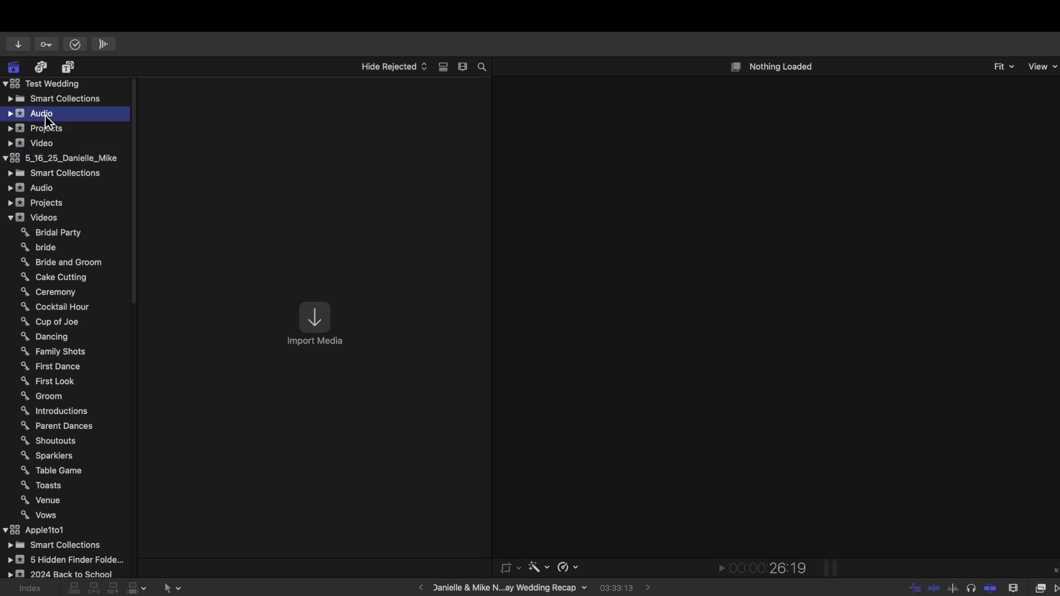
Step: Copy the Parmalee - Gonna Love You (Soundcheck Version) clip from the older wedding library's Audio event to the Test Wedding library, including only original media
left_click(37, 193)
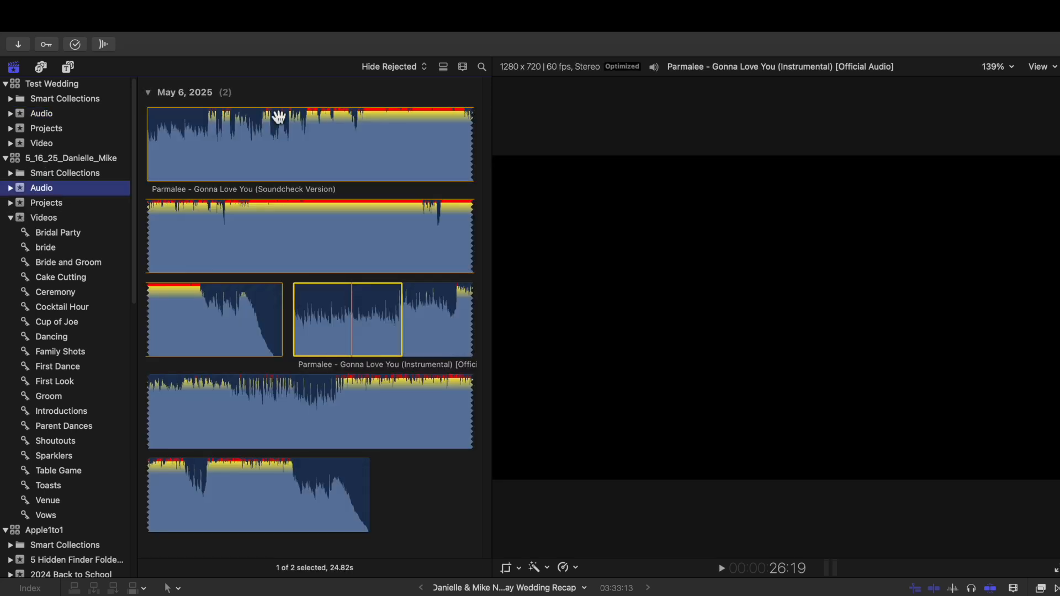
left_click(330, 167)
mouse_move(120, 30)
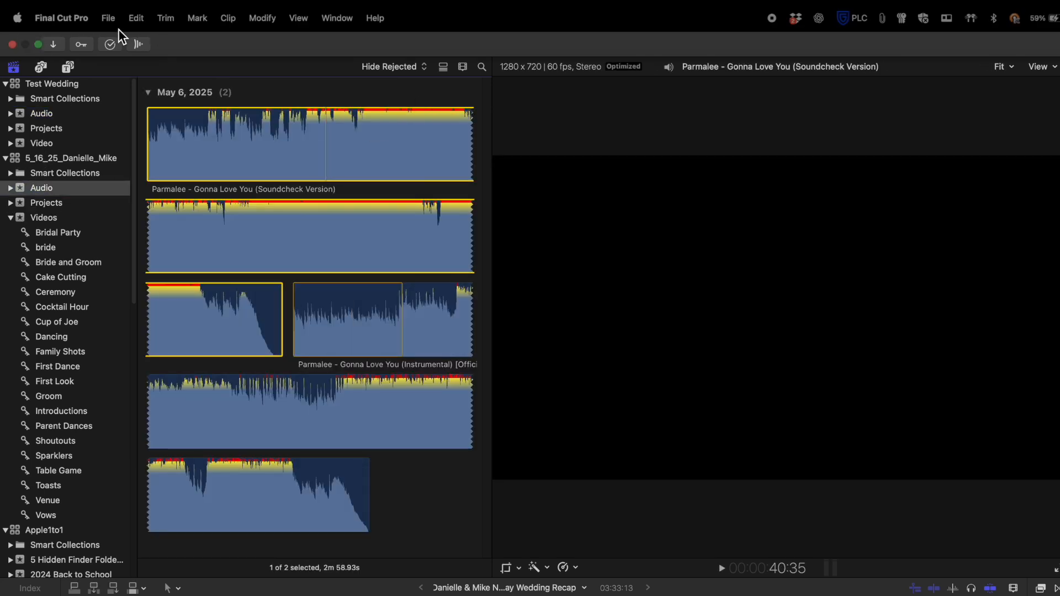
left_click(114, 22)
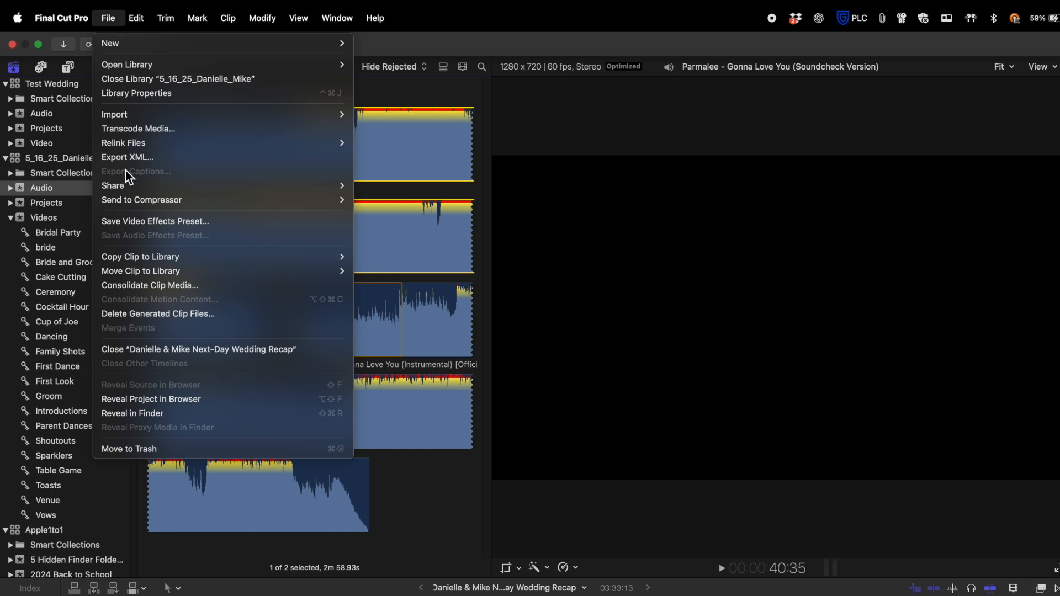
mouse_move(131, 262)
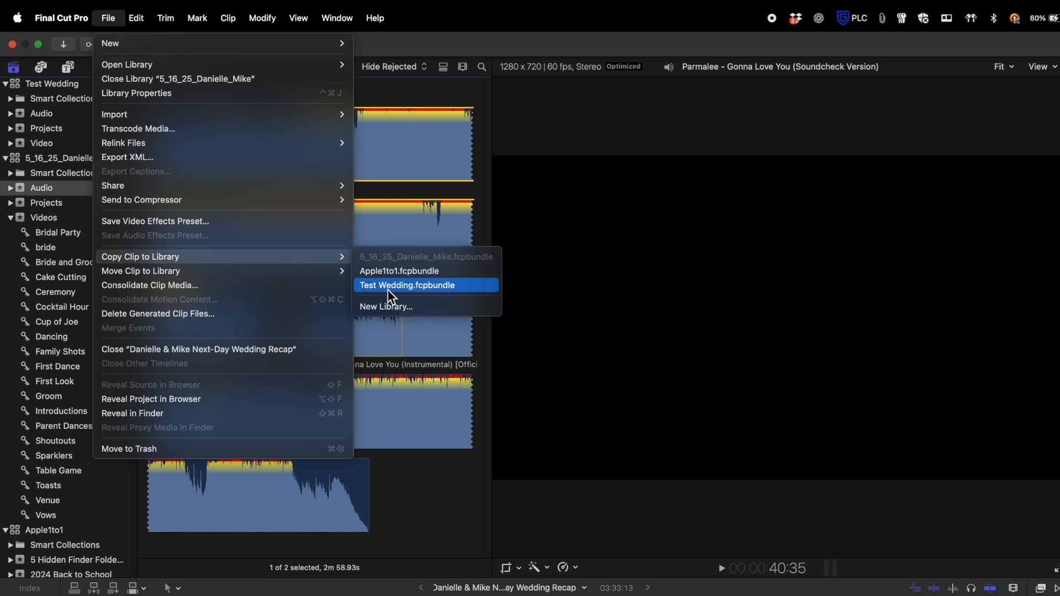
left_click(403, 286)
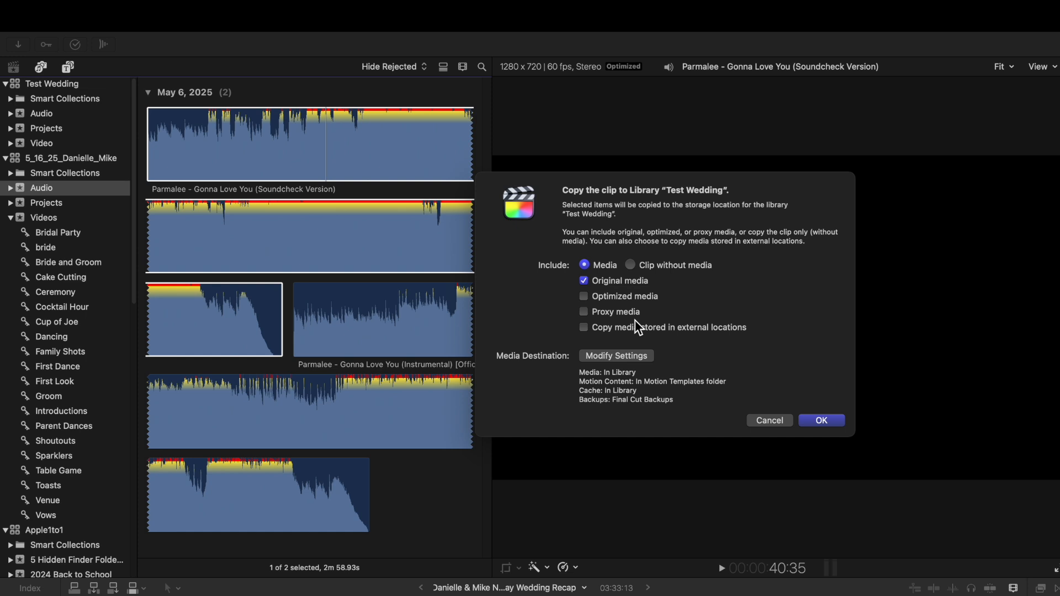
left_click(631, 266)
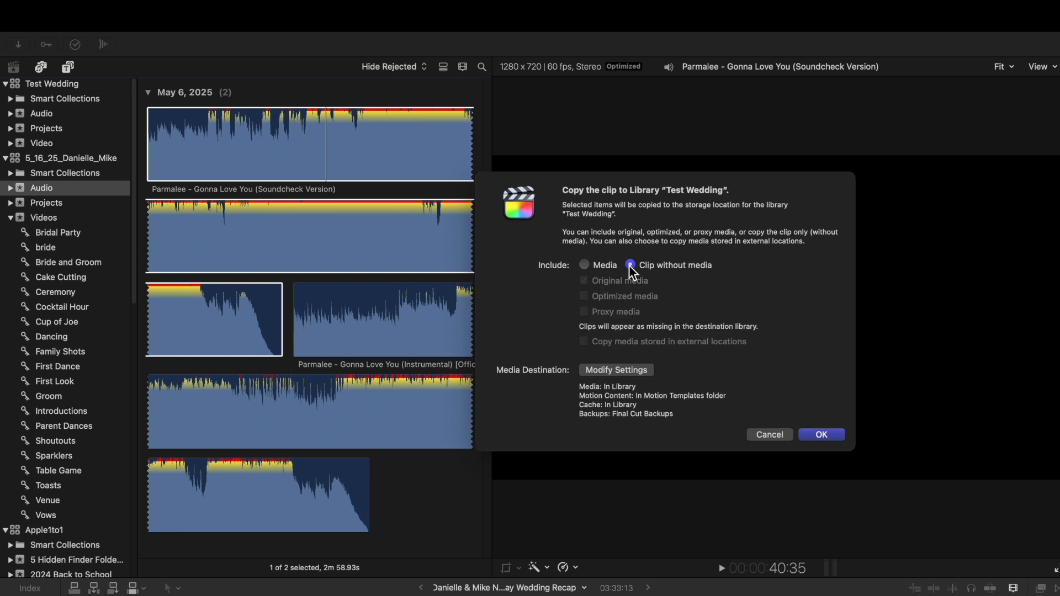
left_click(584, 266)
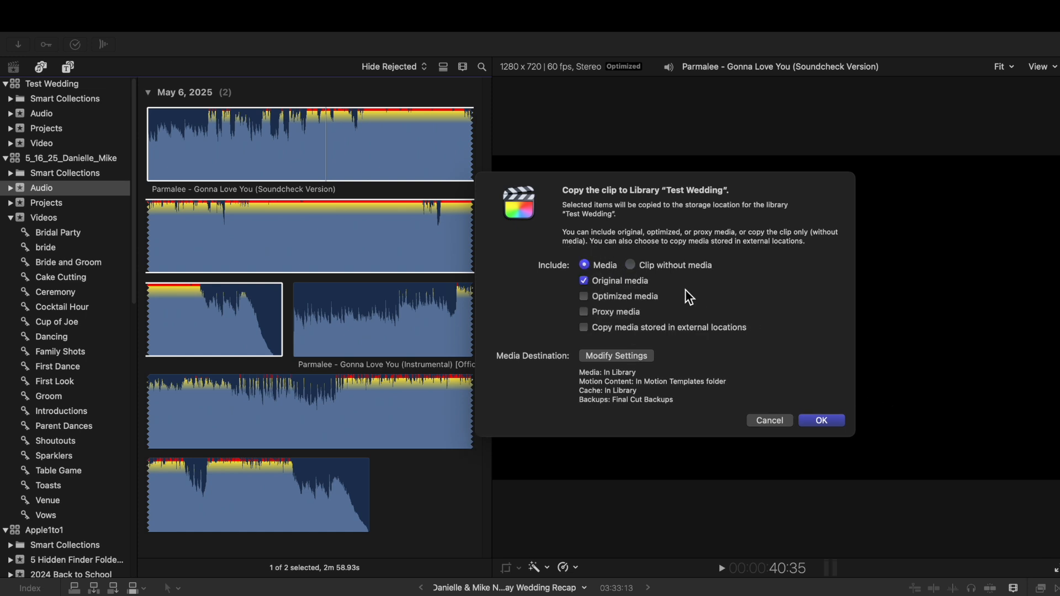
left_click(821, 422)
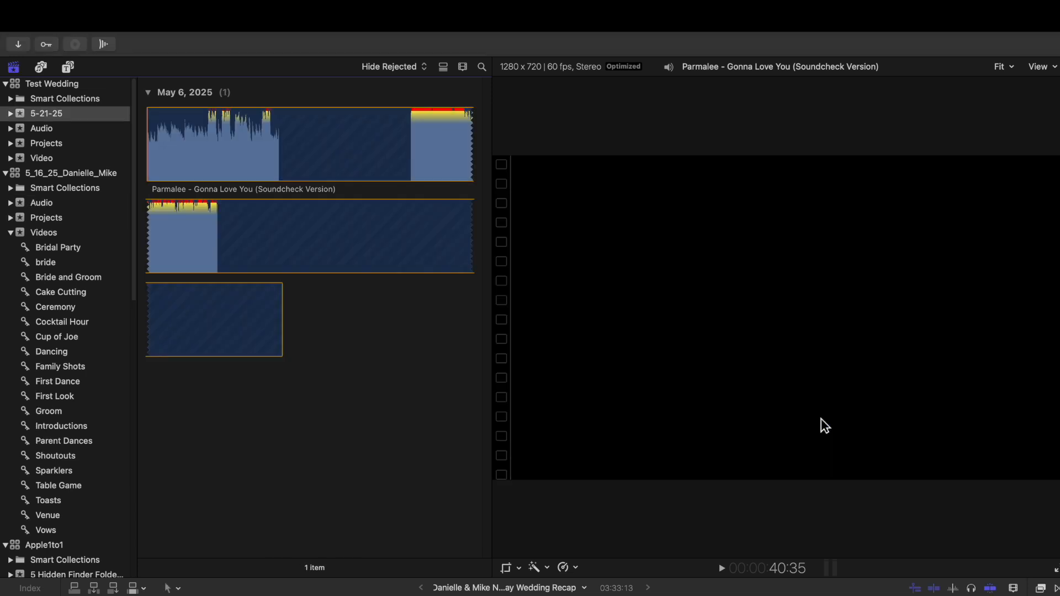
Step: Move the copied Parmalee soundcheck clip from the 5-21-25 event into the Audio event of Test Wedding
left_click(237, 154)
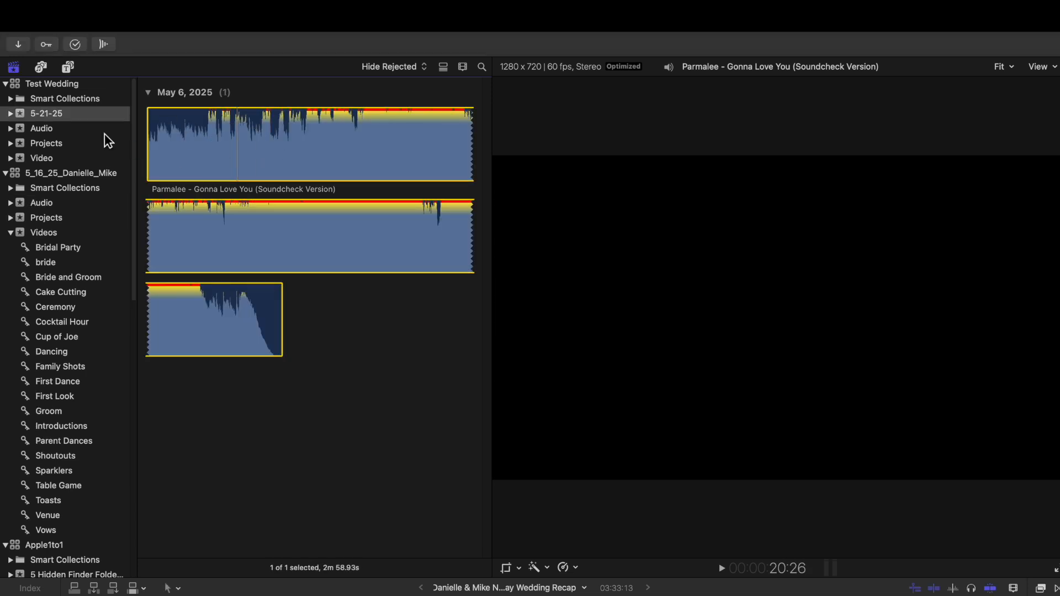
left_click(46, 113)
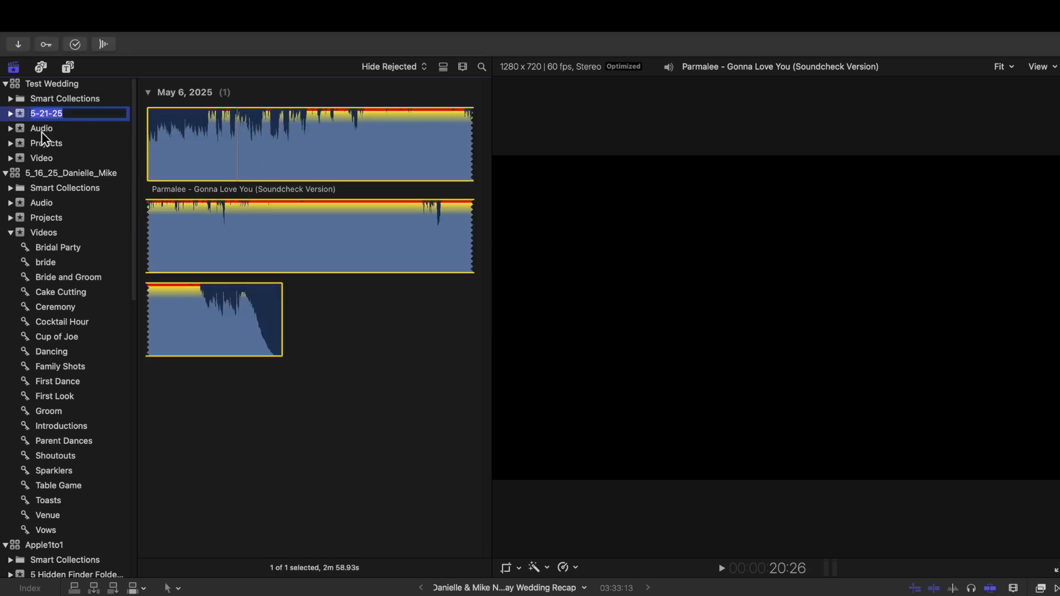
left_click(49, 127)
left_click(61, 113)
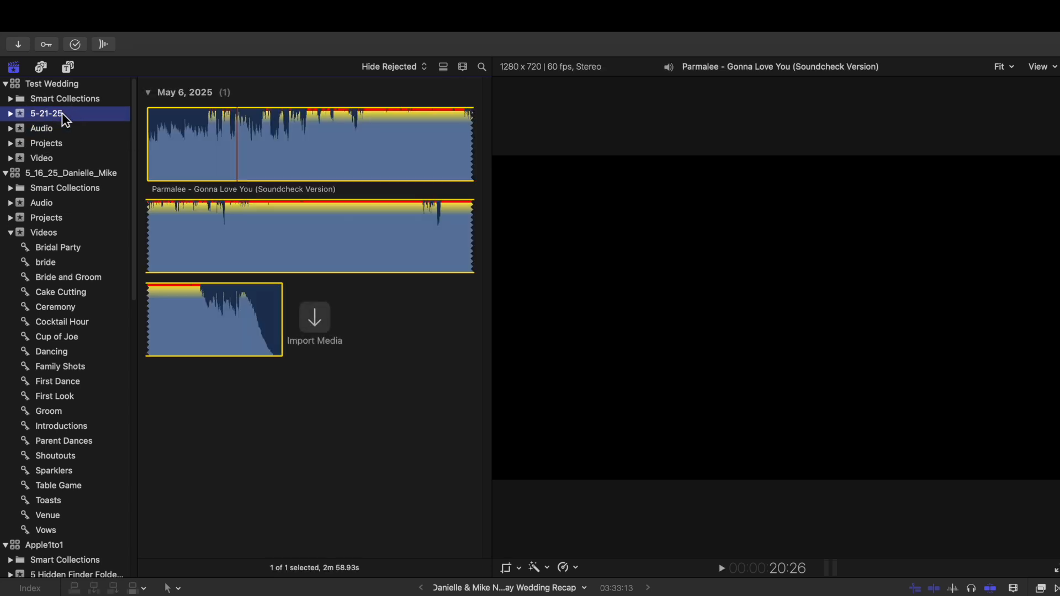
left_click(55, 131)
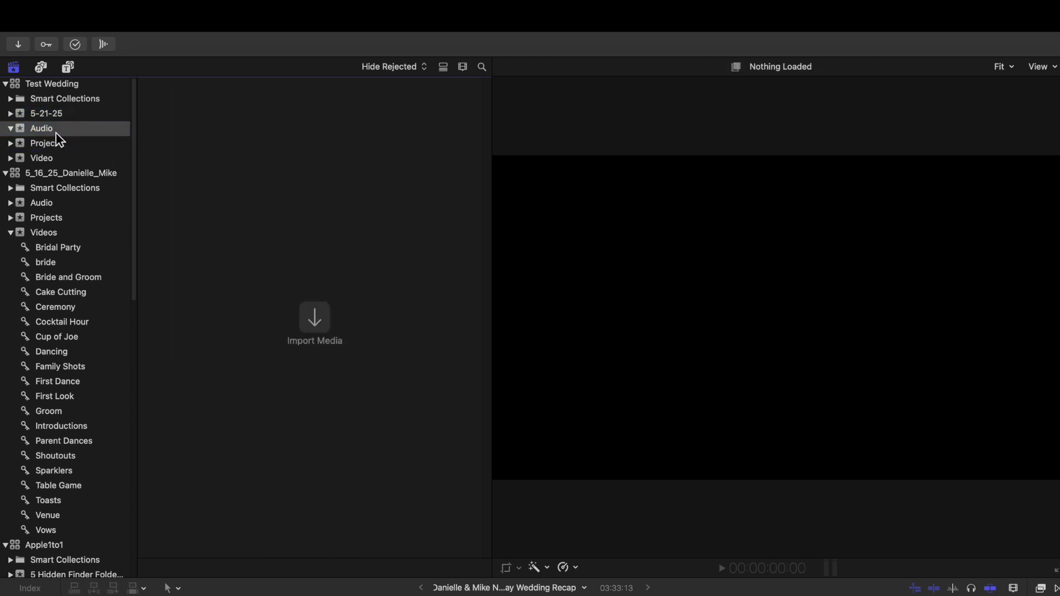
Step: Delete the leftover 5-21-25 event from the Test Wedding library
left_click(52, 113)
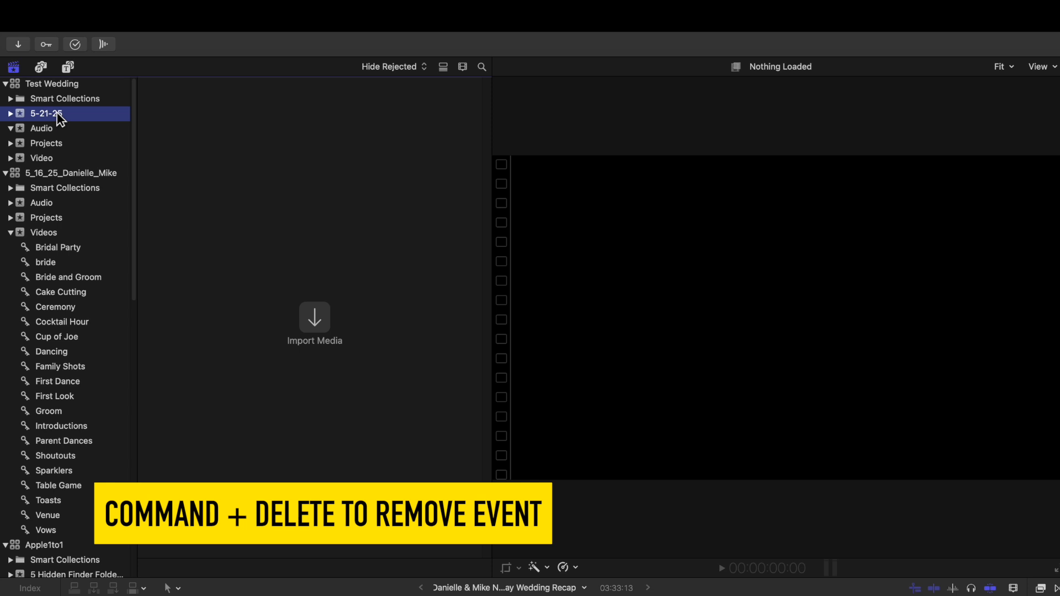
key("super+BackSpace")
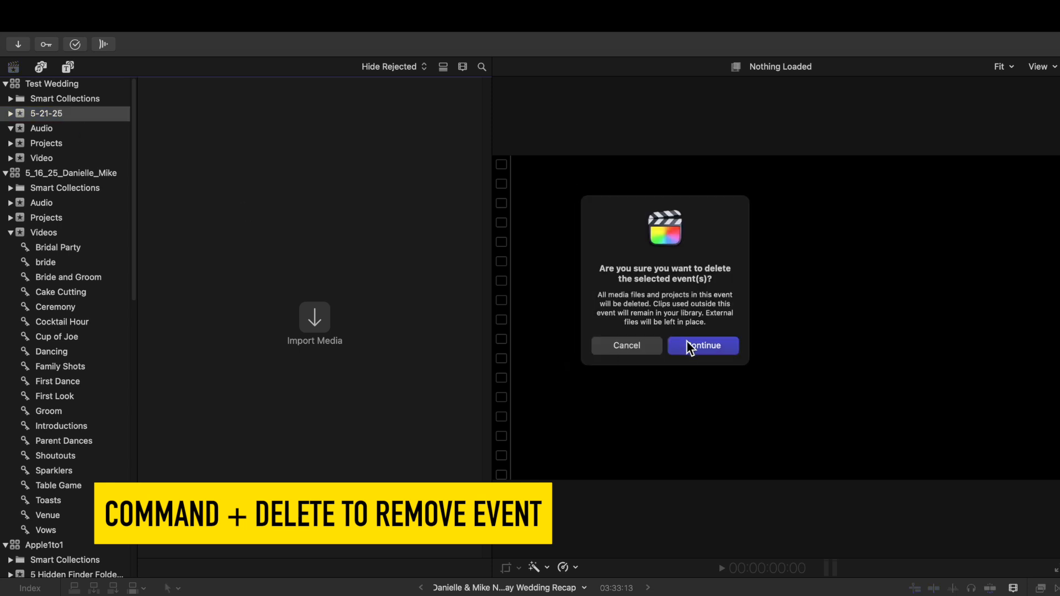
left_click(701, 346)
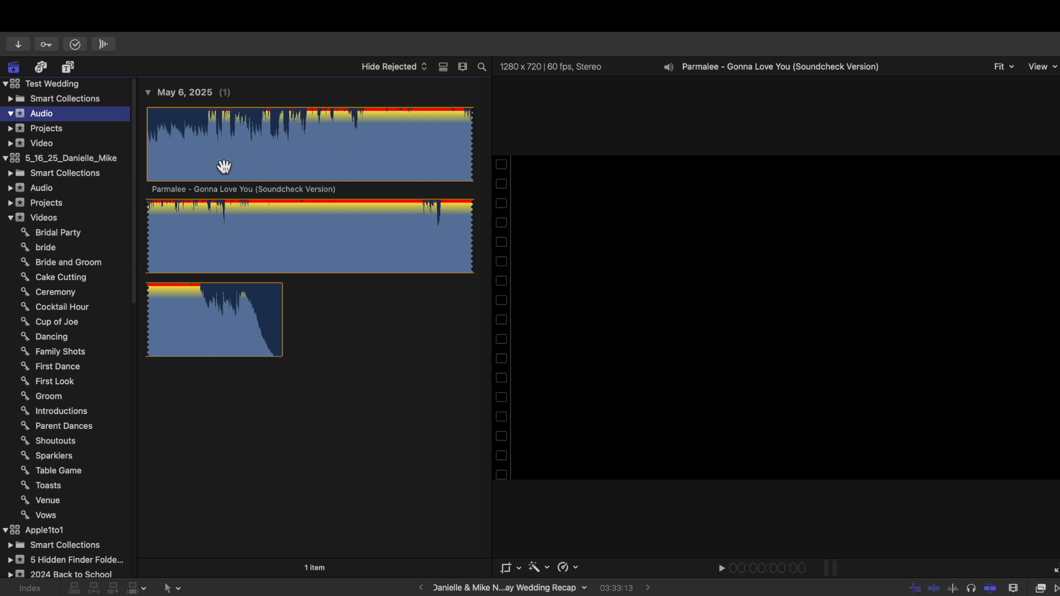
Step: Open media import for the Test Wedding library's Video event and list the videos on TLD iPhone
left_click(60, 127)
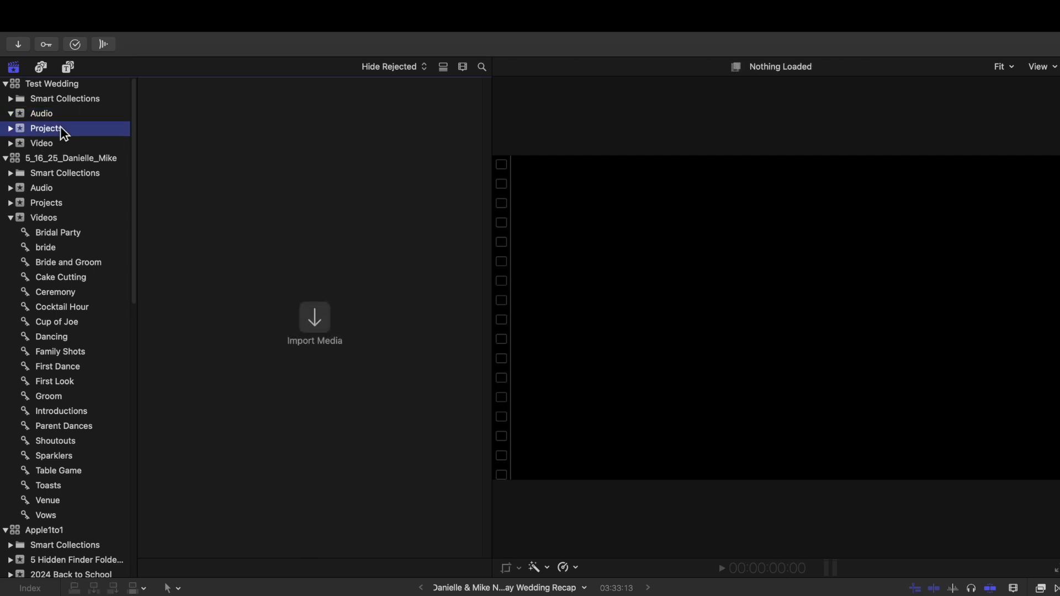
left_click(52, 144)
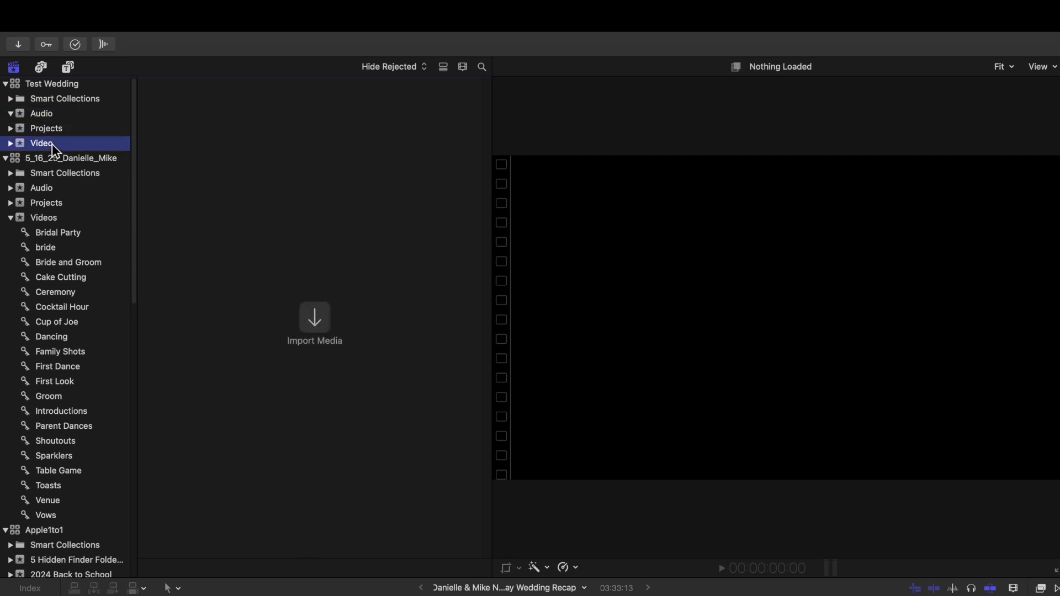
left_click(317, 316)
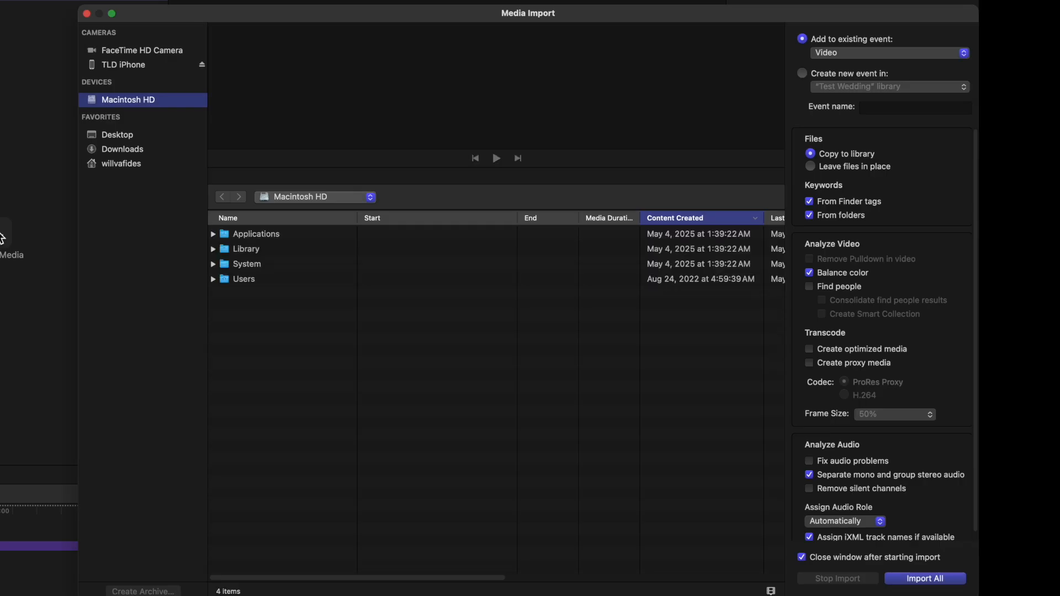
left_click(126, 65)
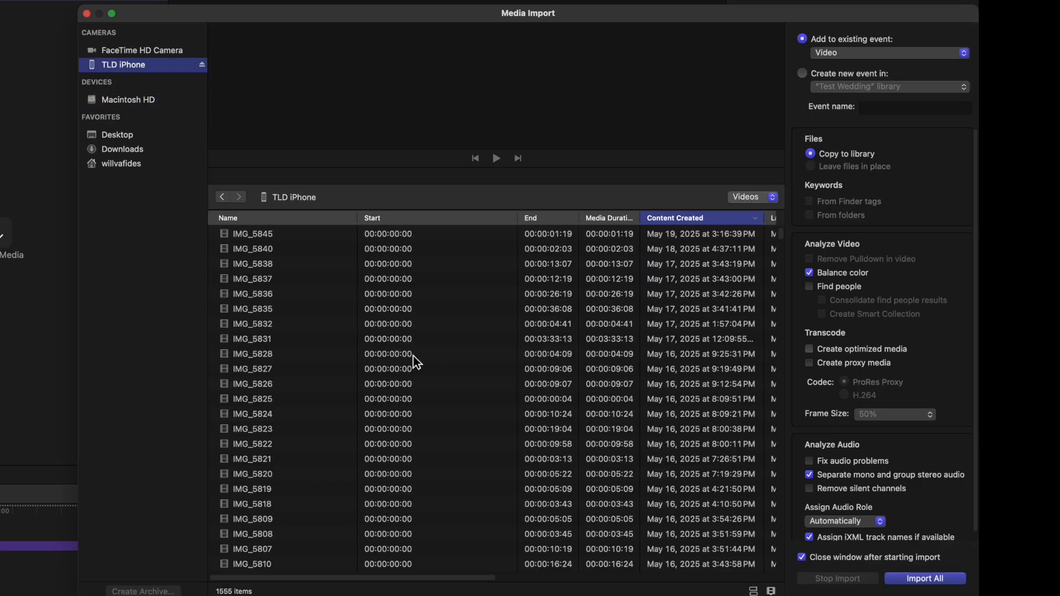
Step: Preview several of the iPhone's May 16 wedding videos, including IMG_5825, IMG_5821 and IMG_5808
left_click(373, 403)
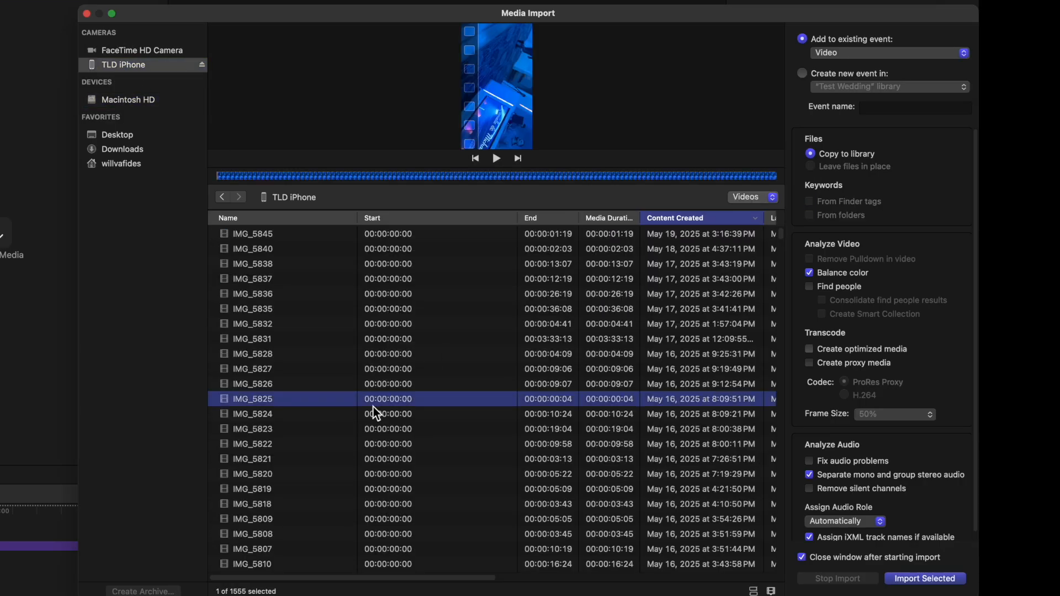
left_click(369, 442)
left_click(355, 461)
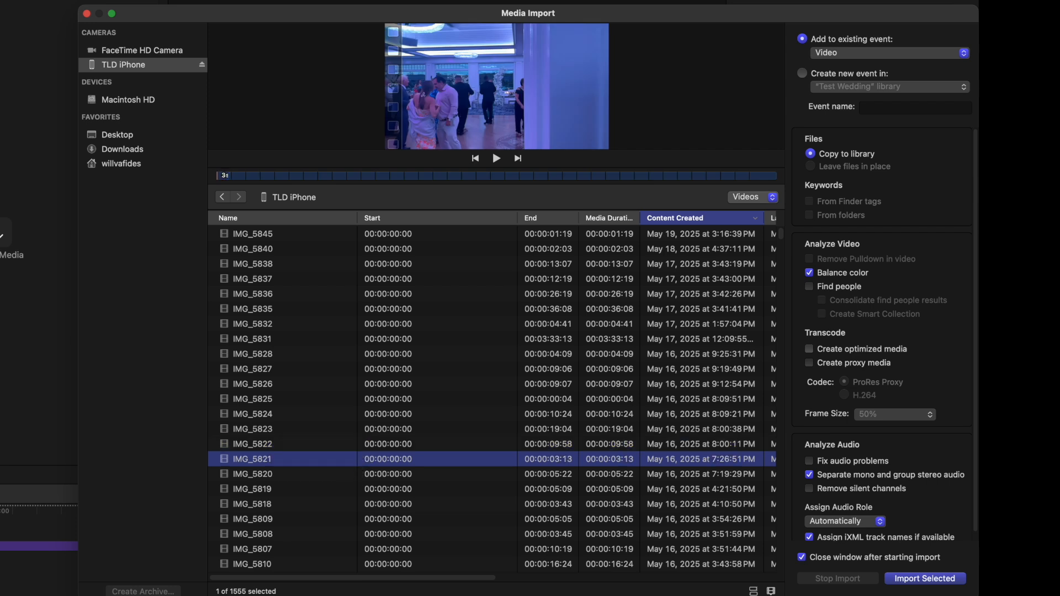
scroll(355, 469, "down", 3)
left_click(356, 468)
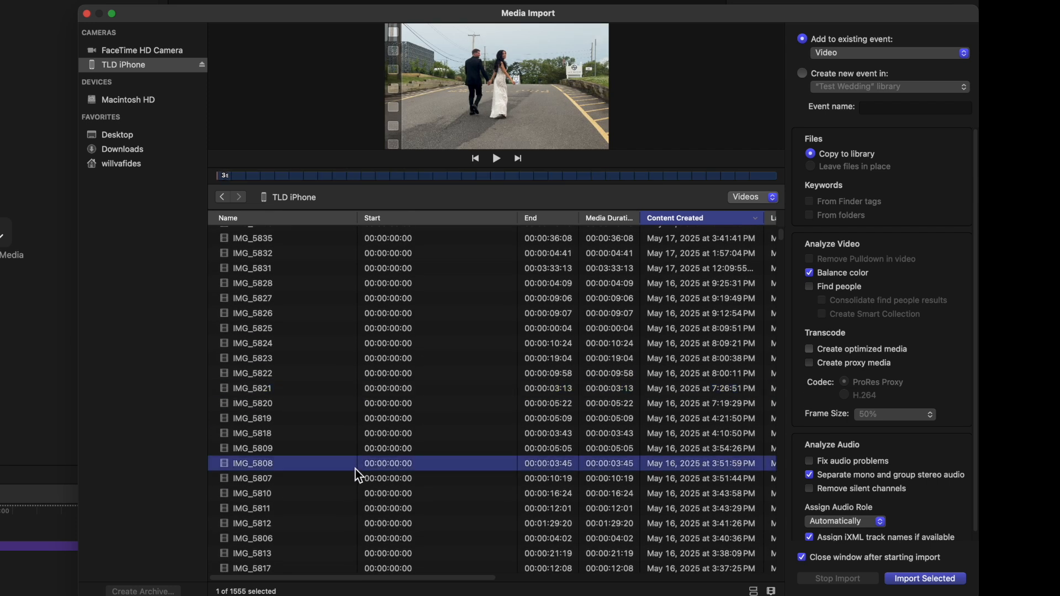
scroll(314, 491, "down", 2)
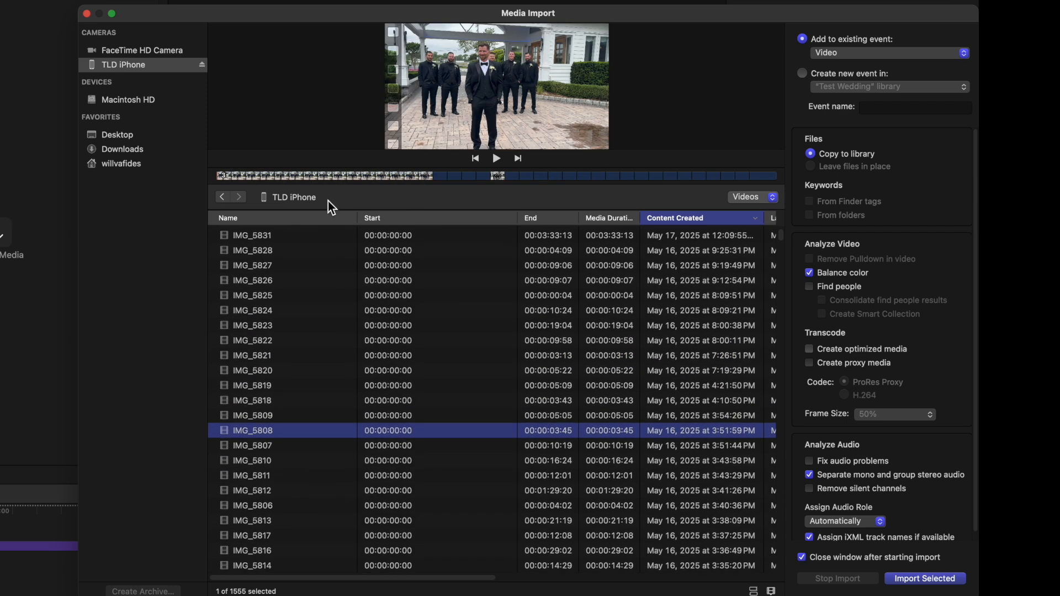
left_click(346, 179)
Step: Select the iPhone videos listed from IMG_5806 through IMG_5819 for import and look through the rest of the list
left_click(250, 506)
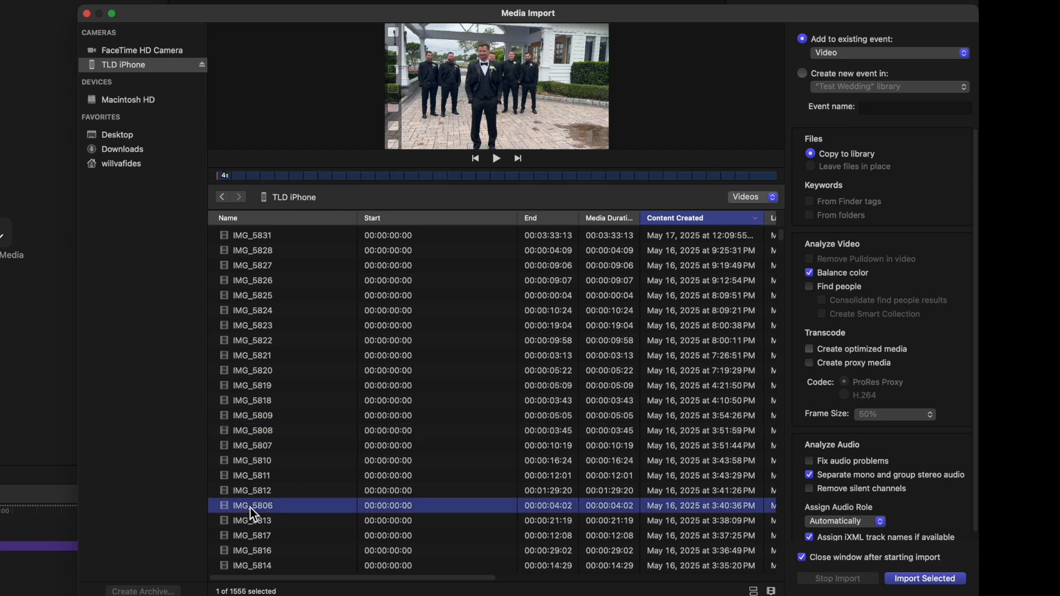
left_click(258, 386, "shift")
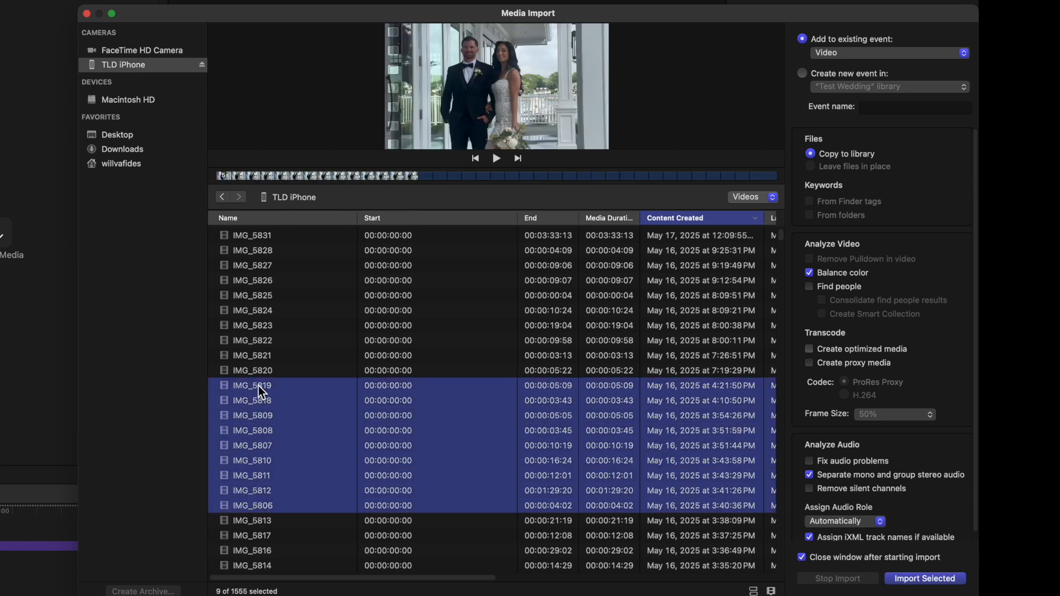
scroll(258, 386, "down", 5)
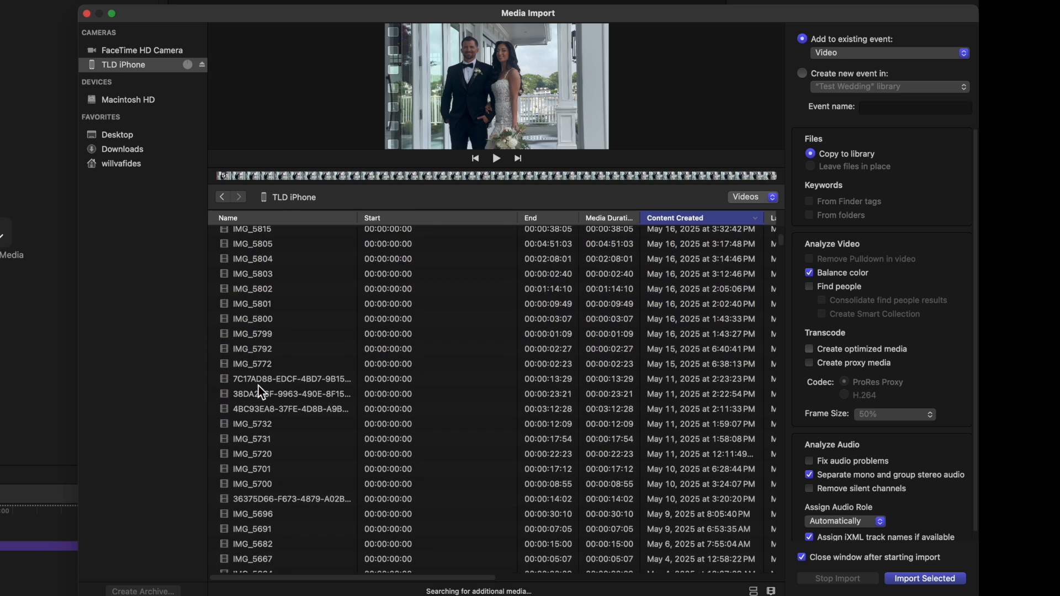
scroll(258, 385, "up", 2)
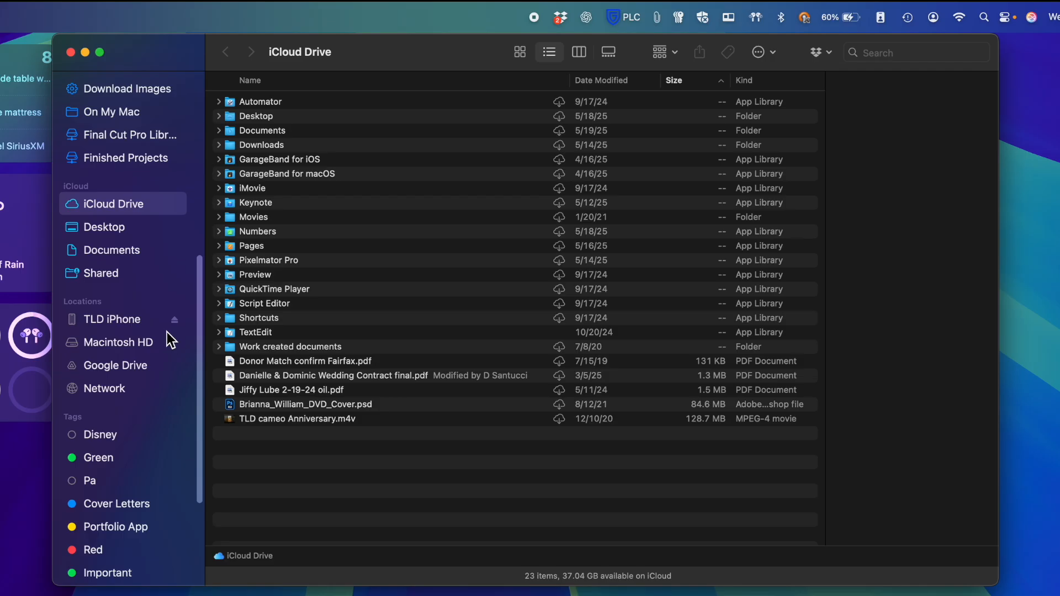
Step: In Finder, browse the files stored on TLD iPhone and expand Final Cut Camera to inspect its DCIM folder
left_click(121, 319)
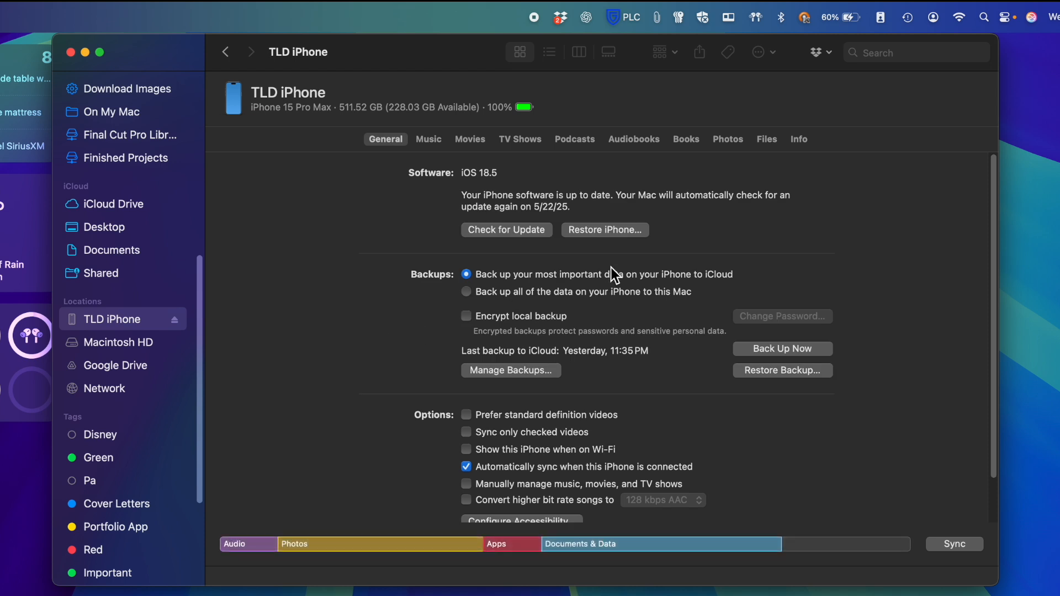
left_click(768, 139)
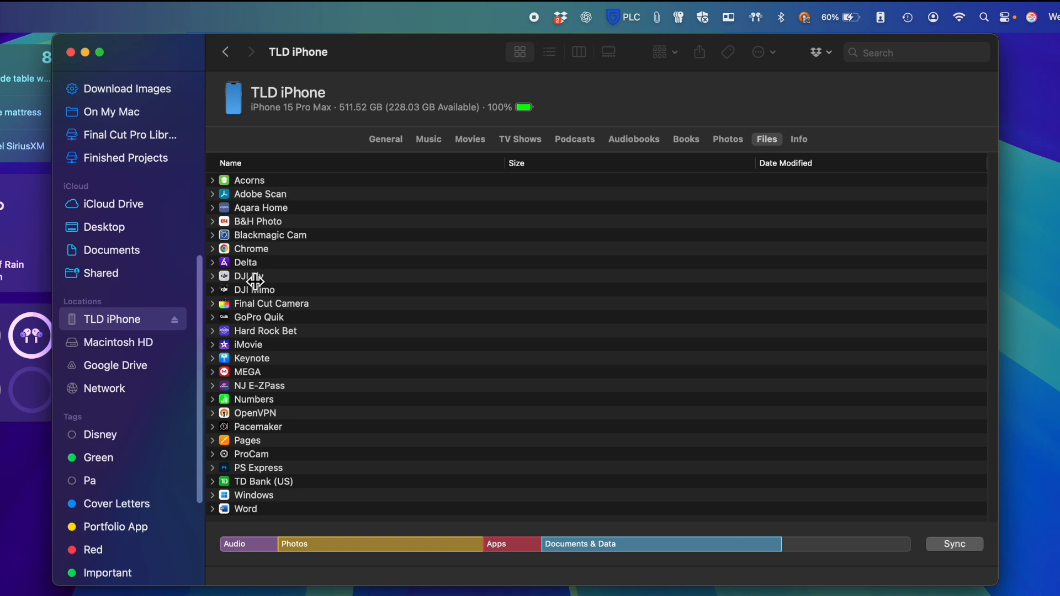
left_click(213, 304)
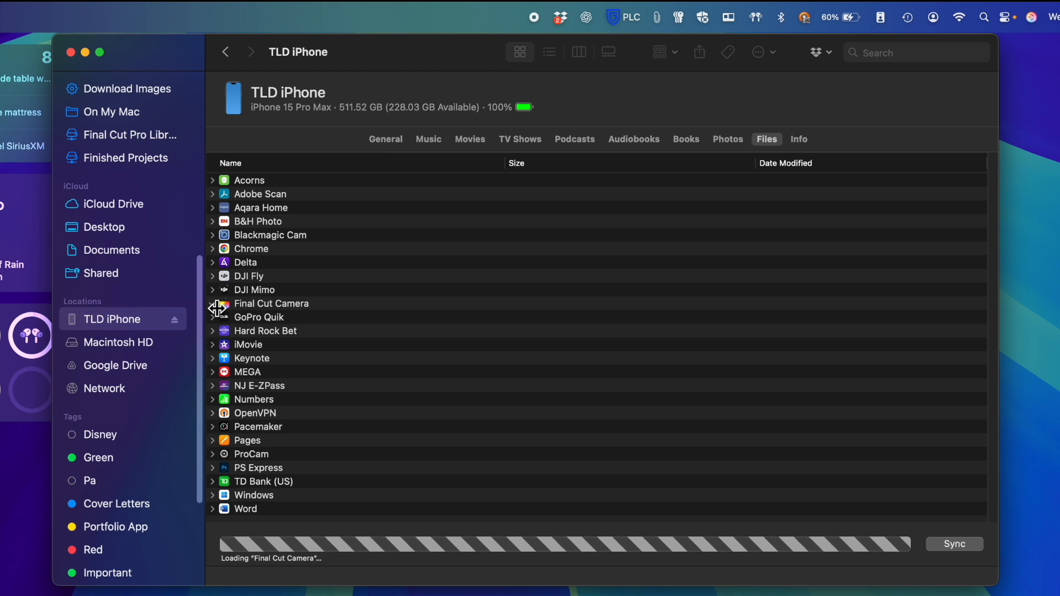
left_click(250, 320)
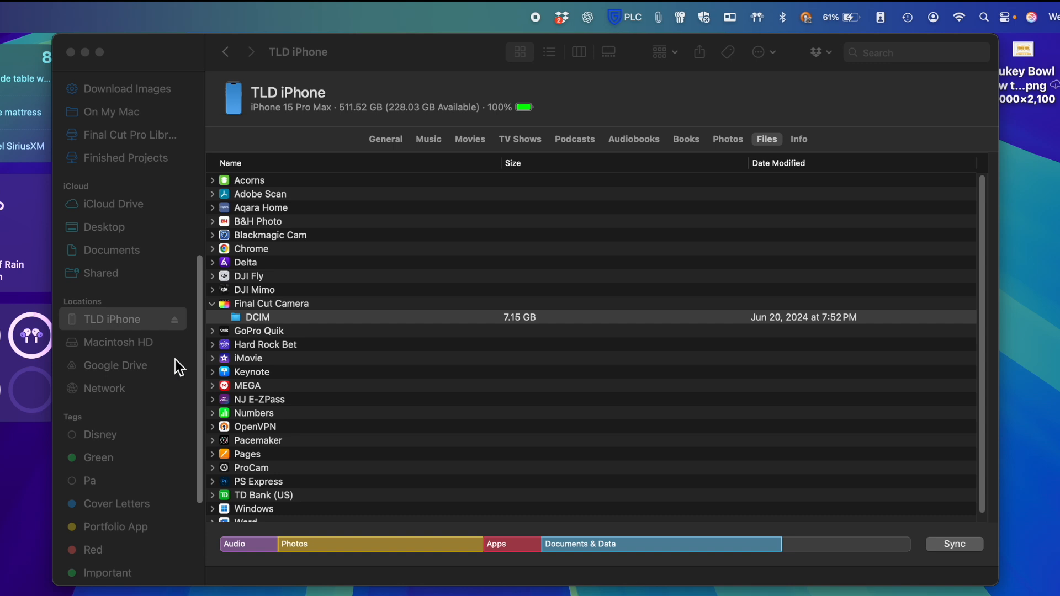
Step: Switch back to Final Cut Pro and close the Media Import window without importing anything
scroll(174, 359, "up", 5)
left_click(170, 286)
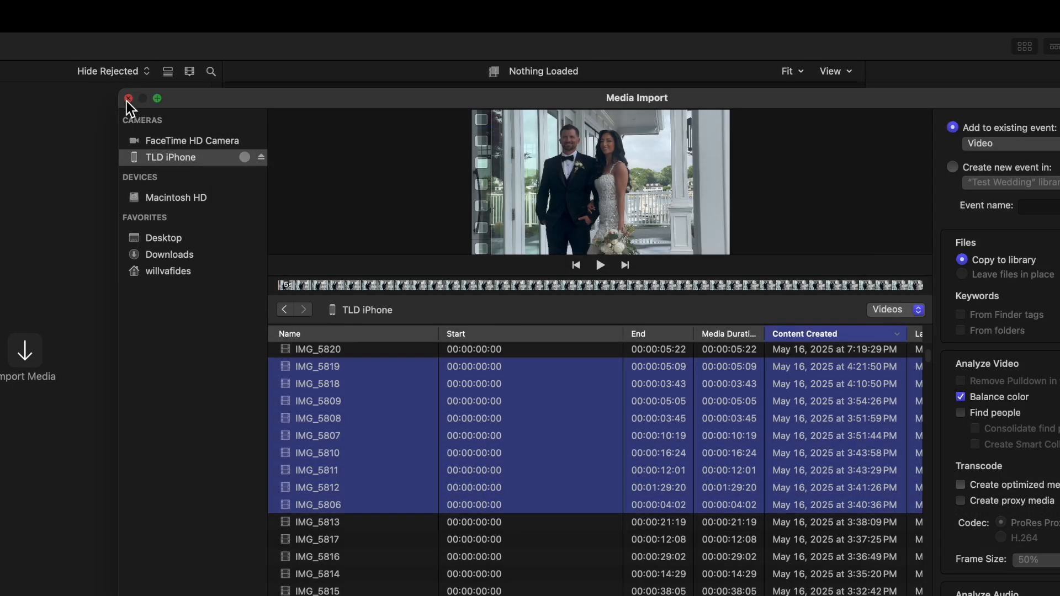
left_click(128, 98)
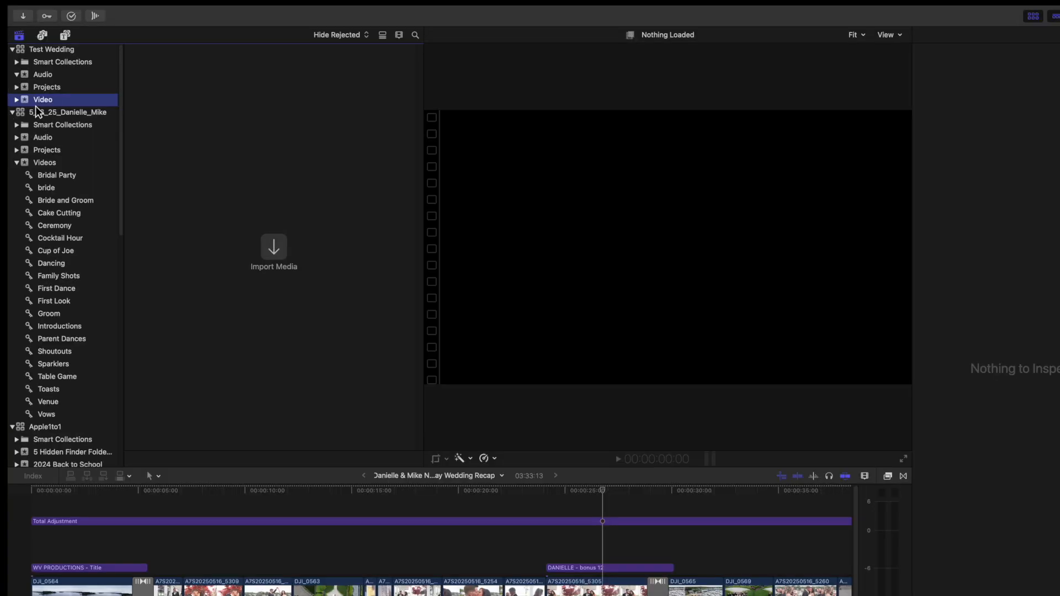
Step: Search the older wedding library's Videos event for "img" and examine the long IMG_0011 reception clip
left_click(44, 163)
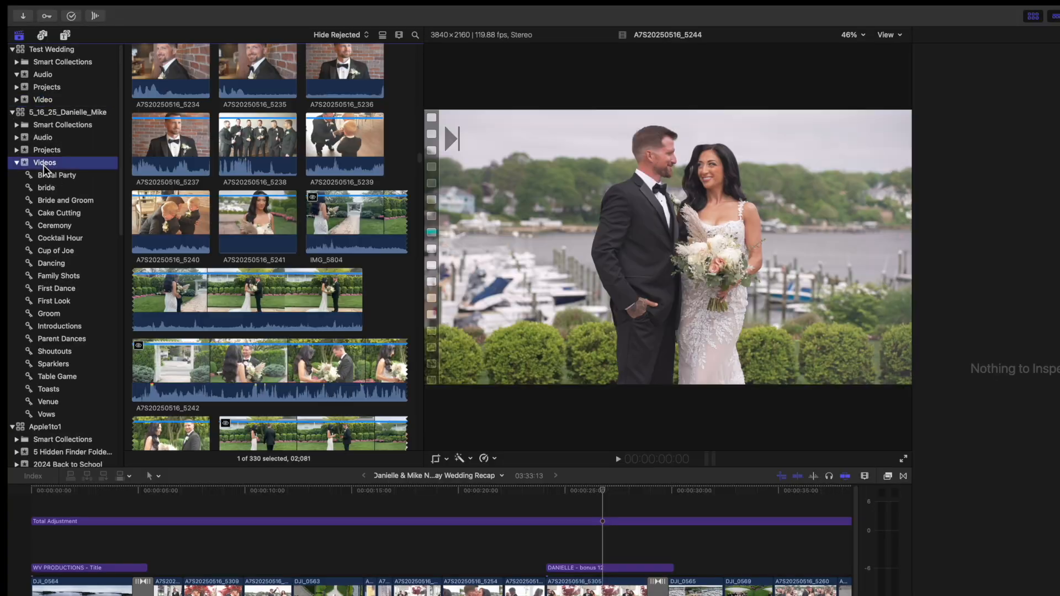
left_click(415, 35)
type("img")
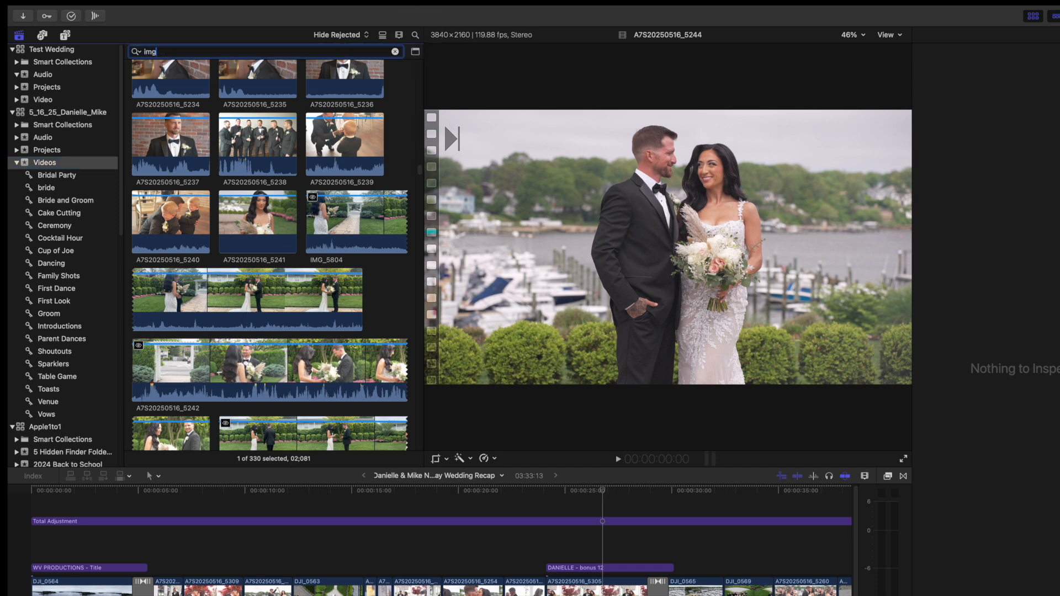
scroll(248, 158, "down", 10)
scroll(271, 396, "down", 1)
scroll(270, 393, "up", 10)
scroll(266, 366, "down", 1)
scroll(265, 365, "down", 1)
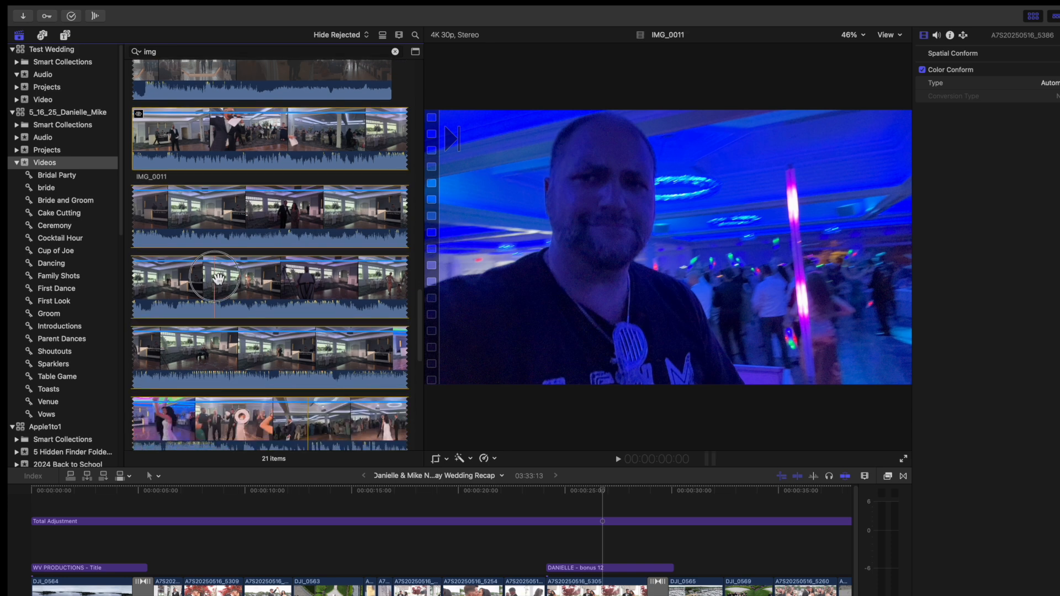
left_click(214, 285)
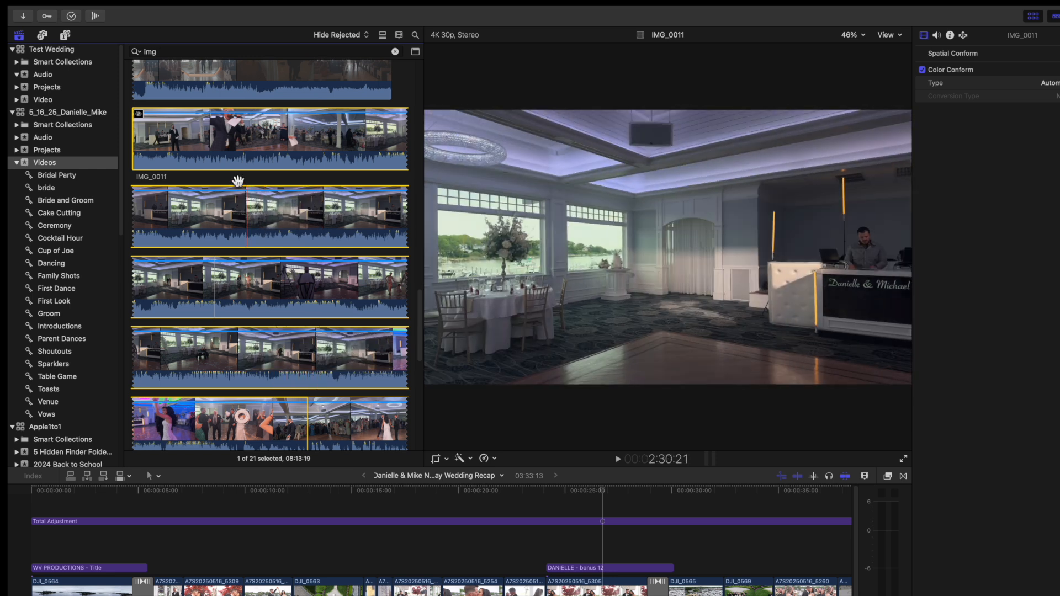
Step: Create a new project named Test recap in the Projects event of the Test Wedding library
left_click(48, 76)
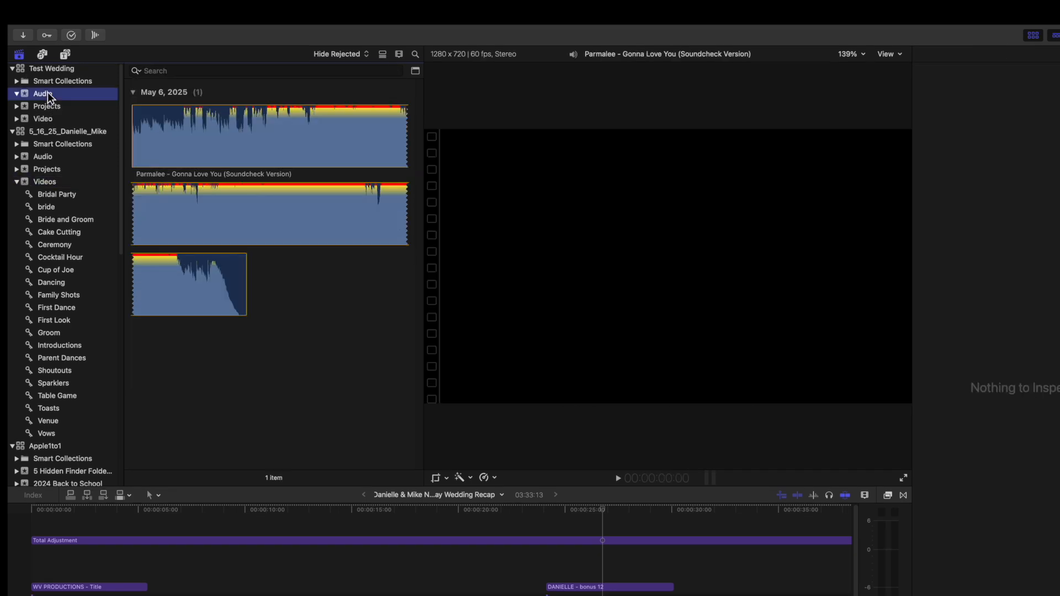
left_click(58, 107)
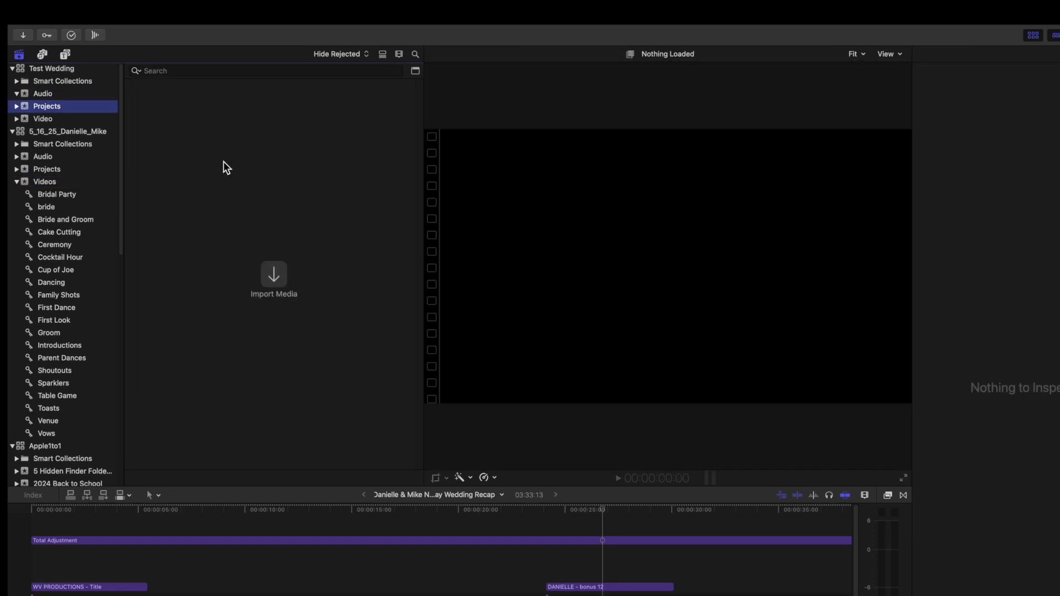
key("super+n")
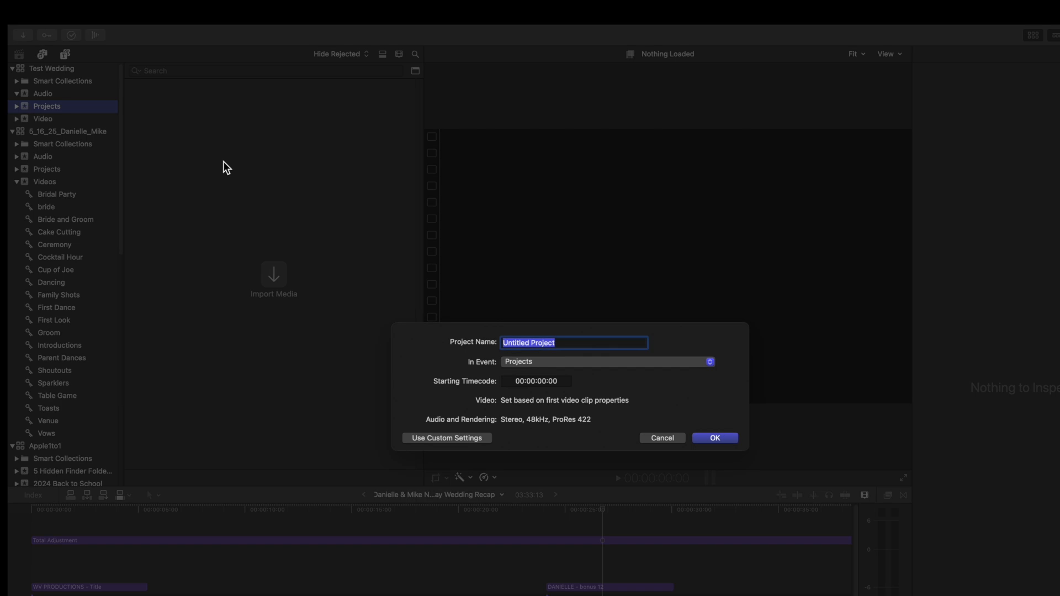
left_click(672, 440)
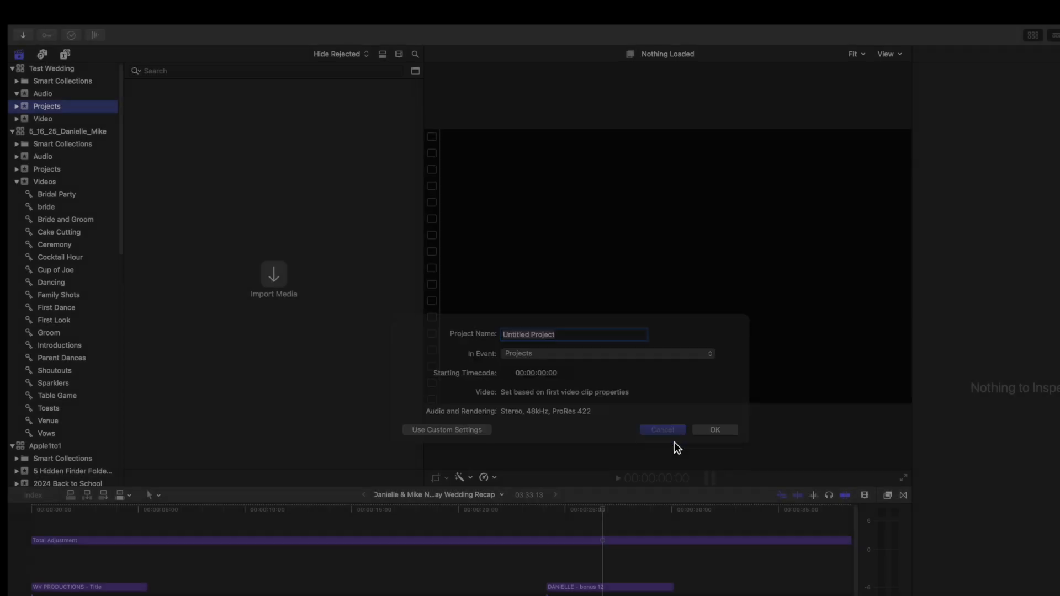
left_click(103, 11)
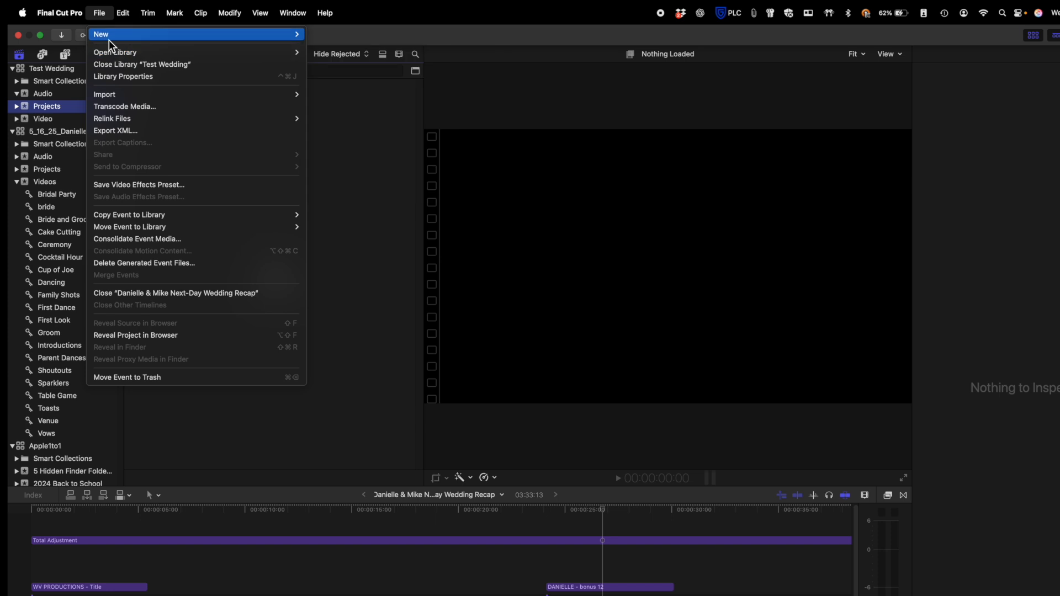
mouse_move(209, 21)
mouse_move(99, 12)
mouse_move(111, 34)
left_click(359, 36)
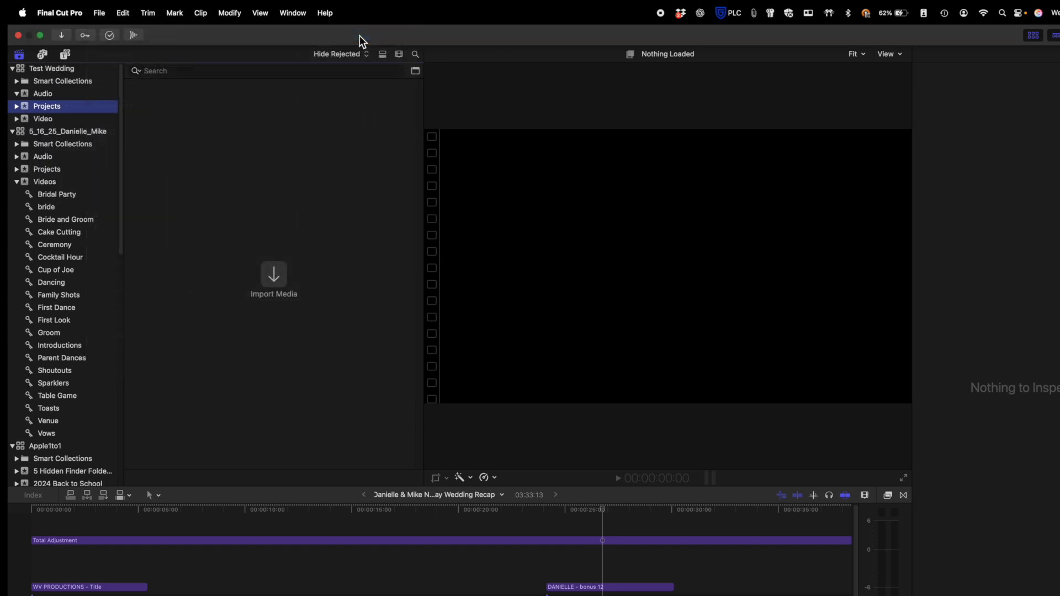
type("Test recap")
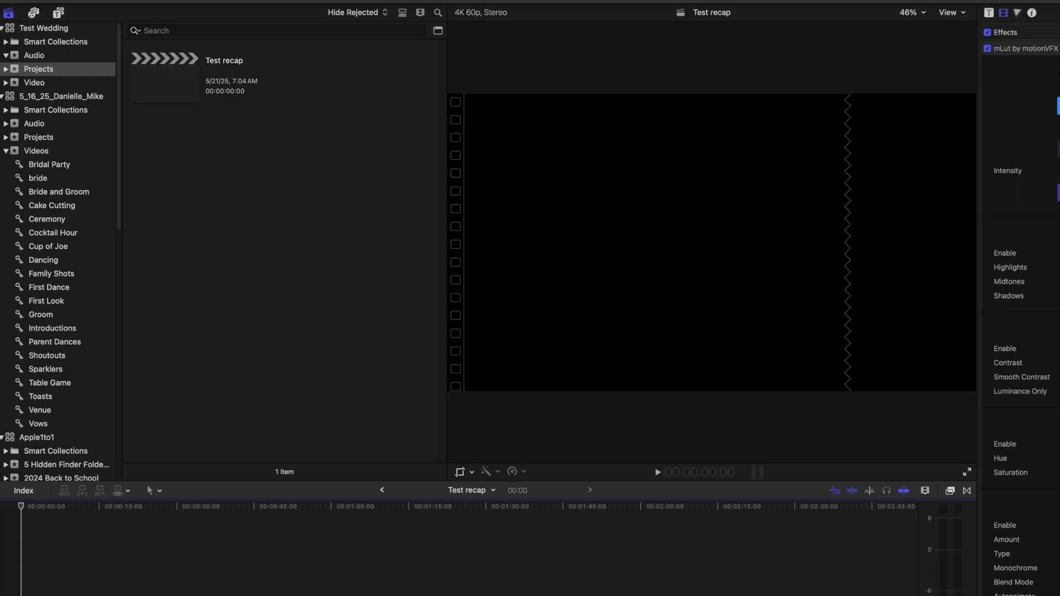
Step: Search the installed generators for "plac" and add Placeholder to the Test recap timeline, accepting 1080p HD, 1920x1080, 23.98p settings
left_click(55, 18)
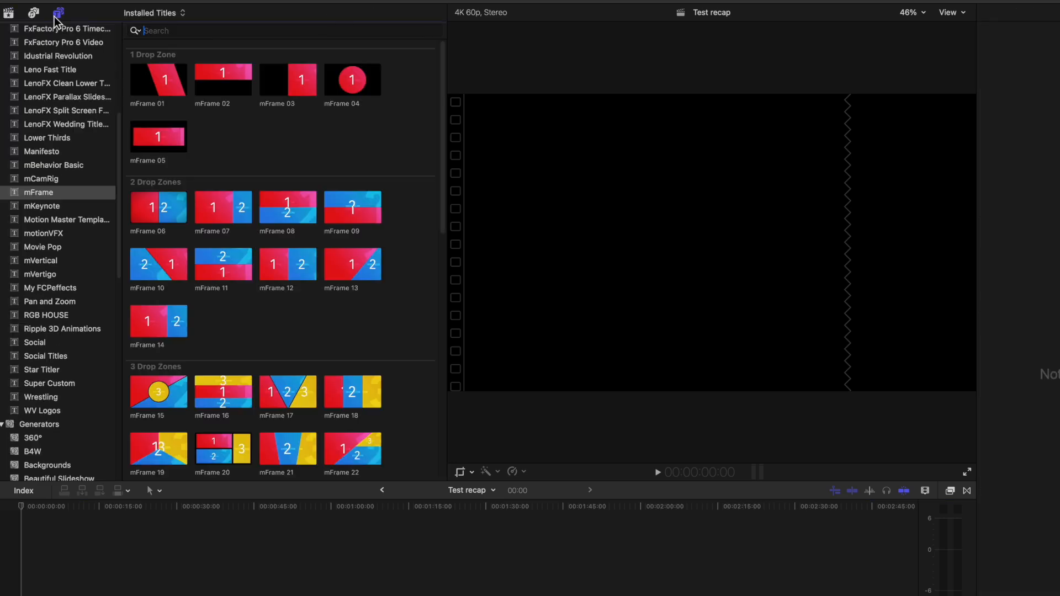
left_click(46, 425)
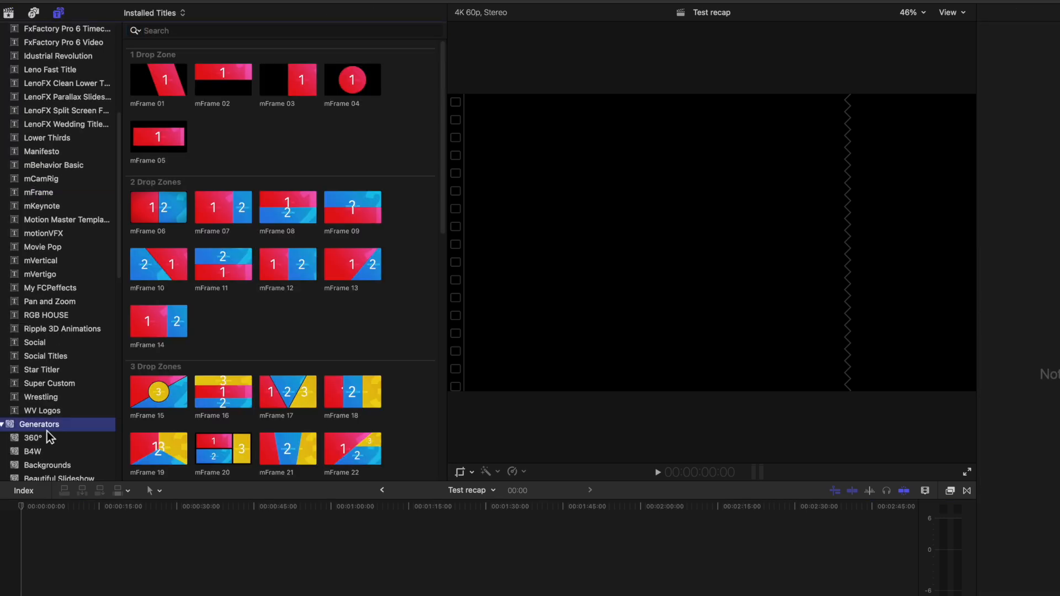
left_click(182, 28)
type("plac")
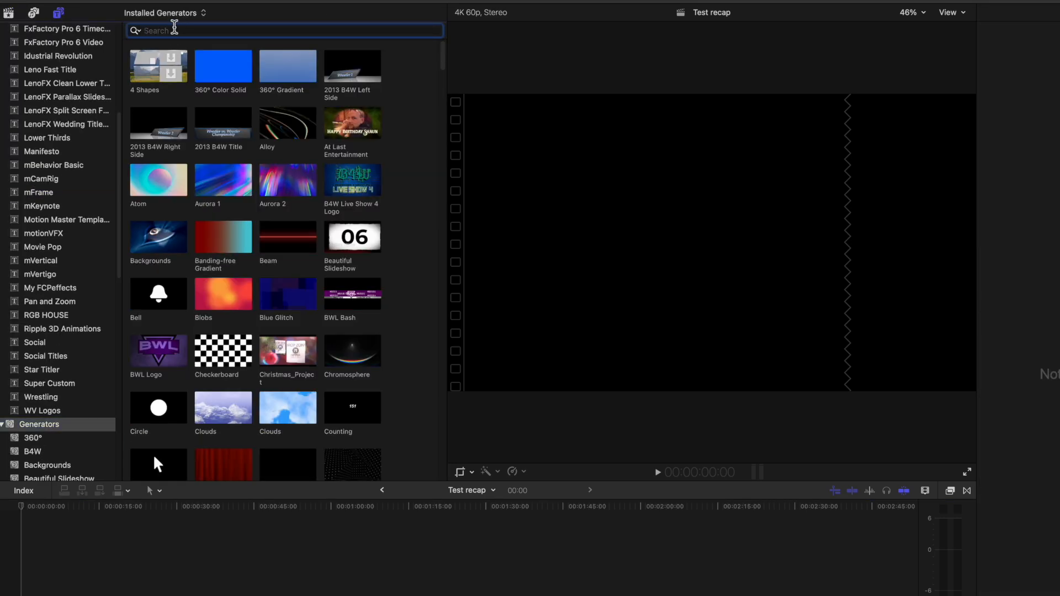
left_click(166, 72)
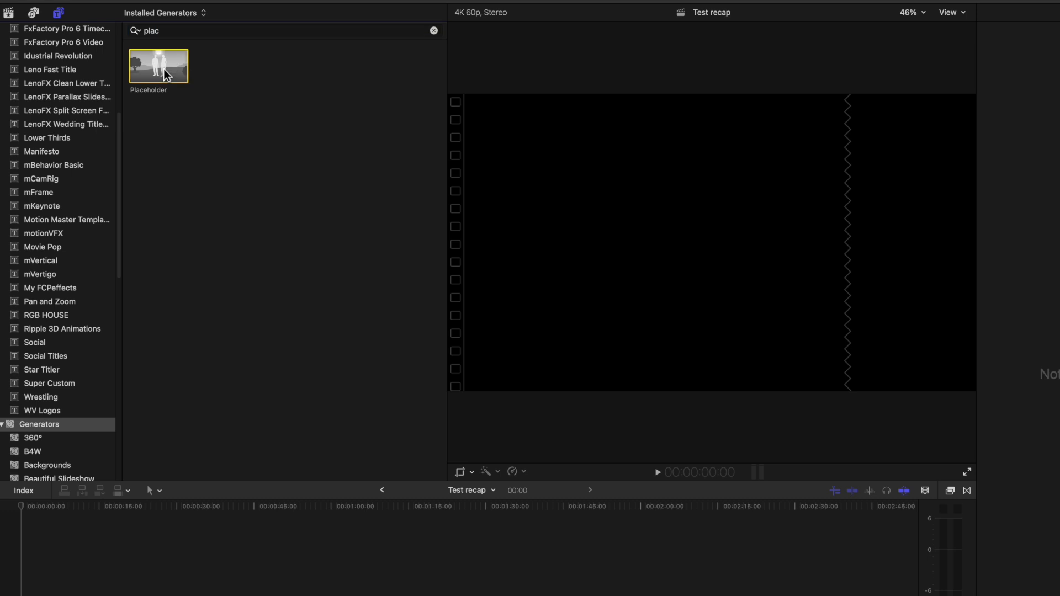
mouse_move(165, 71)
left_mouse_down()
mouse_move(220, 523)
mouse_move(176, 71)
left_mouse_up()
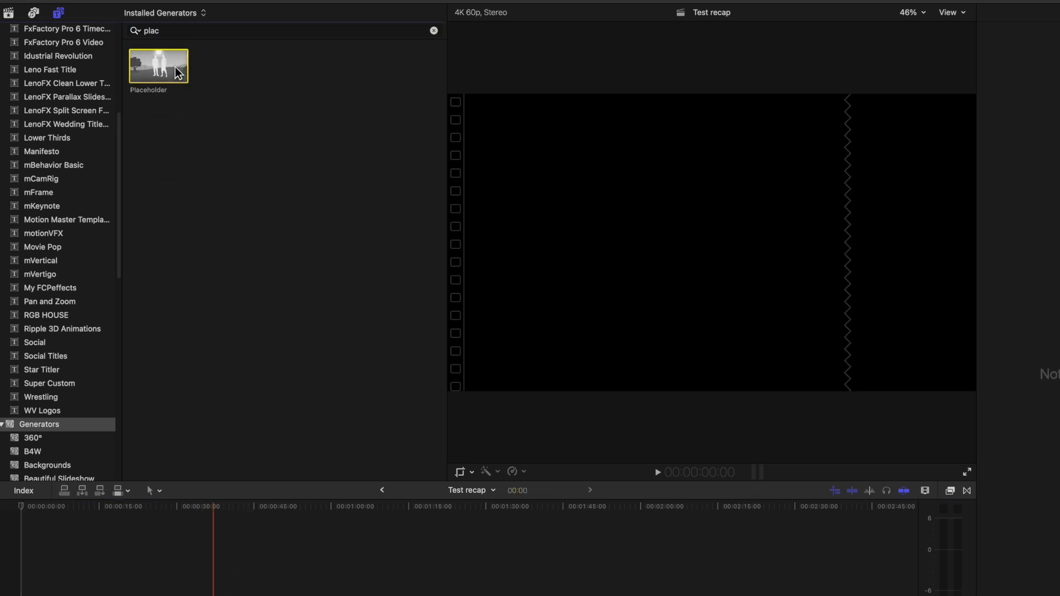
double_click(175, 67)
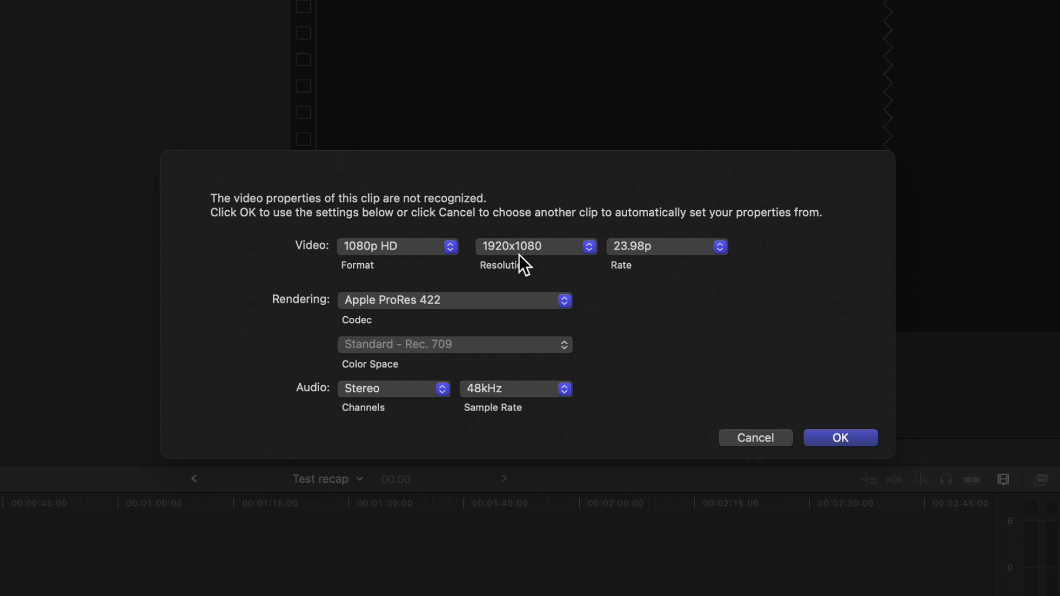
left_click(841, 436)
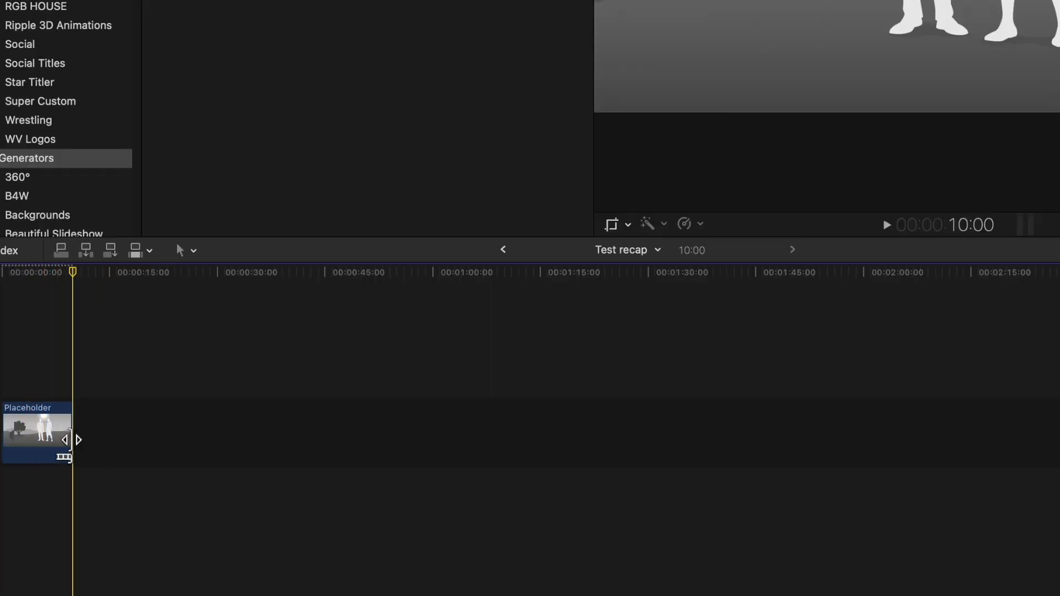
Step: Set the duration of the Placeholder clip in the timeline to 3:00:00
left_click(41, 431)
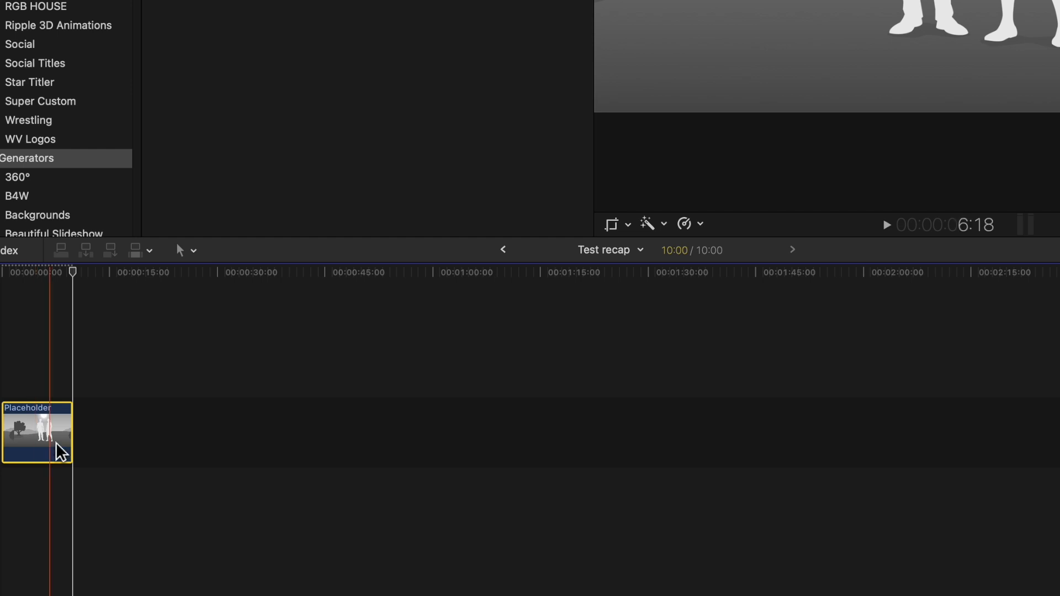
mouse_move(74, 444)
left_mouse_down()
mouse_move(433, 447)
mouse_move(911, 398)
mouse_move(853, 417)
mouse_move(114, 489)
mouse_move(54, 461)
mouse_move(73, 452)
left_mouse_up()
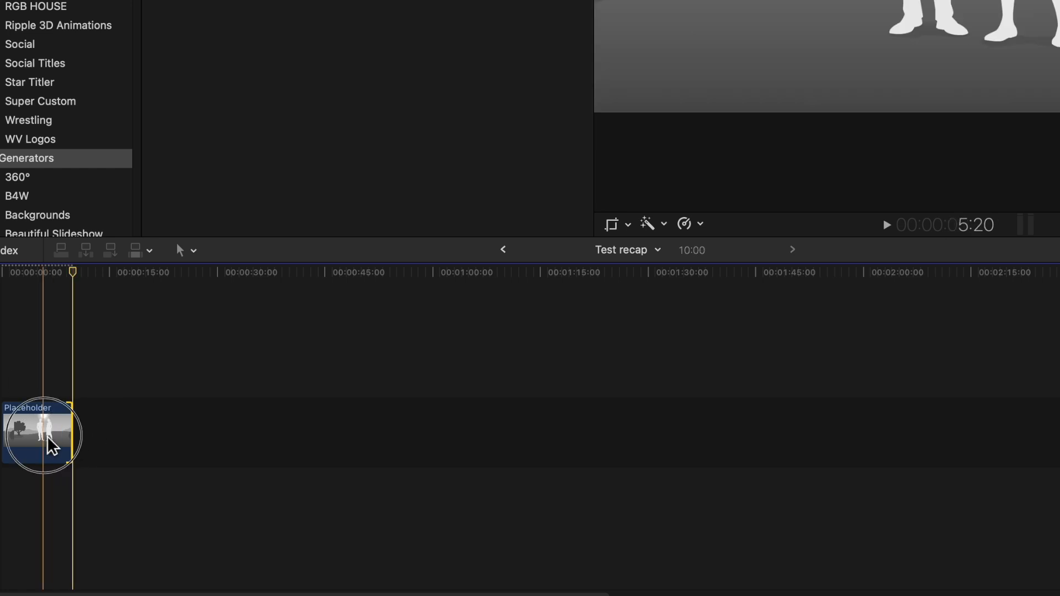
left_click(48, 439)
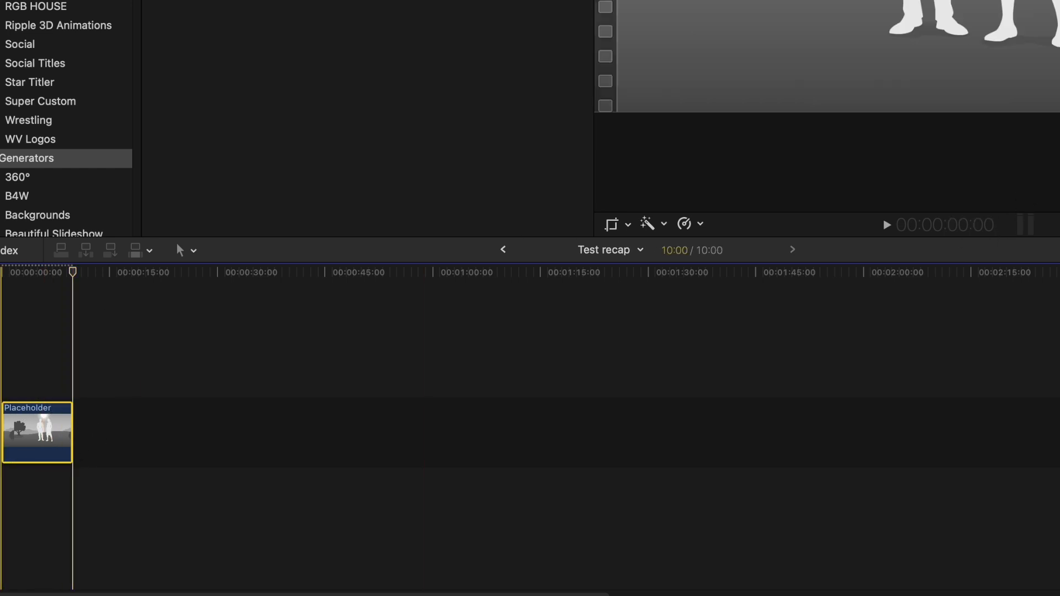
key("ctrl+d")
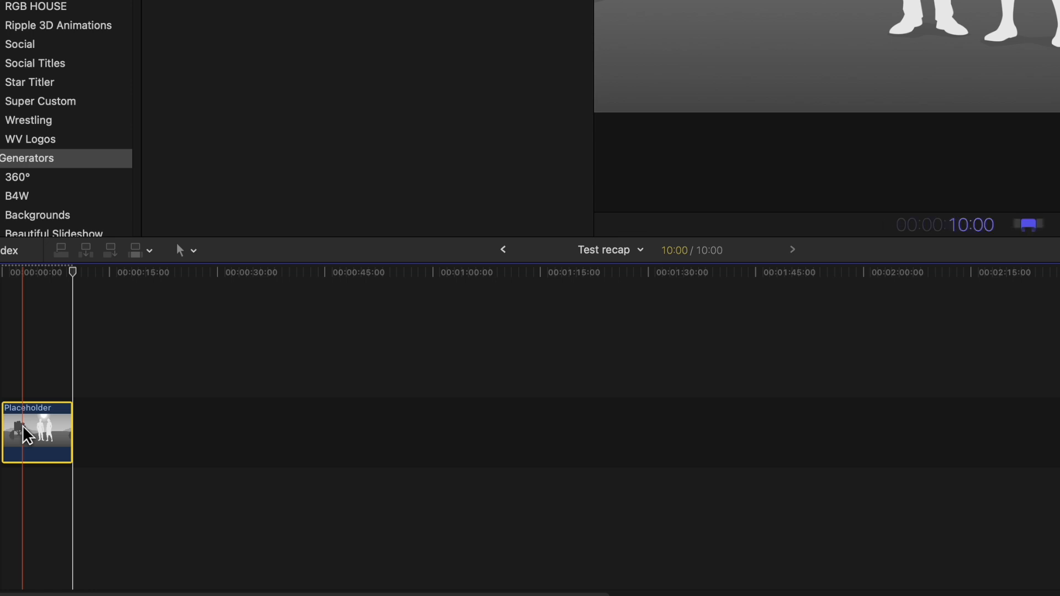
scroll(14, 426, "right", 2)
key("ctrl+d")
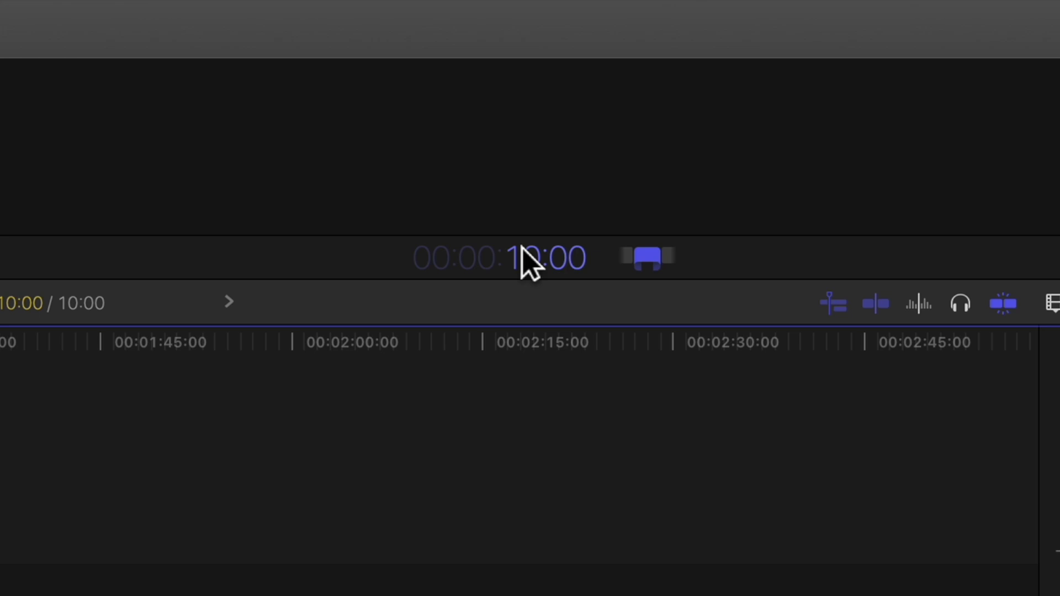
type("3:00:00")
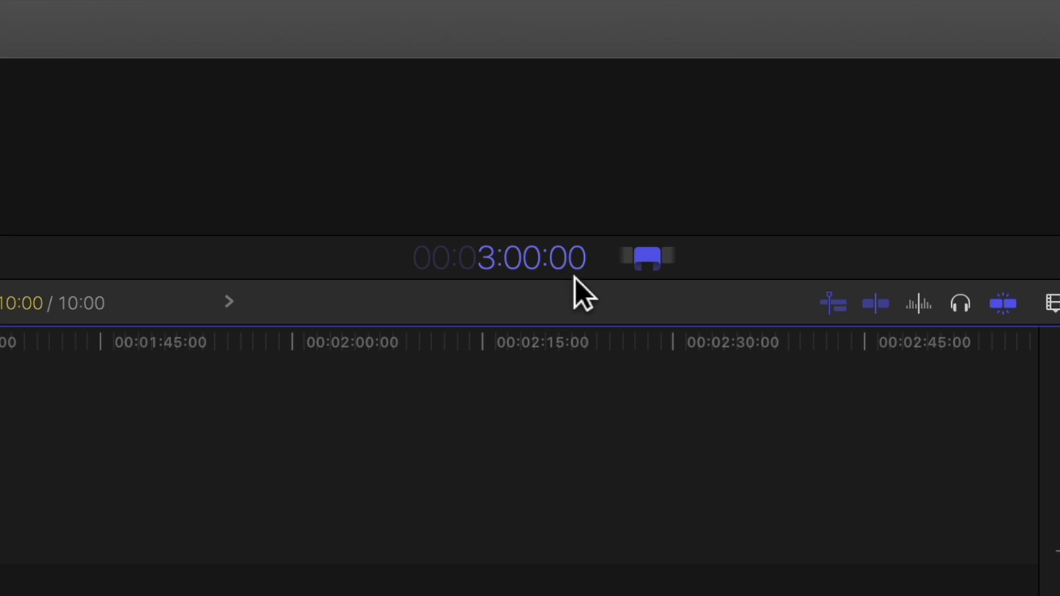
key("Return")
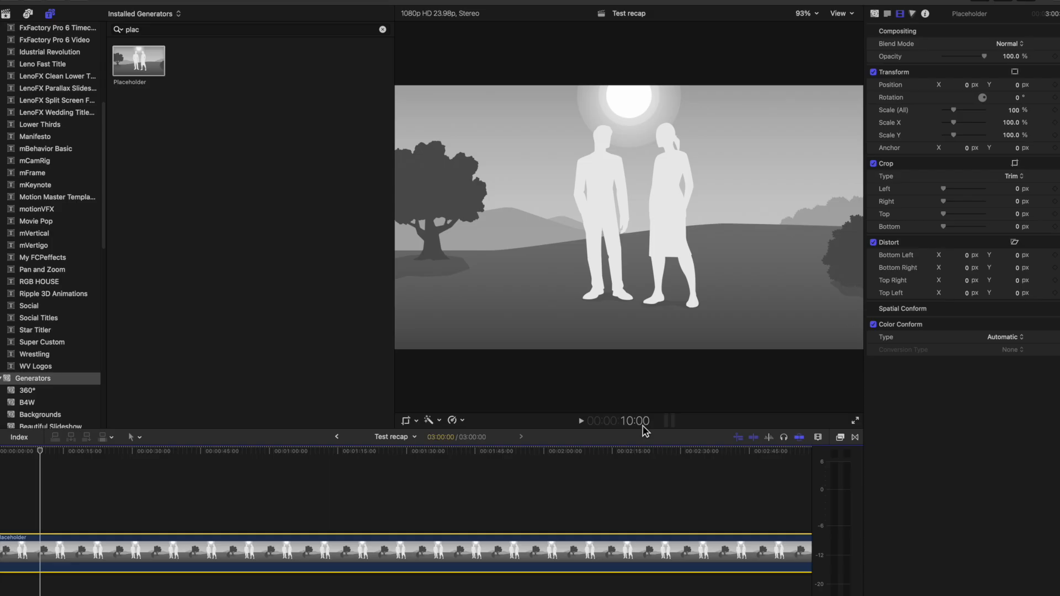
scroll(604, 568, "right", 5)
left_click(668, 533)
scroll(367, 563, "left", 5)
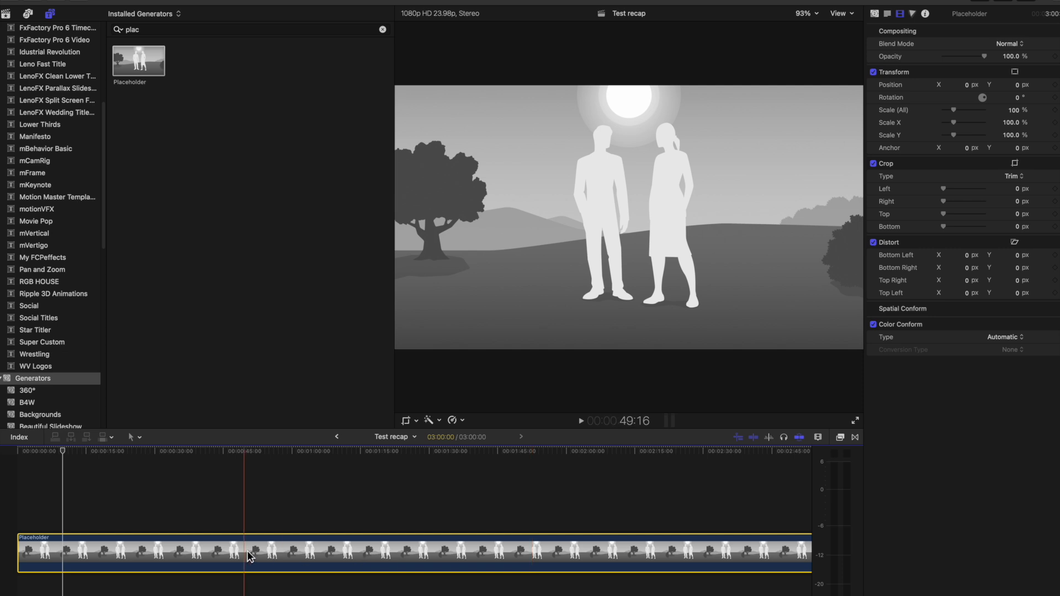
key("ctrl+d")
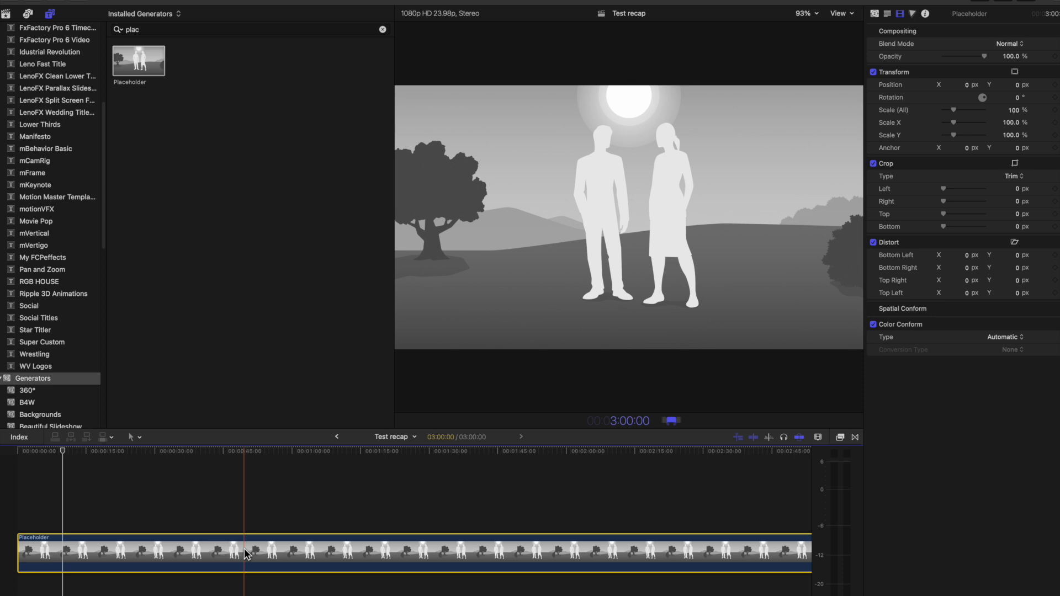
key("Escape")
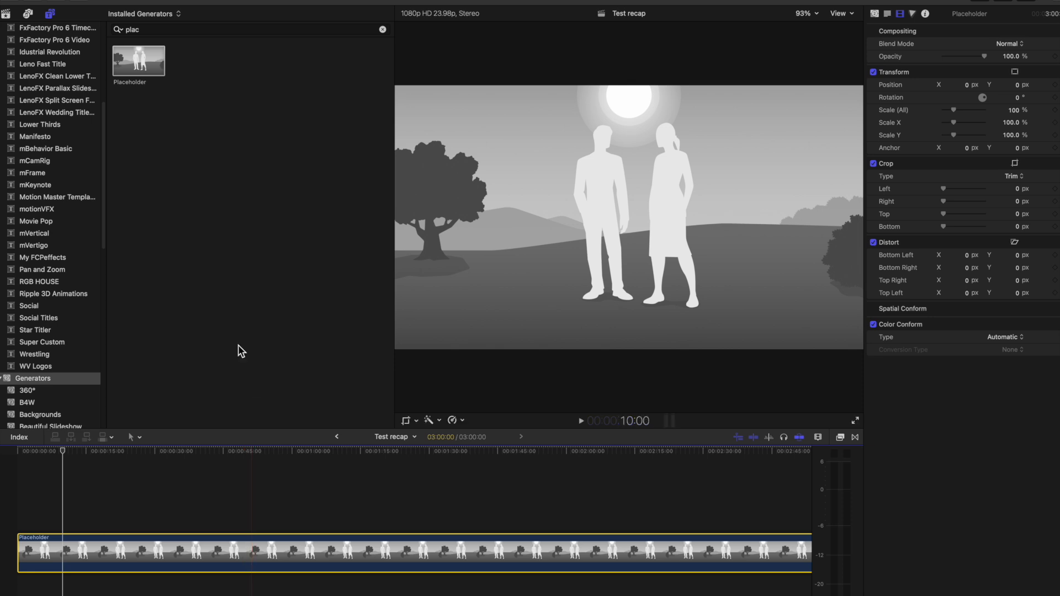
Step: Connect the song Parmalee - Gonna Love You (Soundcheck Version) from the Audio event beneath the start of the Placeholder clip
left_click(10, 15)
left_click(171, 66)
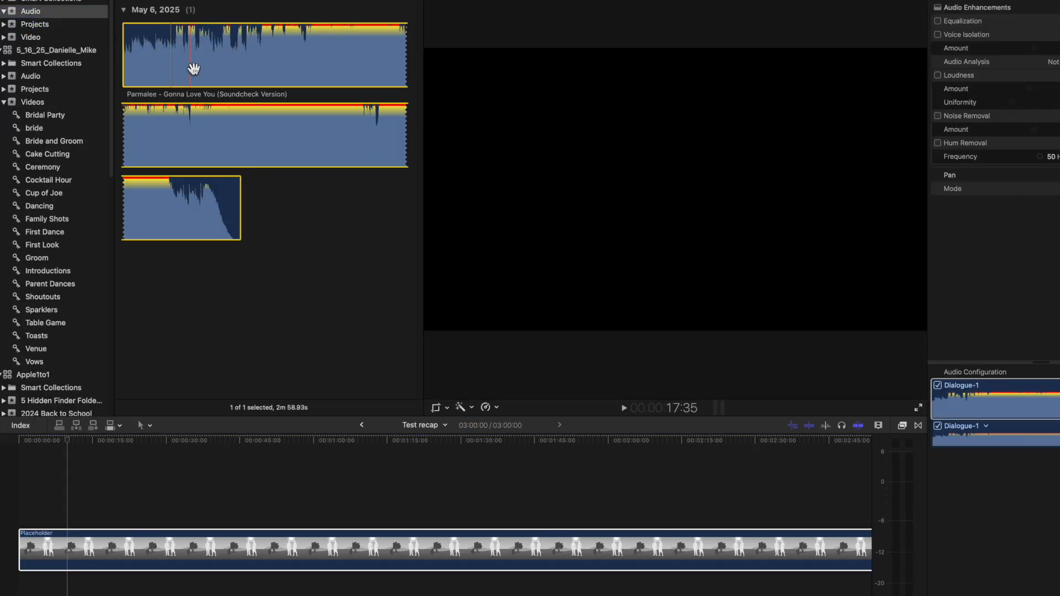
left_click(147, 543)
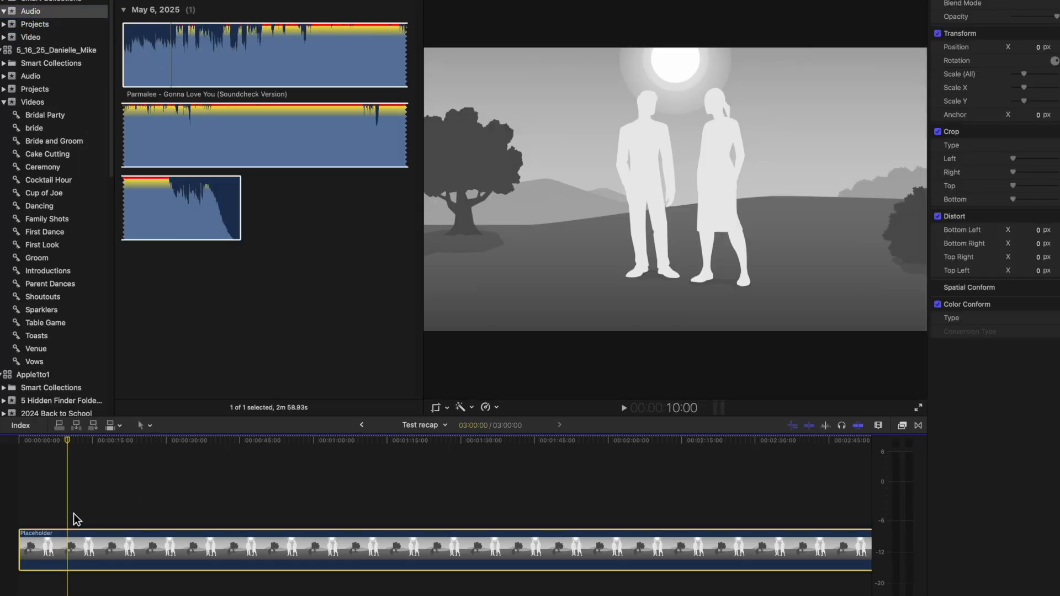
left_click(69, 443)
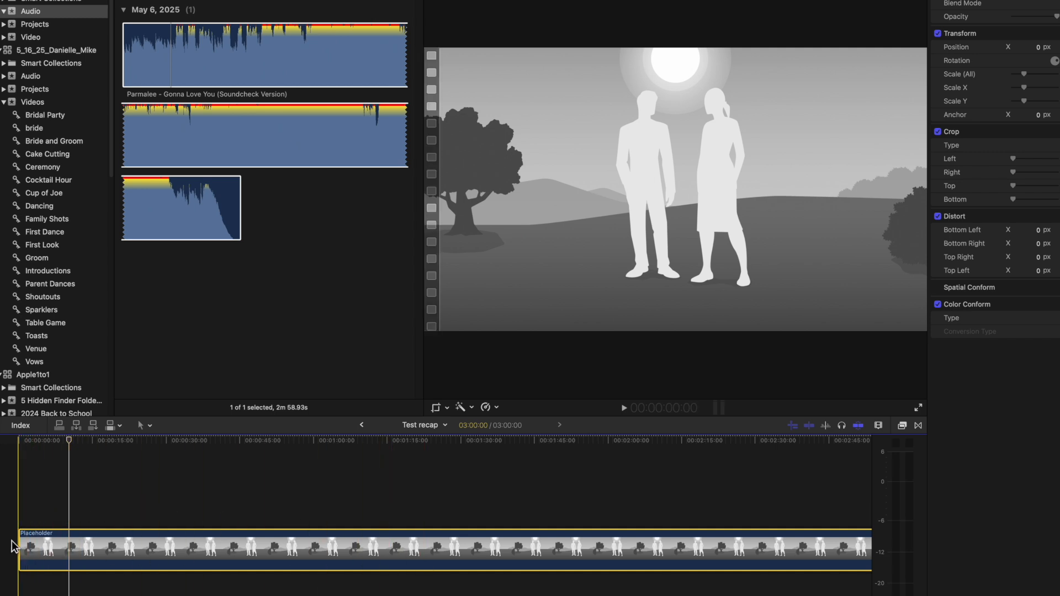
key("q")
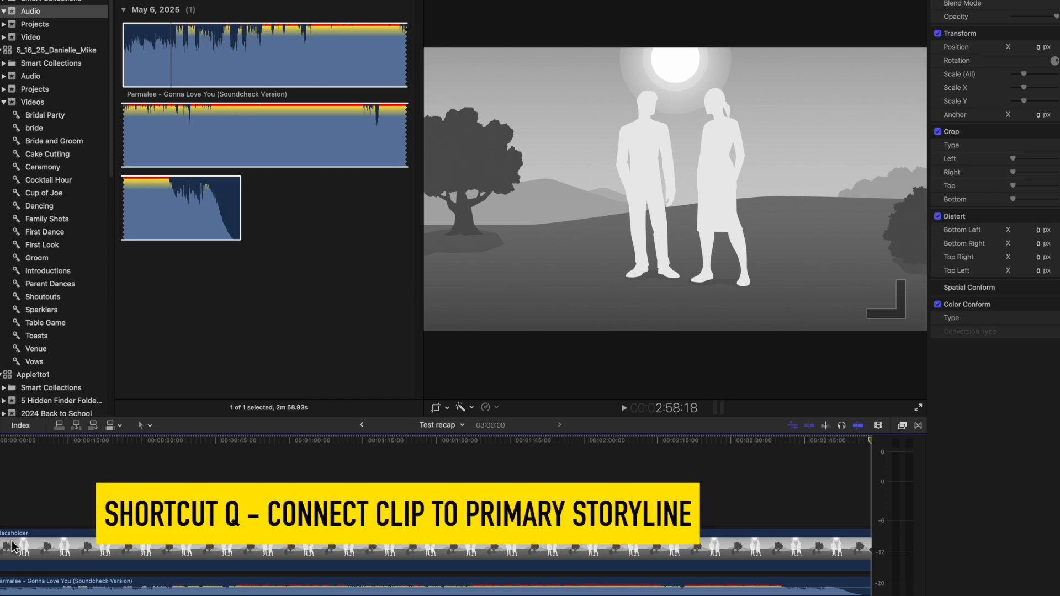
key("Home")
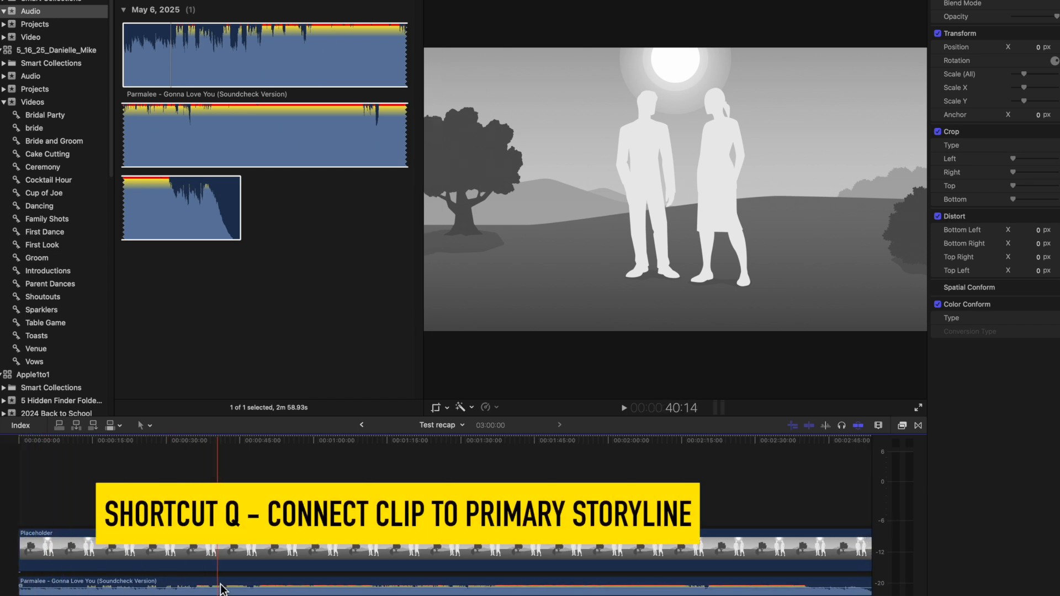
Step: Delete the connected song from the timeline and connect it again beneath the start of the Placeholder clip
left_click(158, 588)
key("Delete")
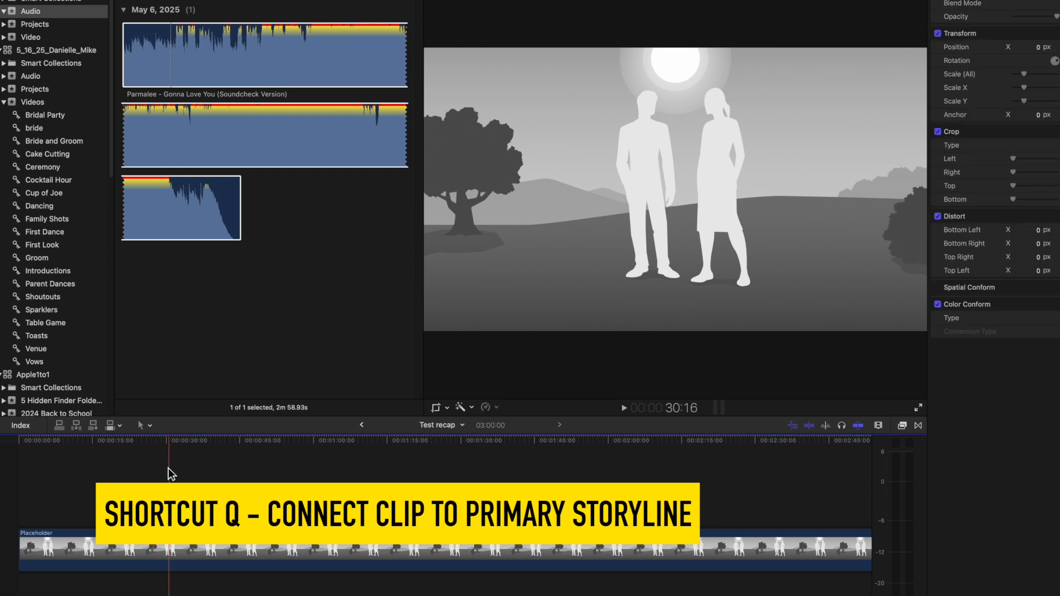
left_click(199, 128)
key("q")
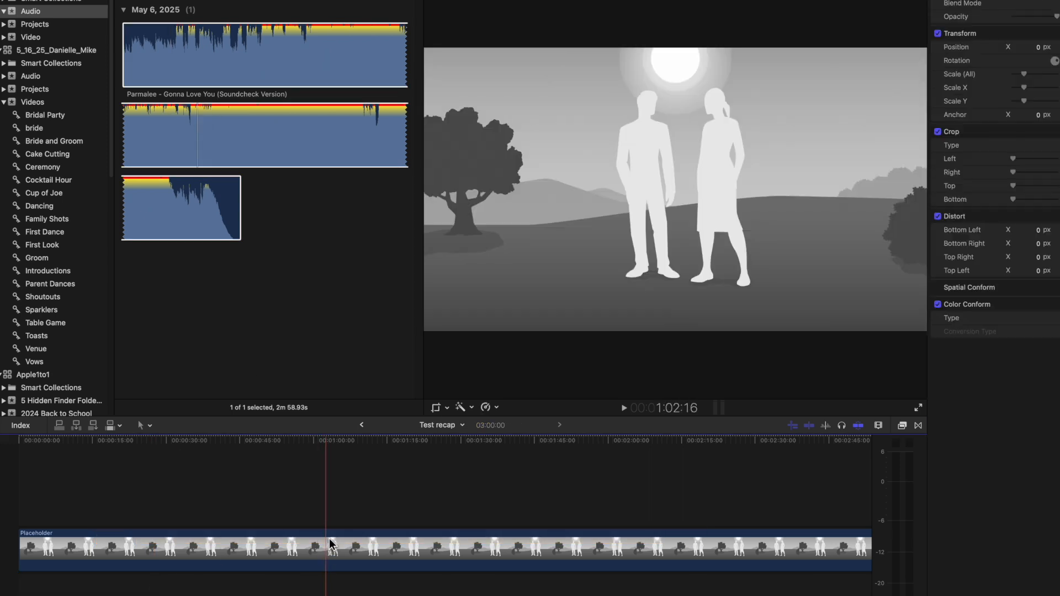
scroll(349, 577, "left", 10)
left_click(438, 585)
key("Delete")
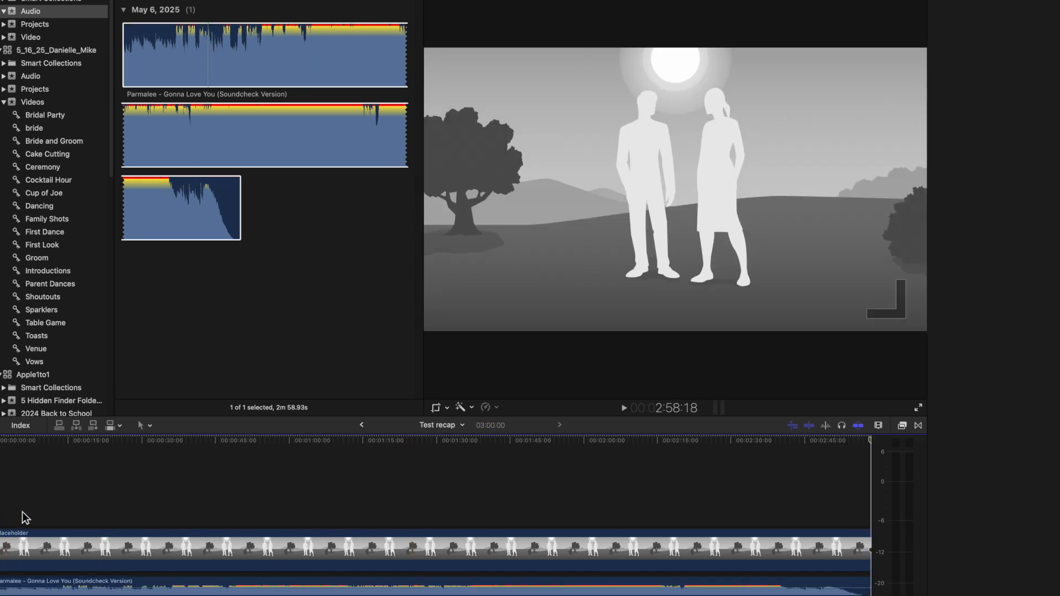
key("q")
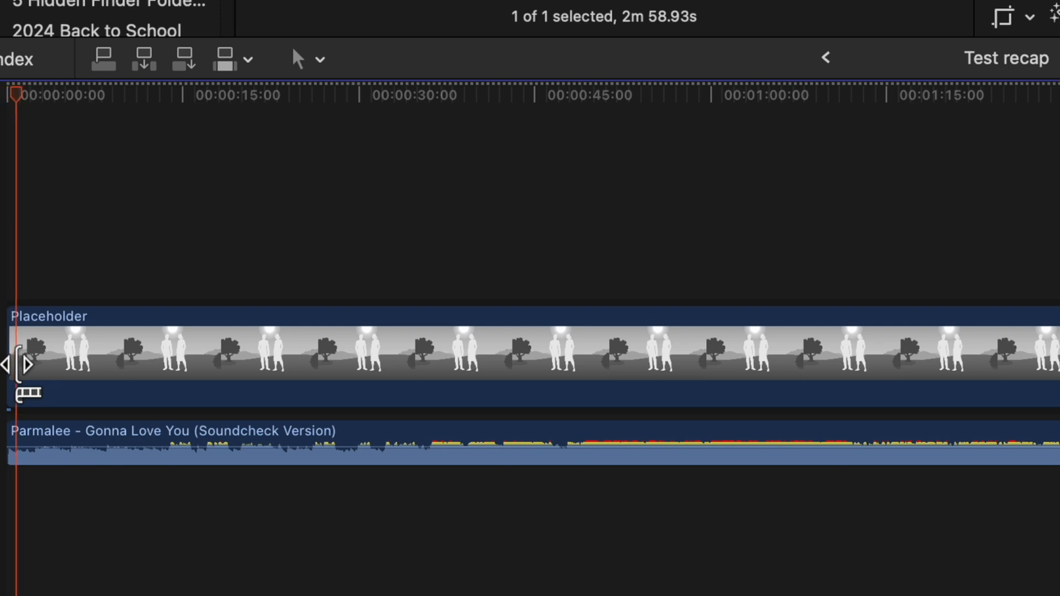
Step: Play the timeline from the beginning and add eight markers to the Placeholder clip in time with the song
key("space")
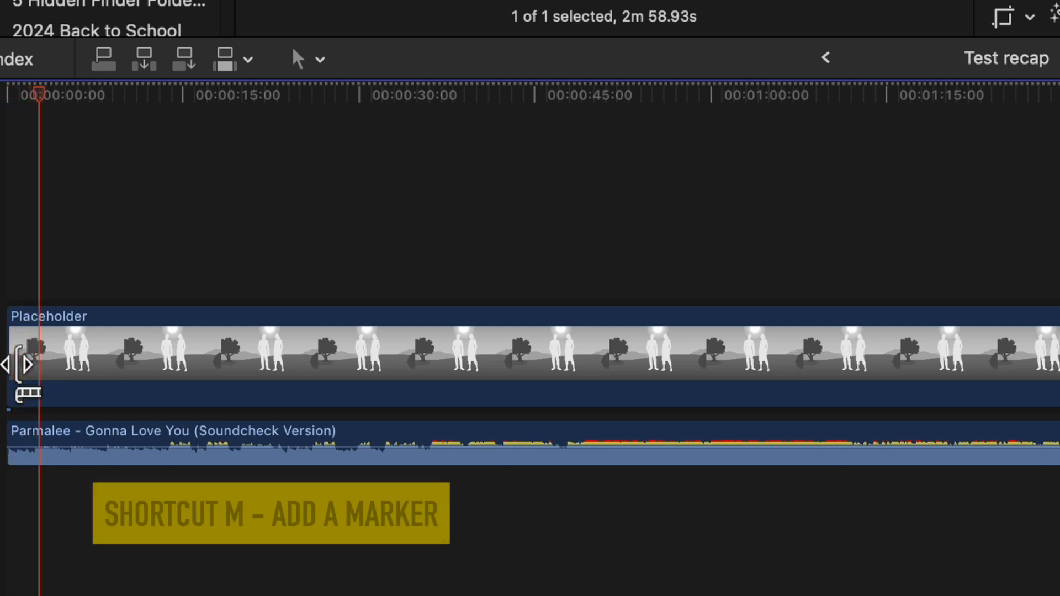
key("m")
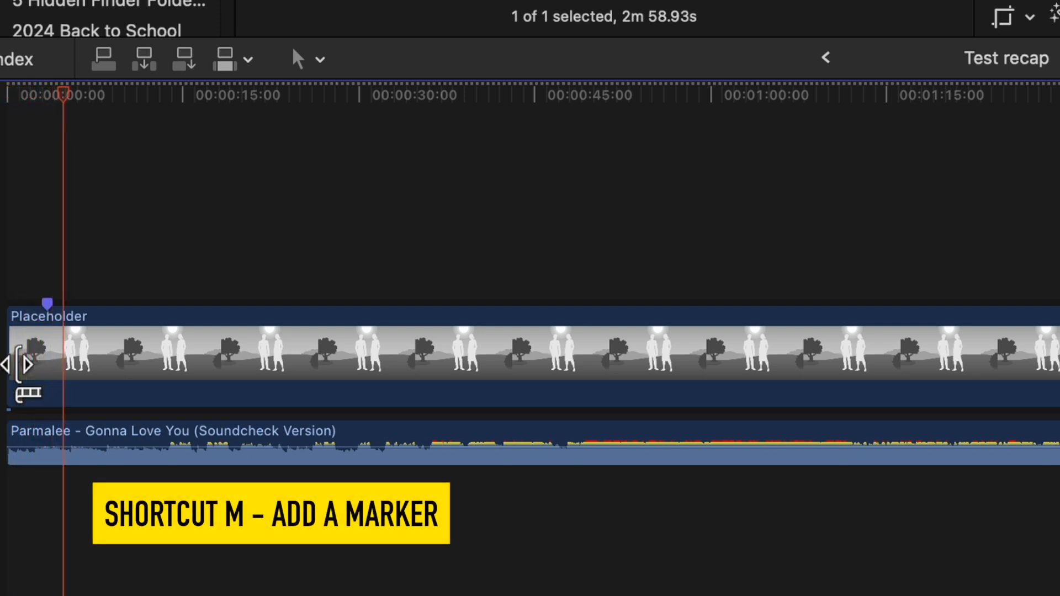
key("m")
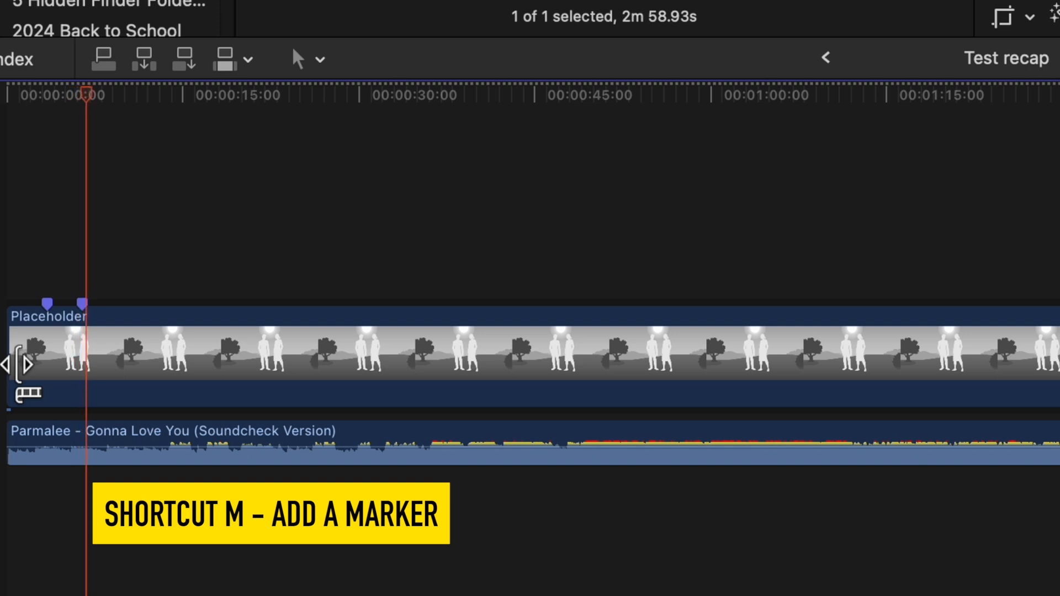
key("m")
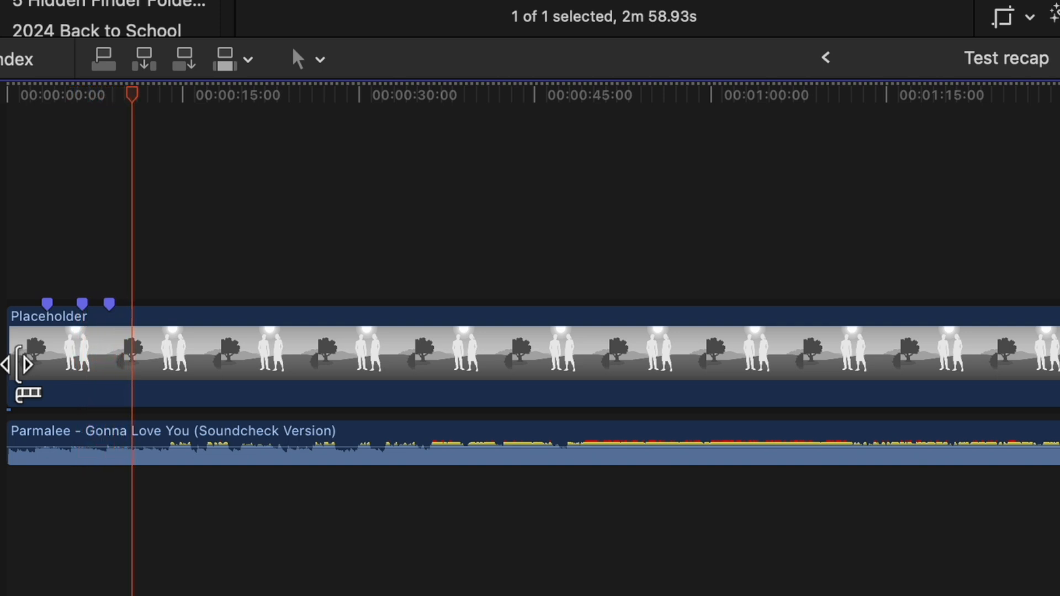
key("m")
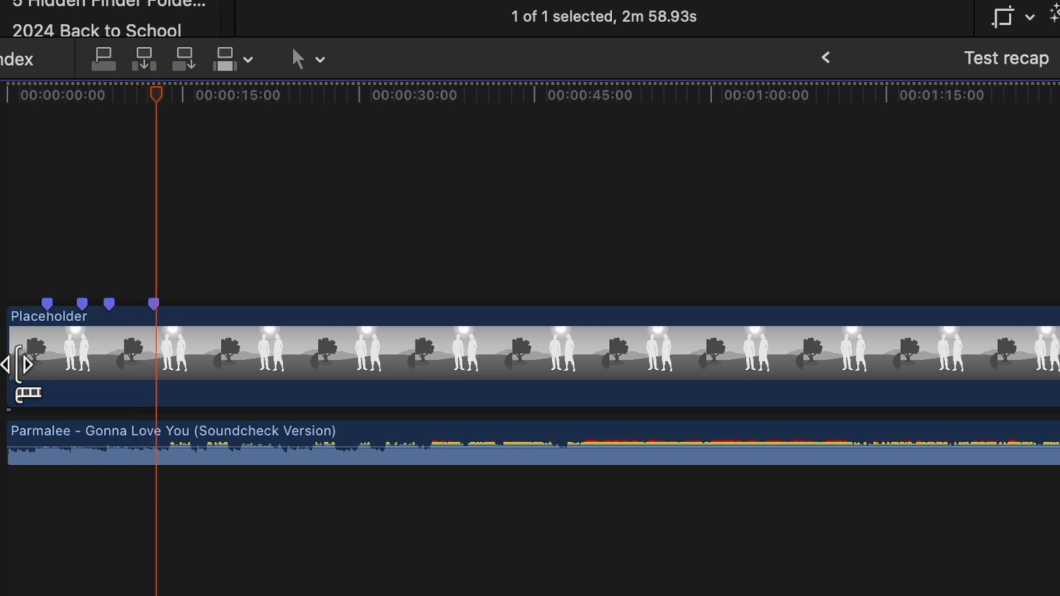
key("m")
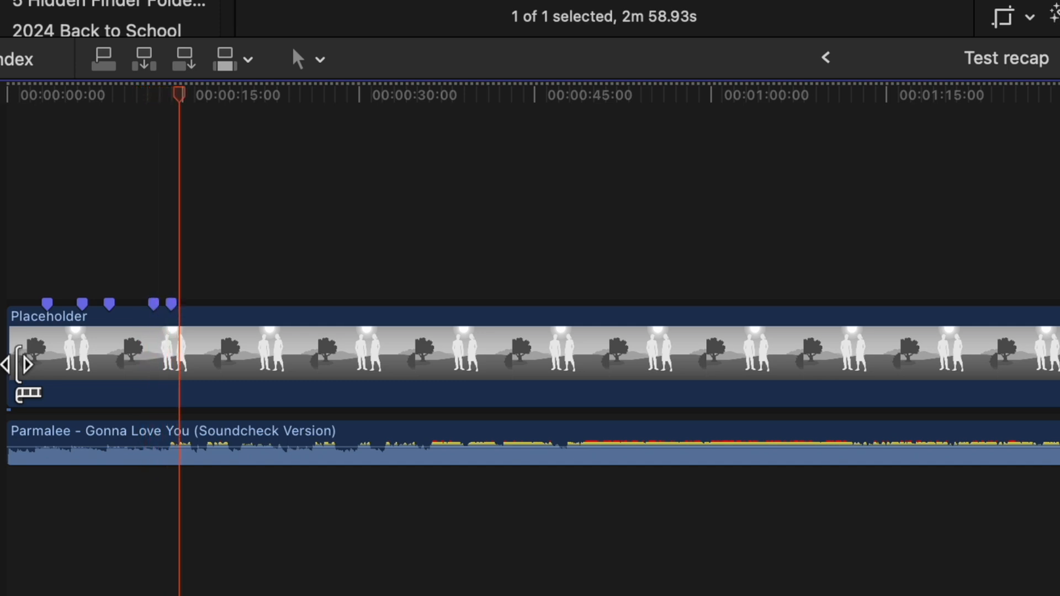
key("m")
key("m")
key("m")
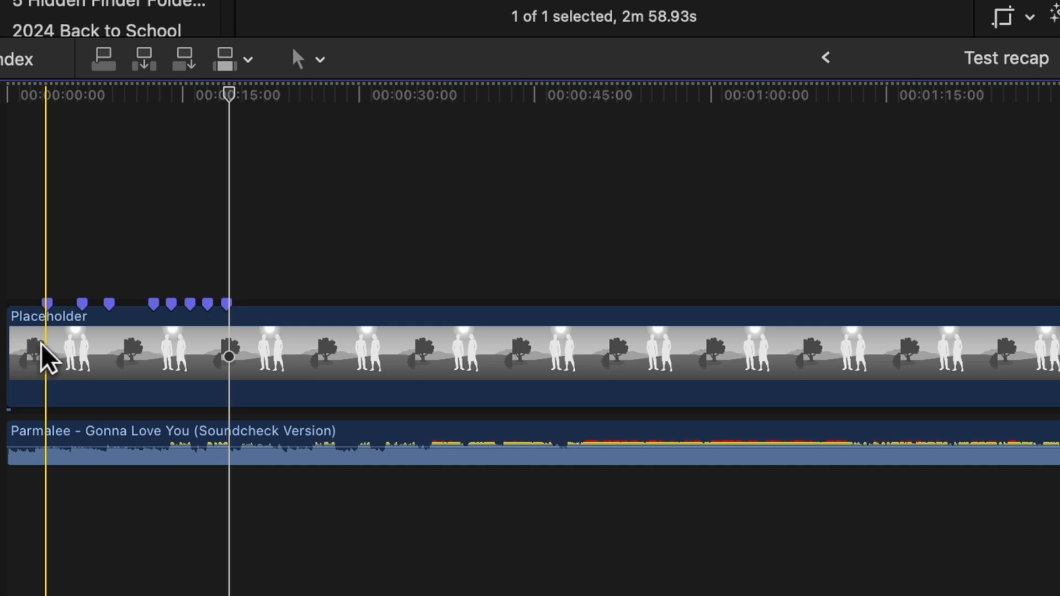
Step: Examine the spacing of the markers on the Placeholder clip at closer and wider timeline scales
key("super+equal")
key("super+equal")
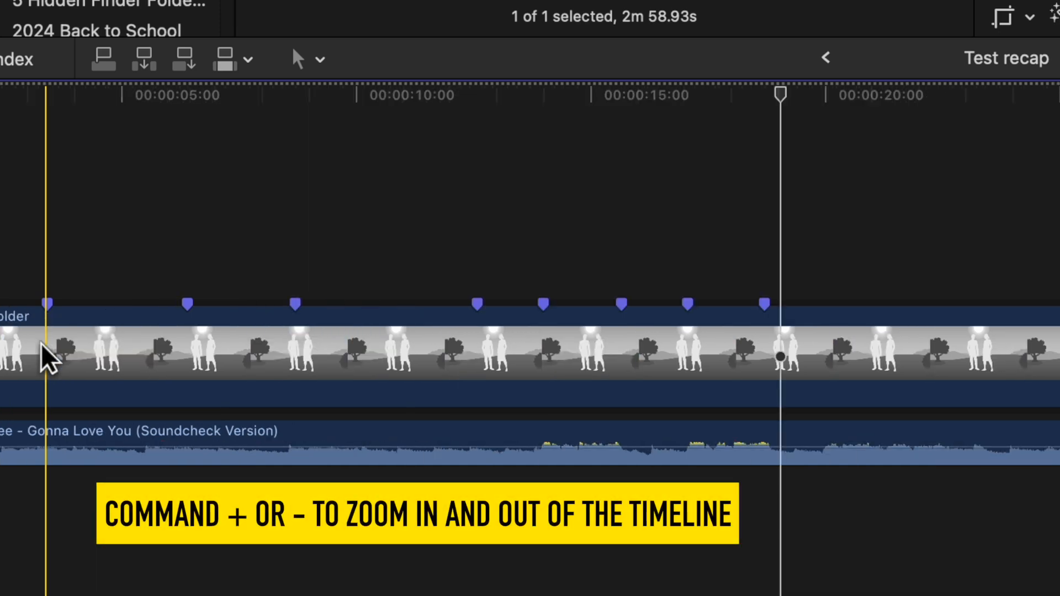
key("super+minus")
key("super+minus")
key("super+equal")
key("super+equal")
key("super+equal")
key("super+minus")
key("super+minus")
key("super+minus")
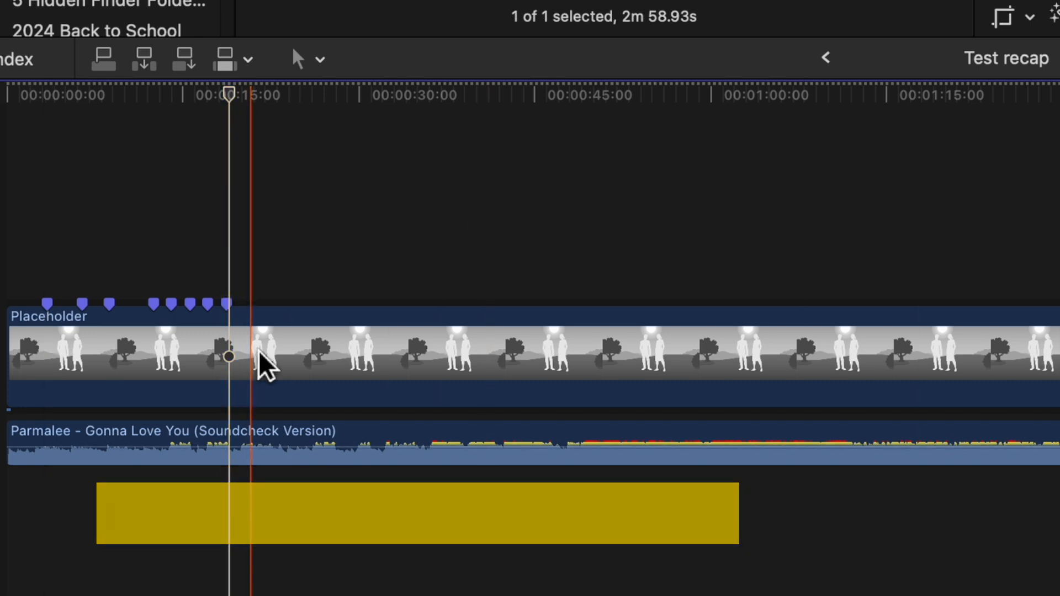
Step: Compare the Placeholder clip's beat markers with the song waveform, from the whole timeline down to two-second divisions
key("super+equal")
key("super+equal")
key("super+equal")
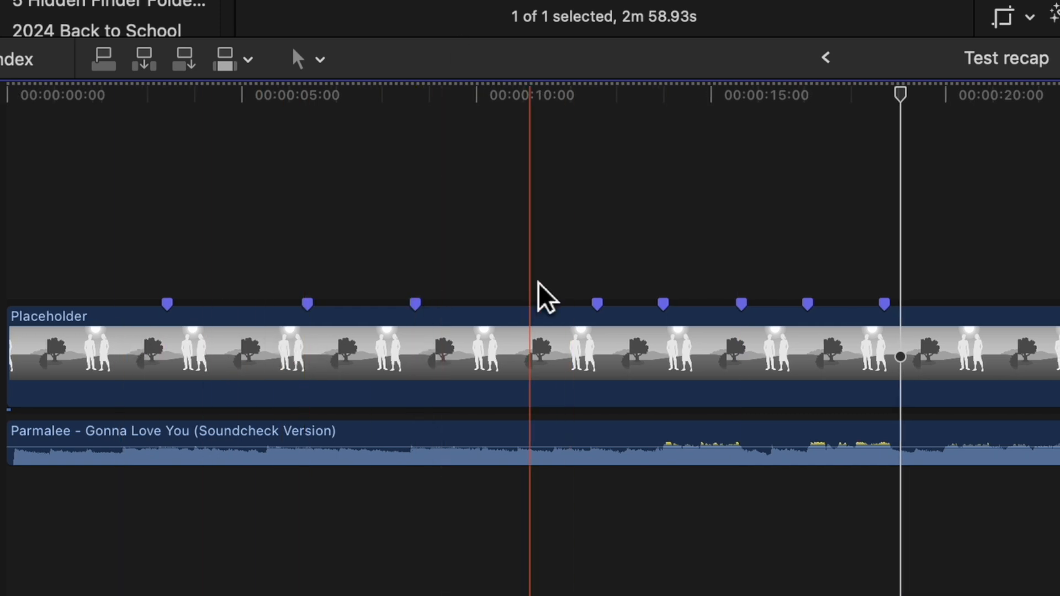
key("super+minus")
key("super+minus")
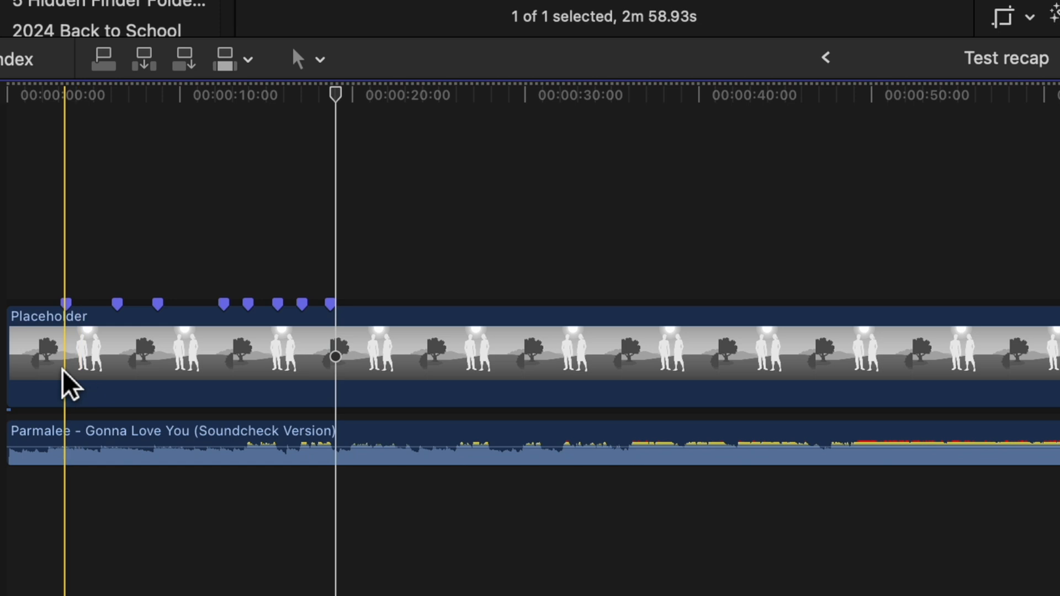
key("shift+z")
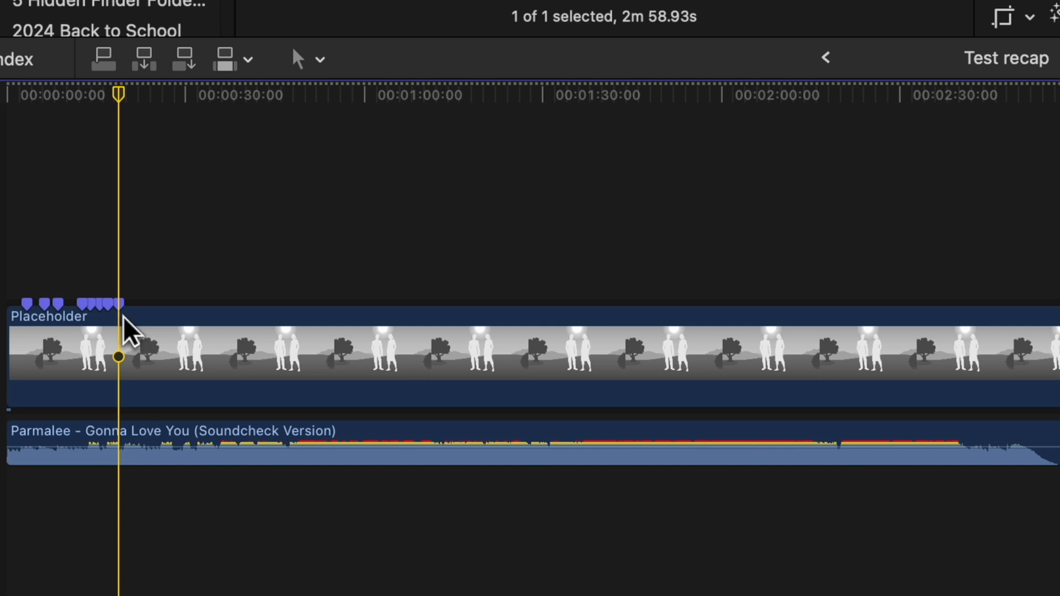
key("super+equal")
key("super+equal")
scroll(166, 331, "left", 10)
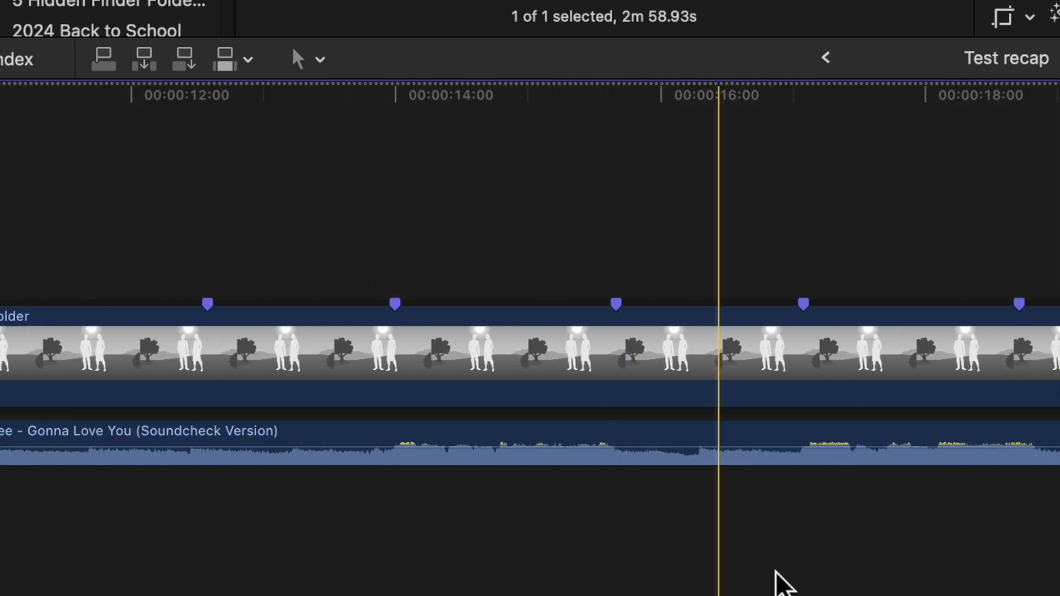
scroll(1032, 505, "down", 10)
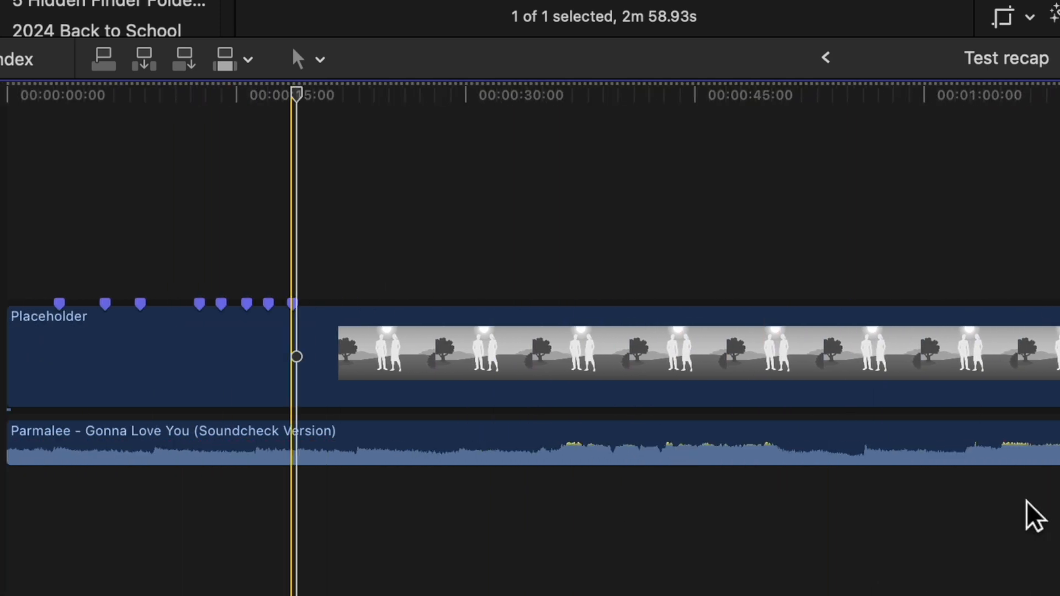
scroll(1025, 501, "up", 3)
scroll(1026, 500, "up", 8)
scroll(1025, 501, "left", 15)
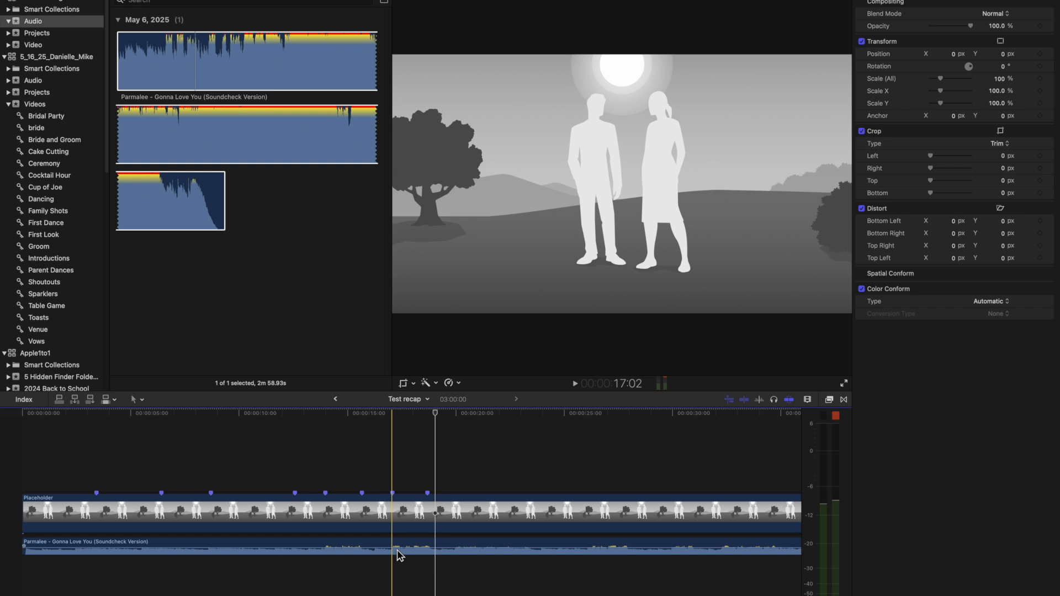
scroll(276, 554, "down", 5)
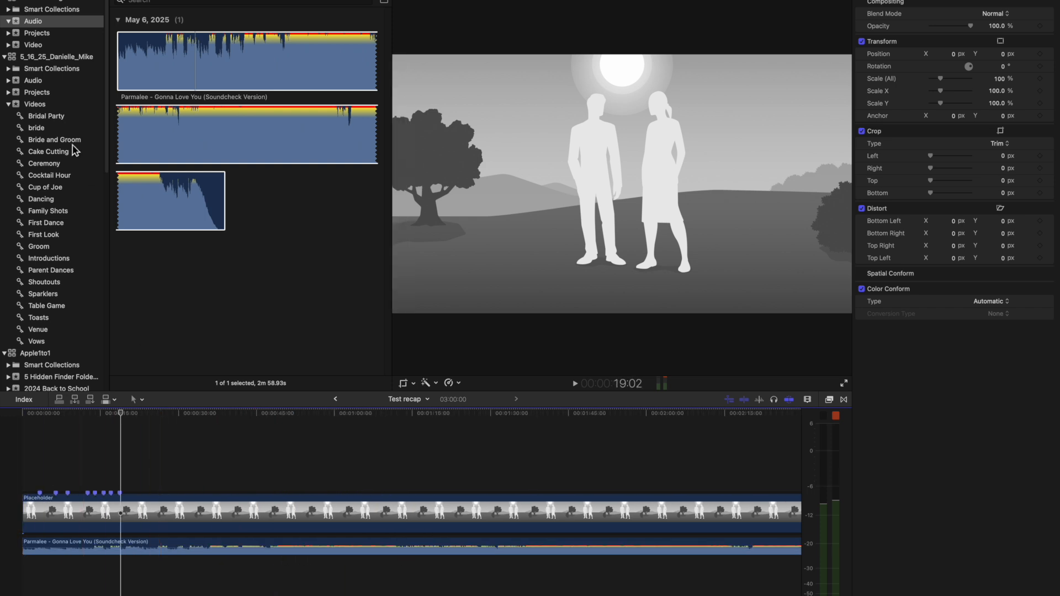
Step: Review the Projects event and the Video event in the Test Wedding library
left_click(38, 33)
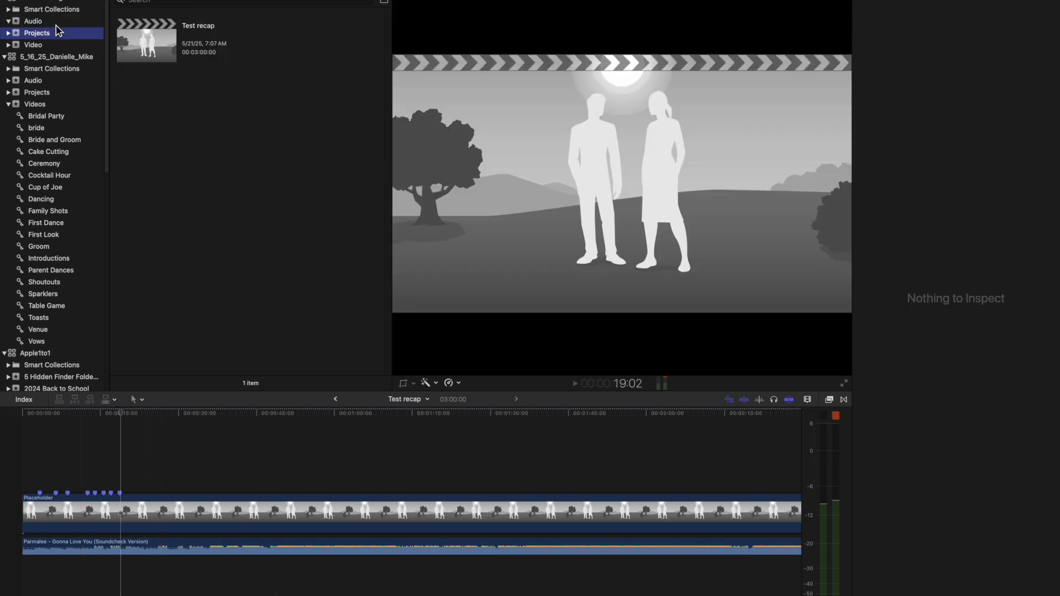
left_click(201, 569)
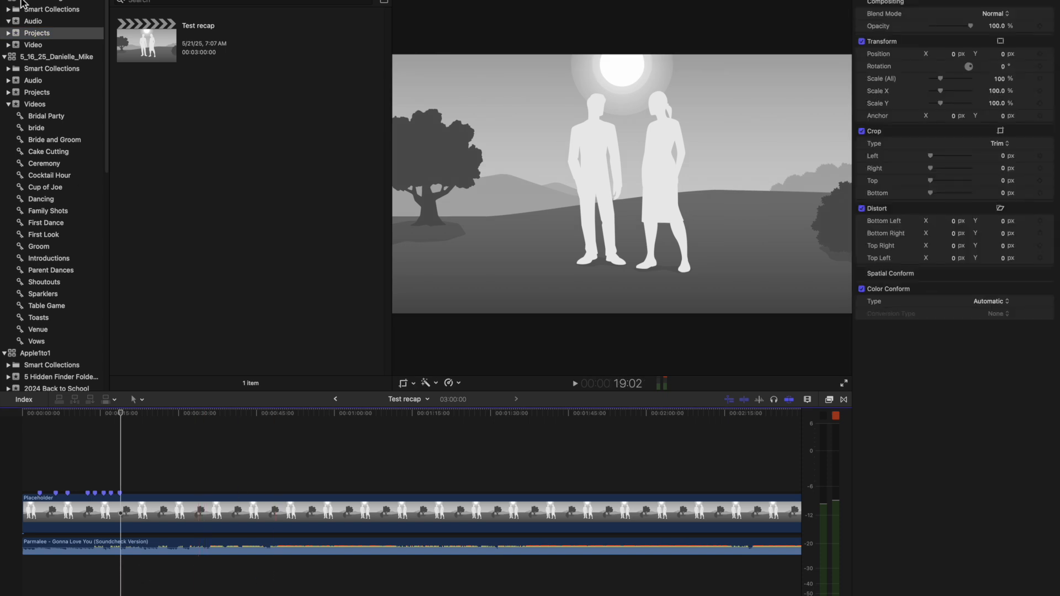
left_click(34, 44)
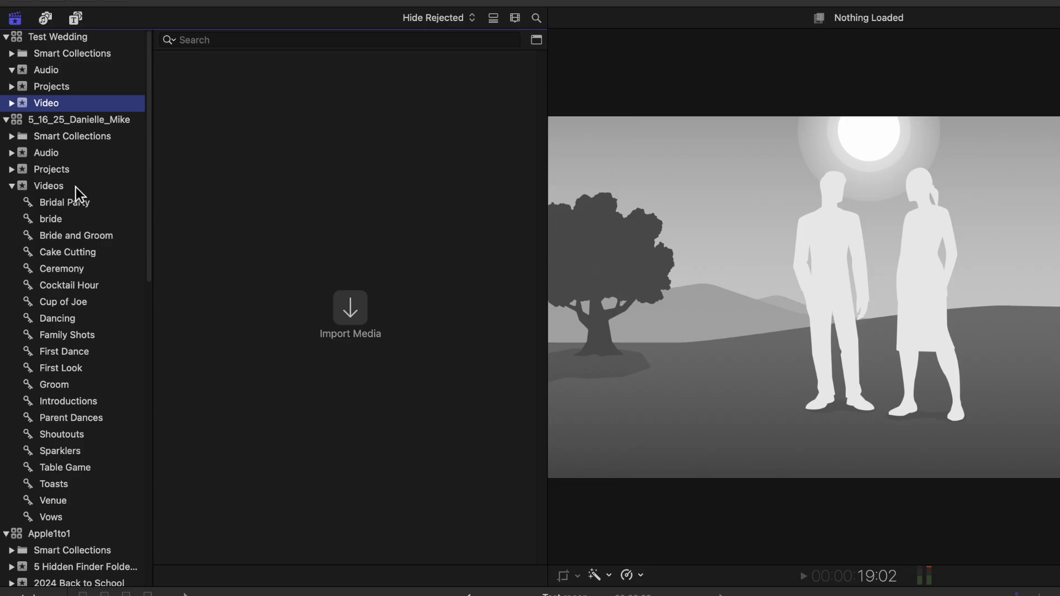
Step: Browse the 5_16_25 library's Videos event and its keyword collections, including Bridal Party, bride, Bride and Groom, Cocktail Hour, Dancing and First Dance
left_click(73, 202)
left_click(60, 220)
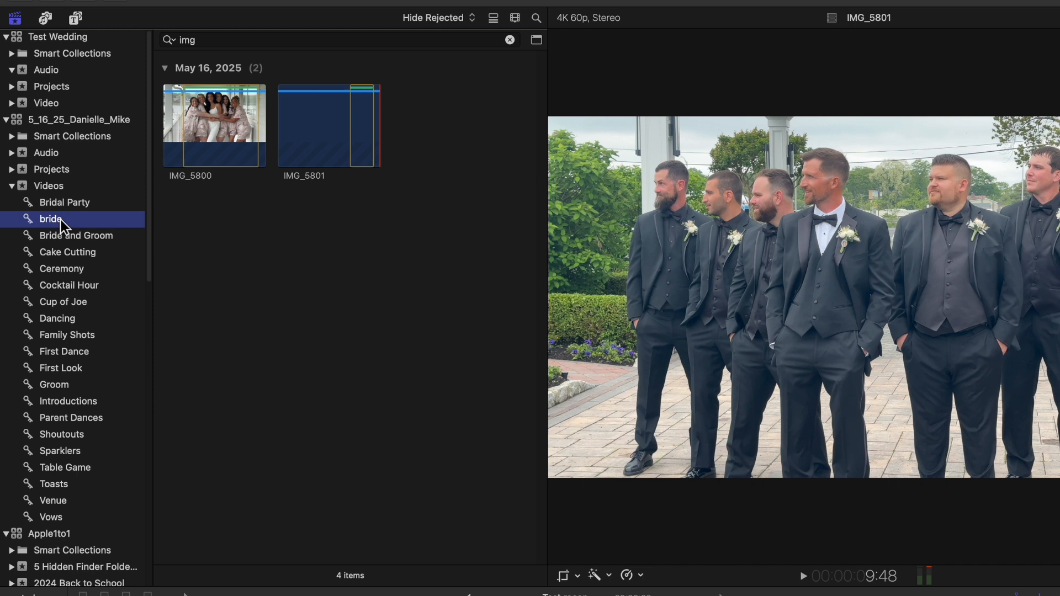
left_click(62, 284)
left_click(60, 323)
left_click(42, 183)
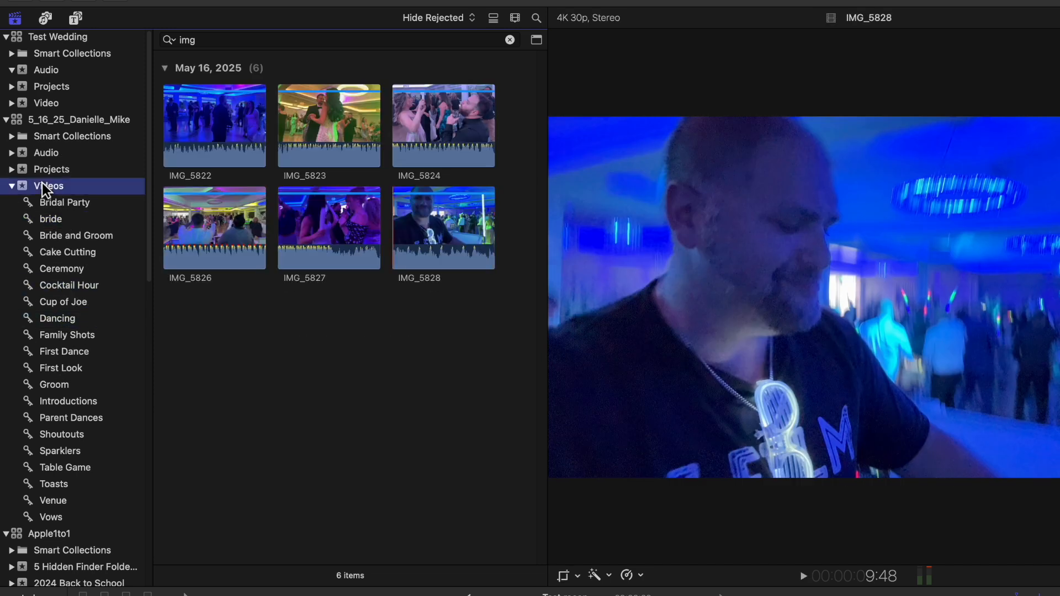
left_click(65, 203)
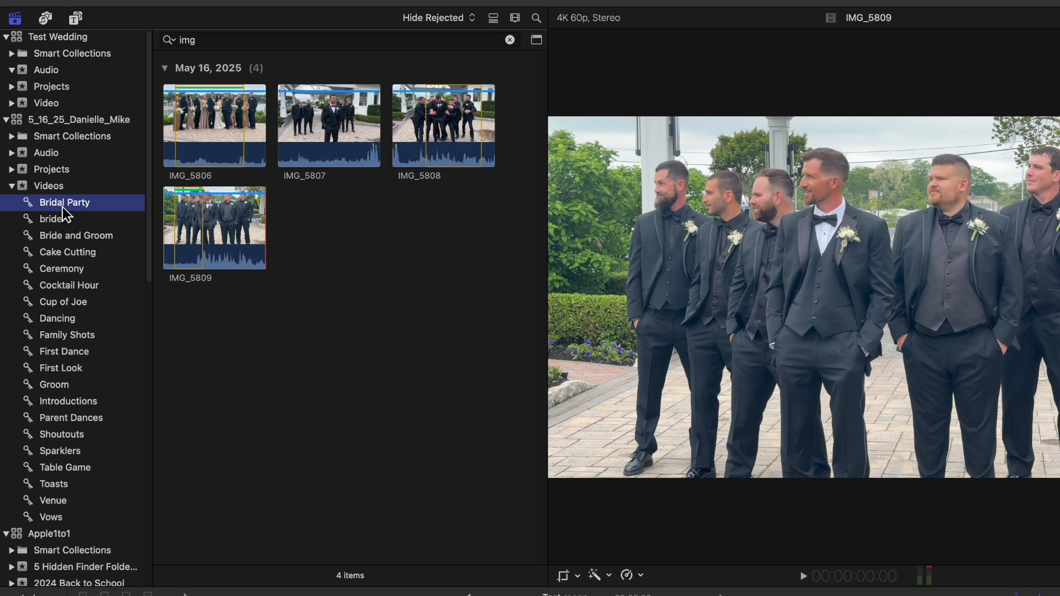
left_click(64, 219)
left_click(62, 235)
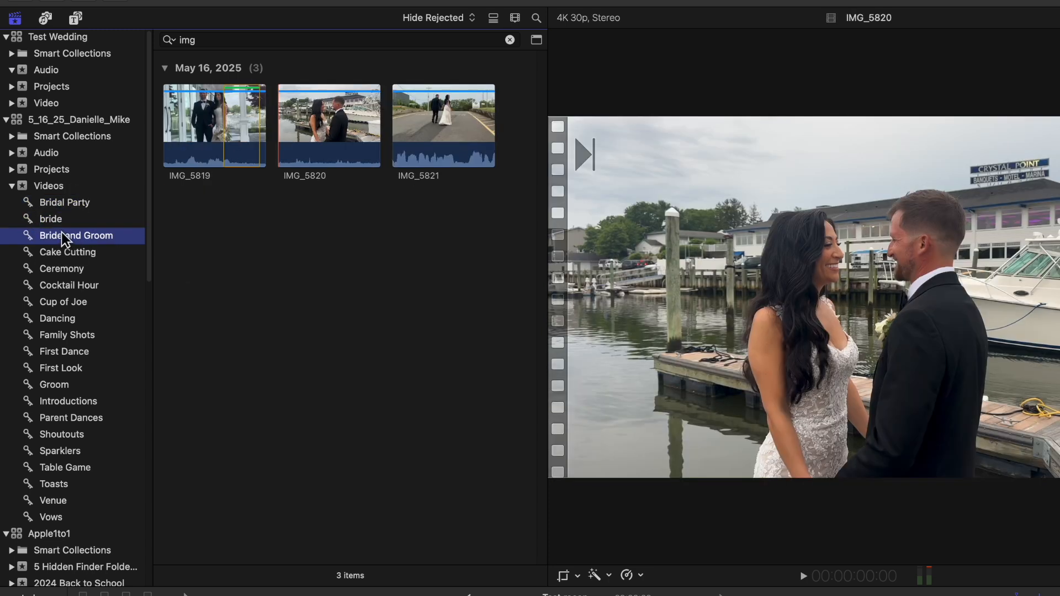
left_click(51, 349)
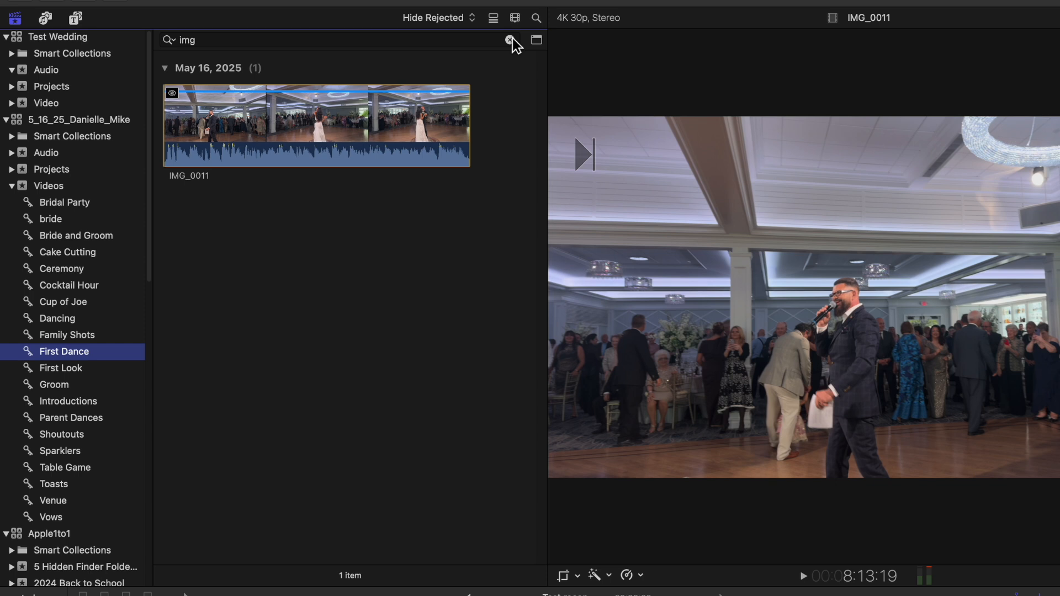
Step: Clear the img search filter and browse the Cup of Joe, First Dance, Parent Dances, Table Game and Family Shots keyword collections
left_click(509, 40)
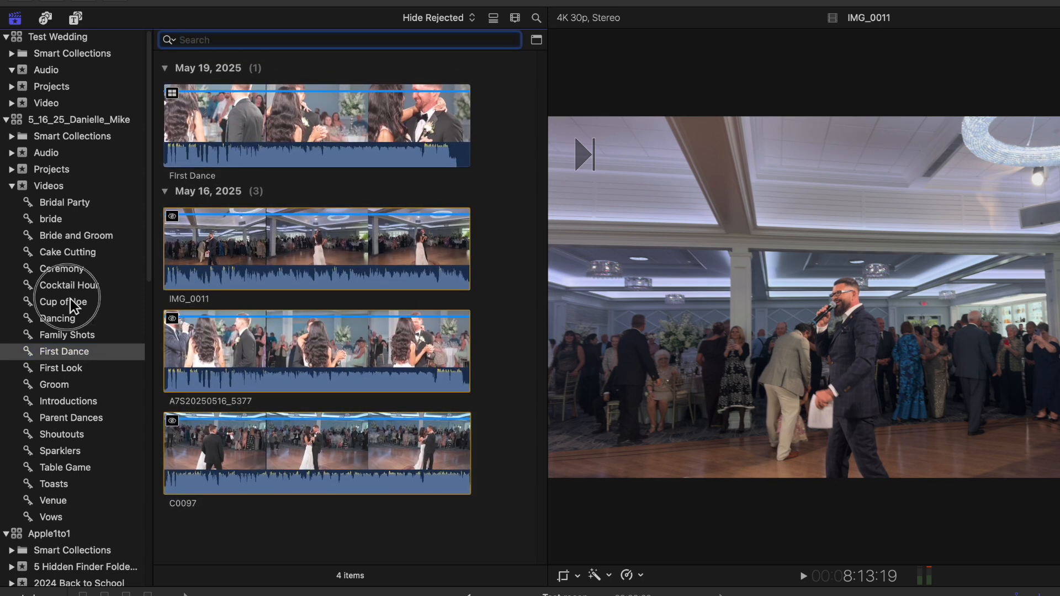
left_click(71, 301)
left_click(71, 351)
left_click(71, 418)
left_click(65, 467)
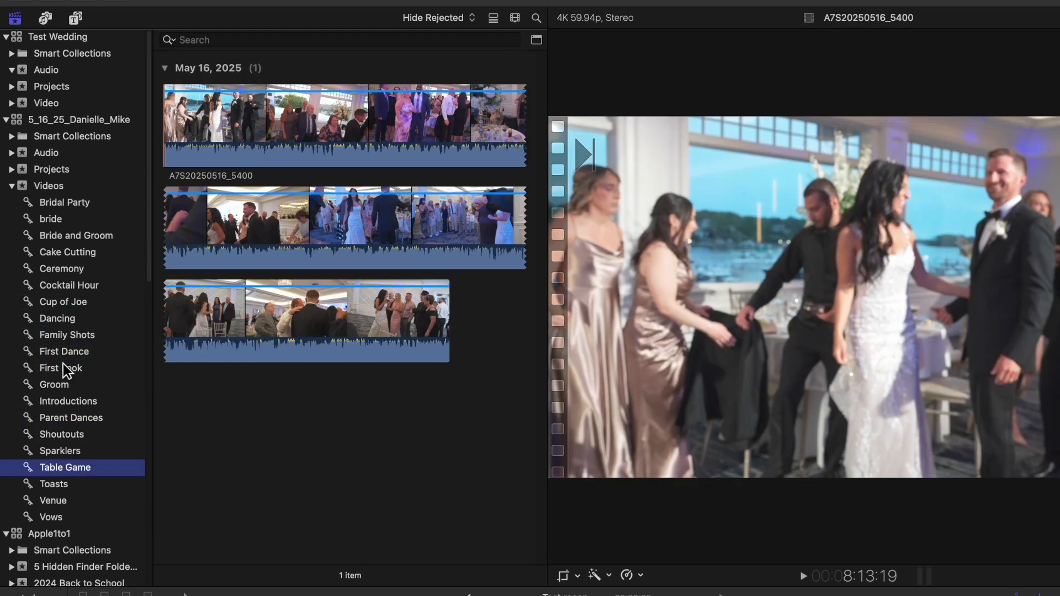
left_click(67, 334)
Step: Copy the keyword collections from Bridal Party through Dancing into the Test Wedding library's Video event
left_click(59, 204)
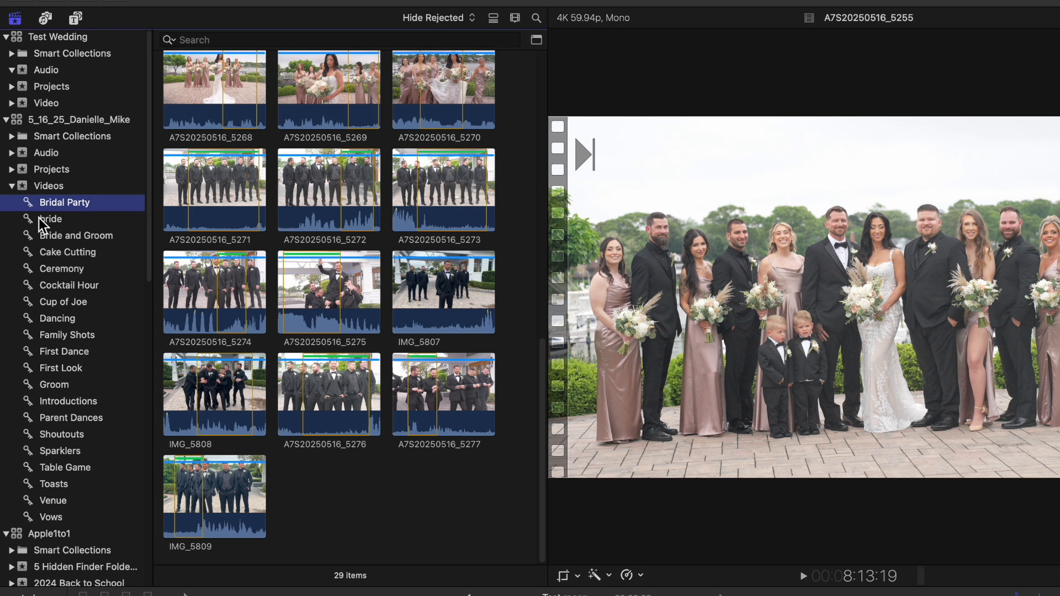
left_click(57, 285, "shift")
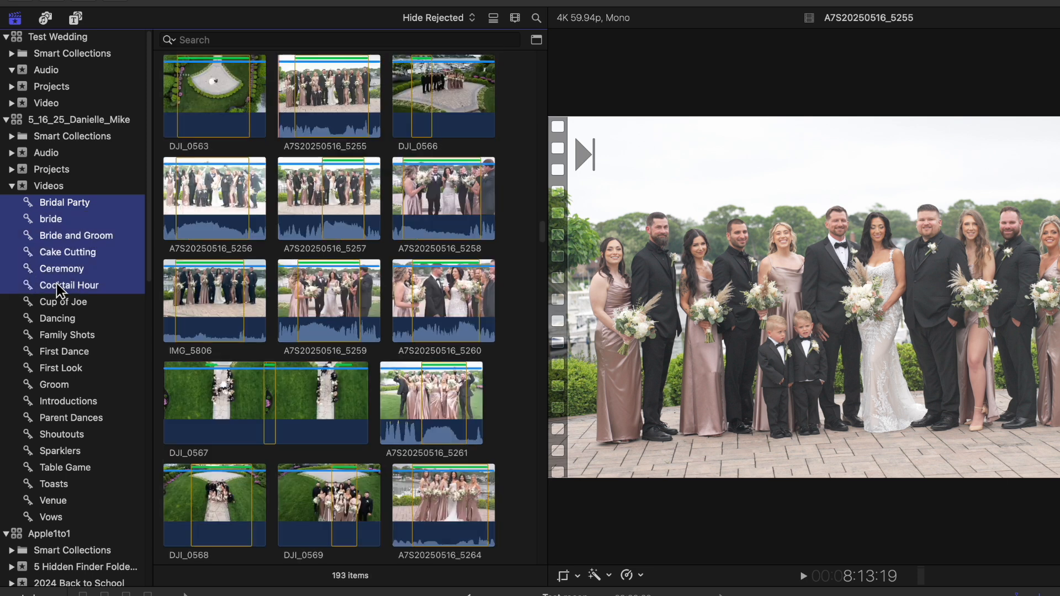
left_click(55, 317, "shift")
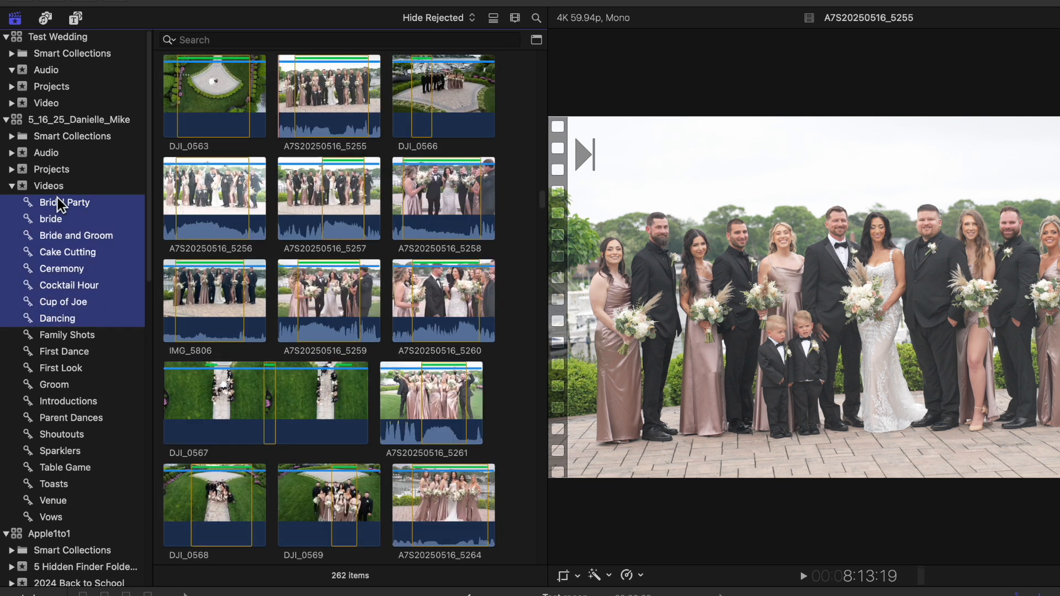
left_click_drag(57, 197, 56, 103)
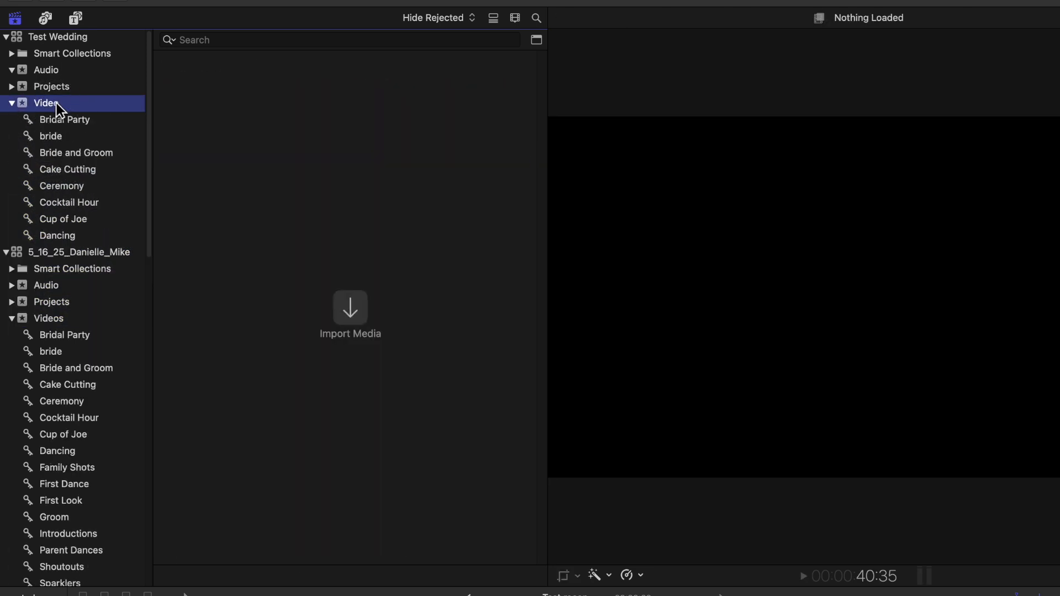
Step: Check the copied keyword collections under the Test Wedding library's Video event, from Bridal Party to Dancing
left_click(49, 118)
left_click(52, 150)
left_click(57, 182)
left_click(59, 202)
left_click(65, 234)
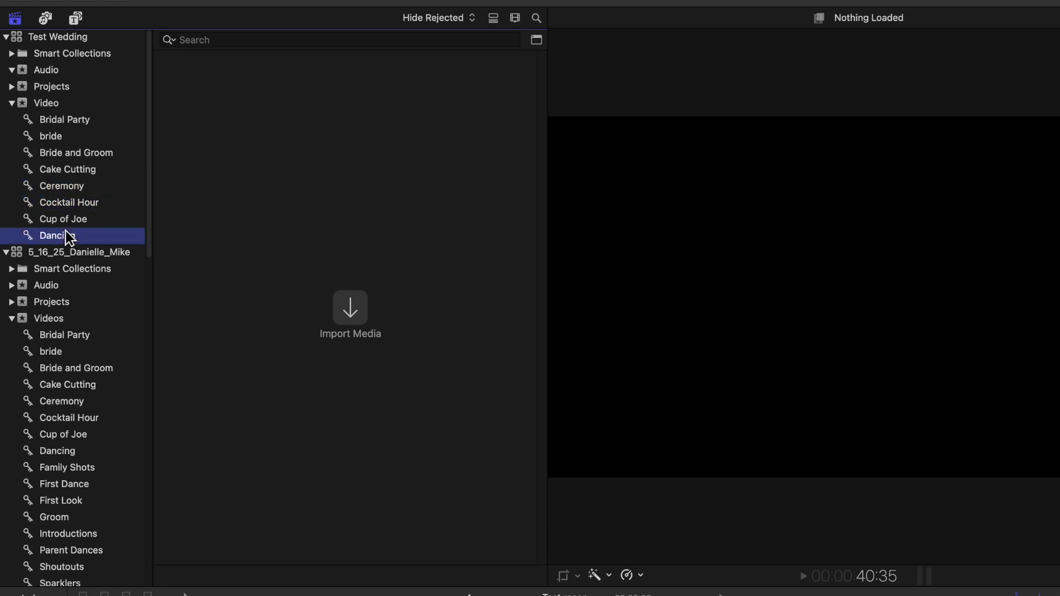
left_click(51, 111)
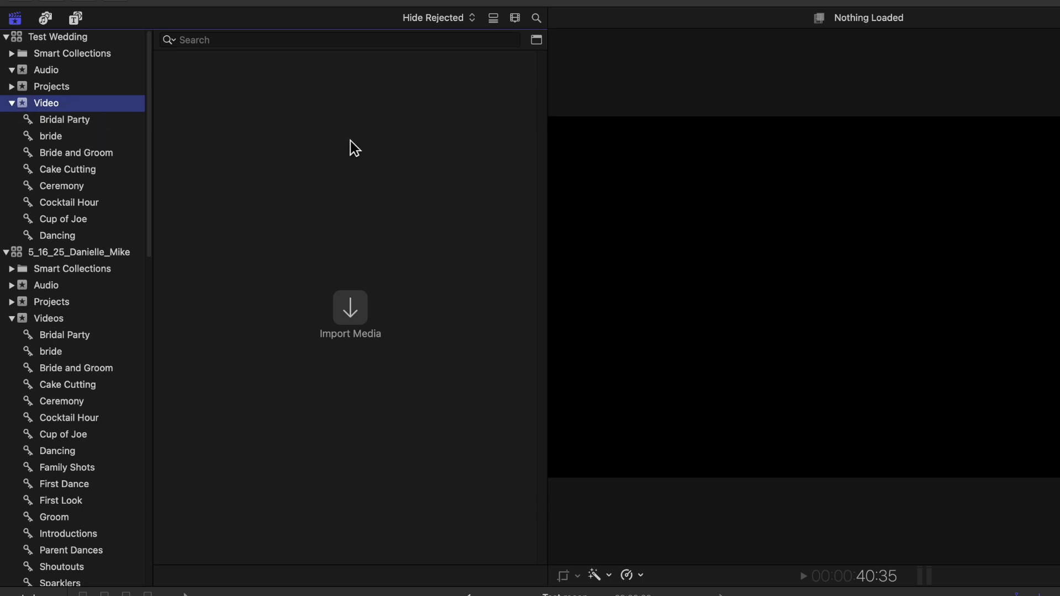
left_click(97, 153)
left_click(81, 173)
left_click(85, 149)
left_click(65, 119)
Step: Open Media Import for the Video event, look through the clips on the TLD iPhone and select a range of them
left_click(55, 105)
key("super+i")
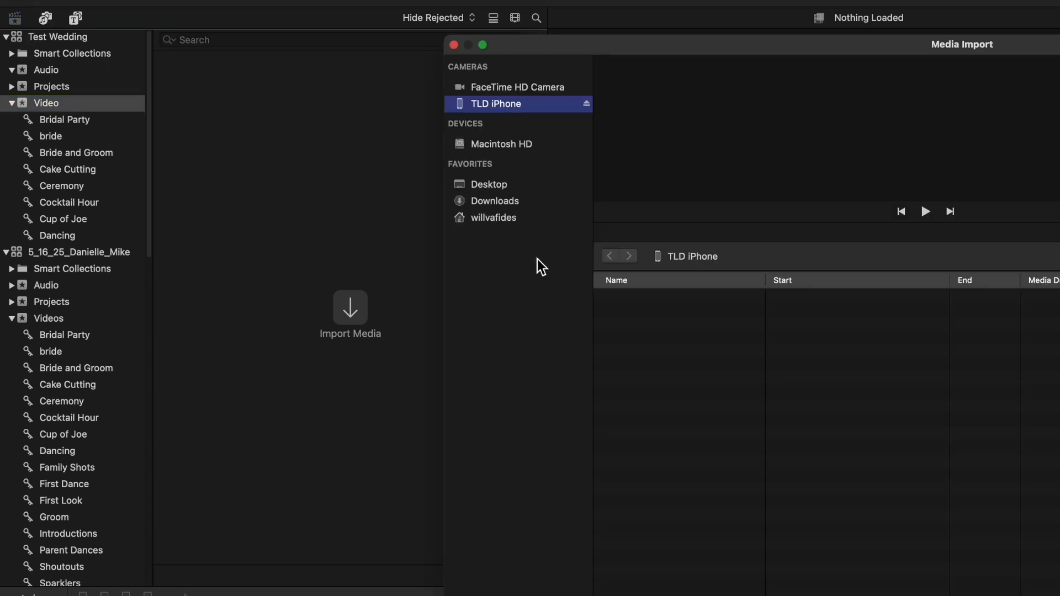
scroll(757, 362, "down", 5)
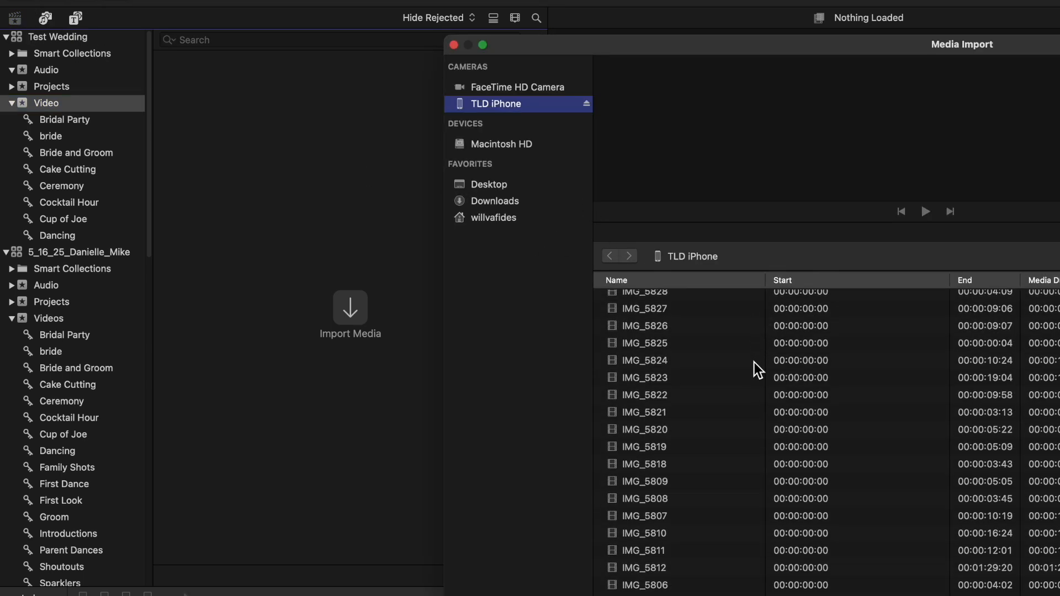
left_click(1038, 567)
scroll(918, 414, "down", 2)
left_click(787, 337, "shift")
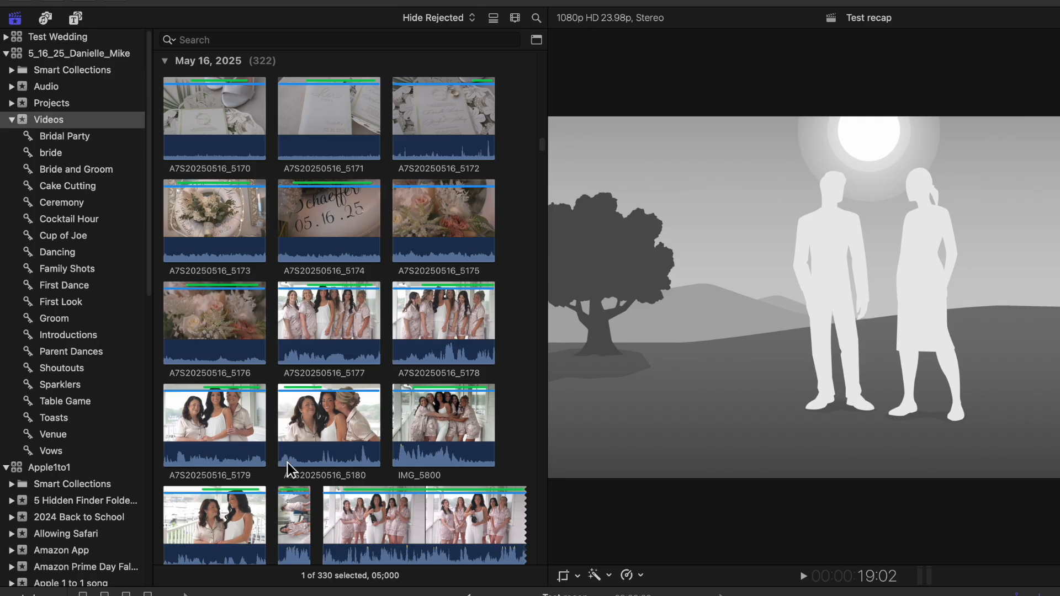
Step: Compare the contents of the 5_16_25 and Test Wedding libraries and return to the Videos event
left_click(51, 55)
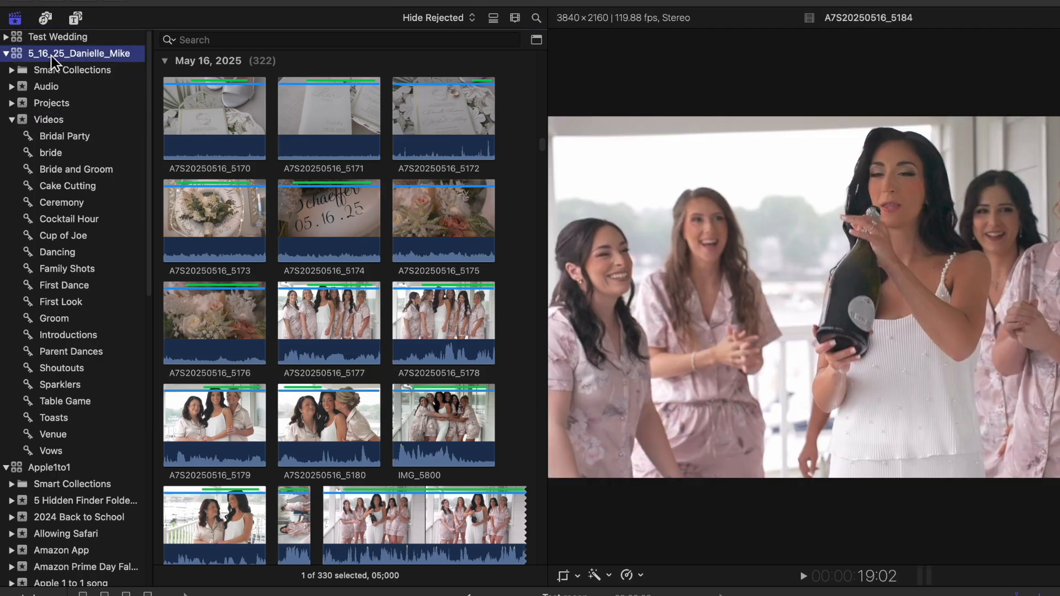
left_click(72, 38)
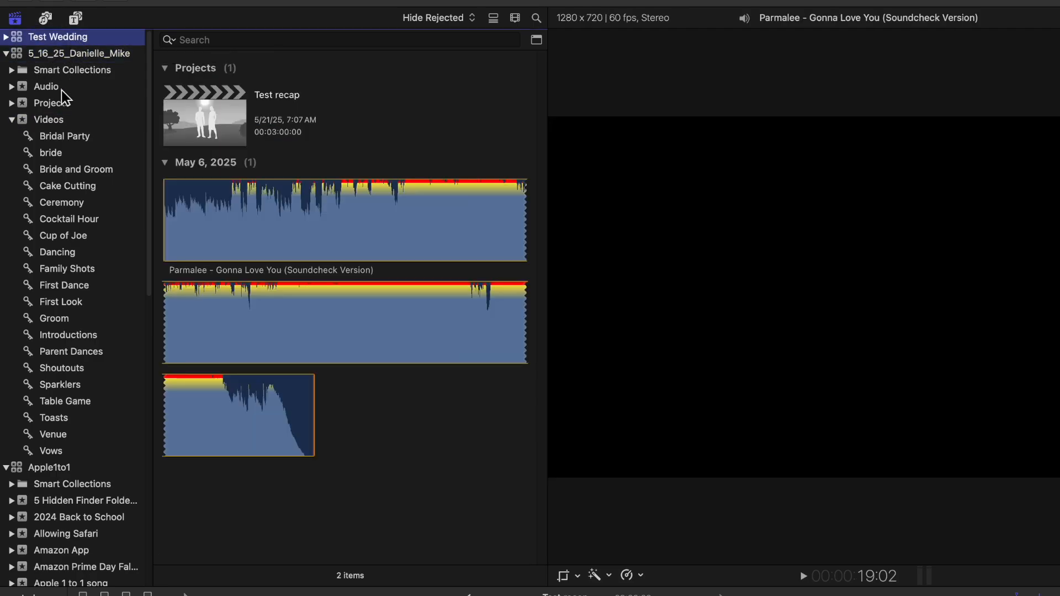
left_click(47, 127)
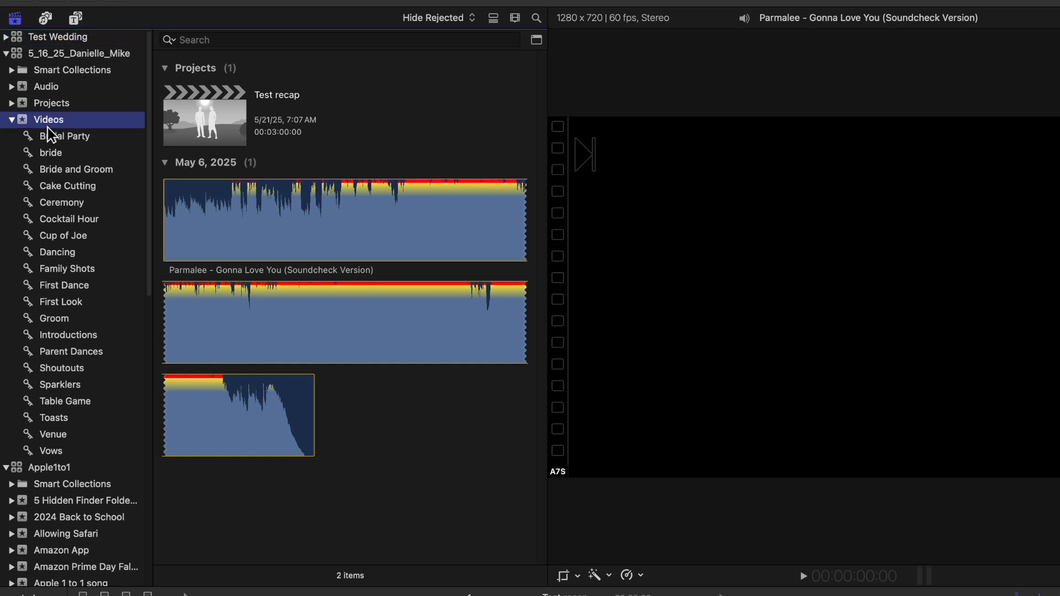
Step: Preview clips A7S20250516_5173, A7S20250516_5174 and A7S20250516_5183 in the Videos event and try assigning a clip to a keyword collection
left_click(333, 207)
left_click(211, 219)
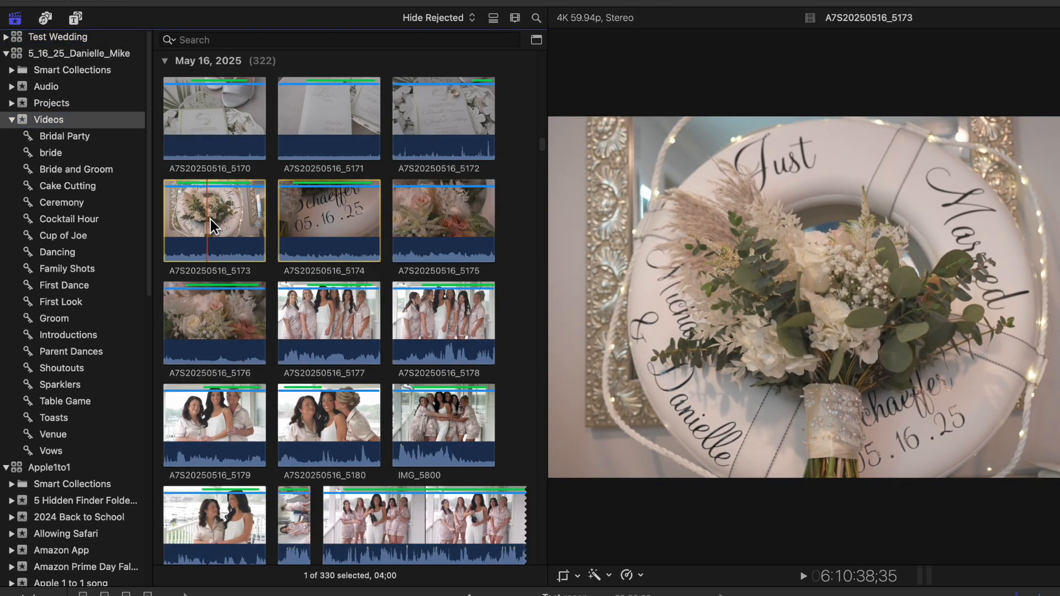
left_click(338, 218)
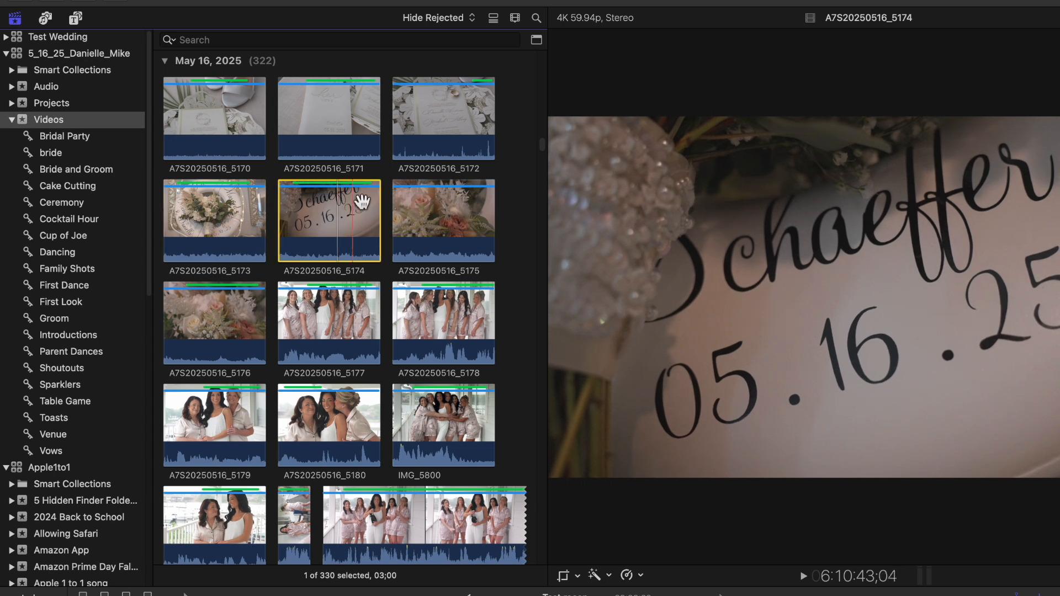
scroll(436, 386, "down", 3)
left_click(407, 420)
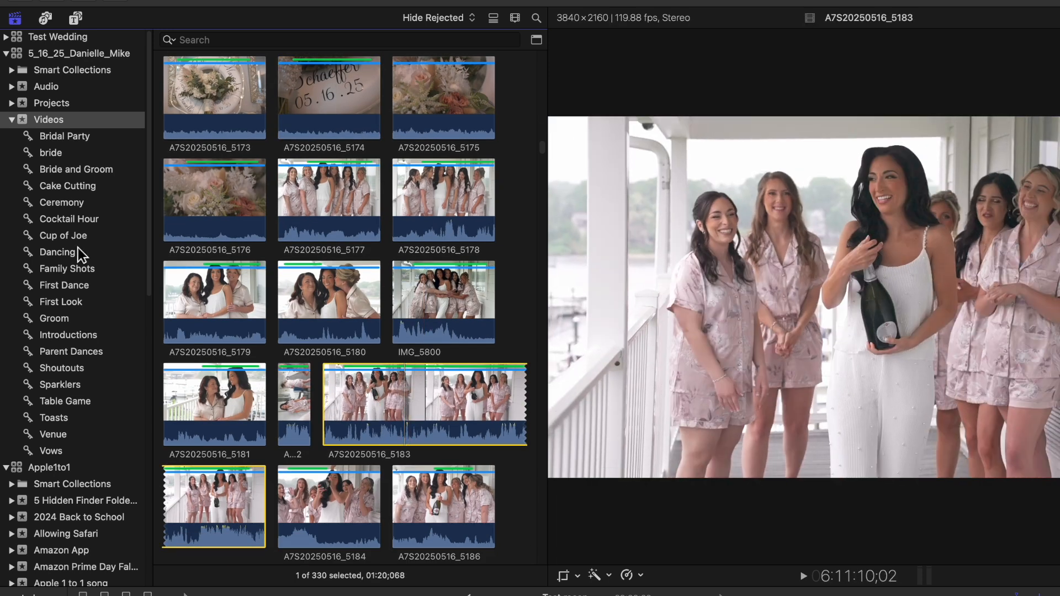
left_click_drag(221, 406, 78, 159)
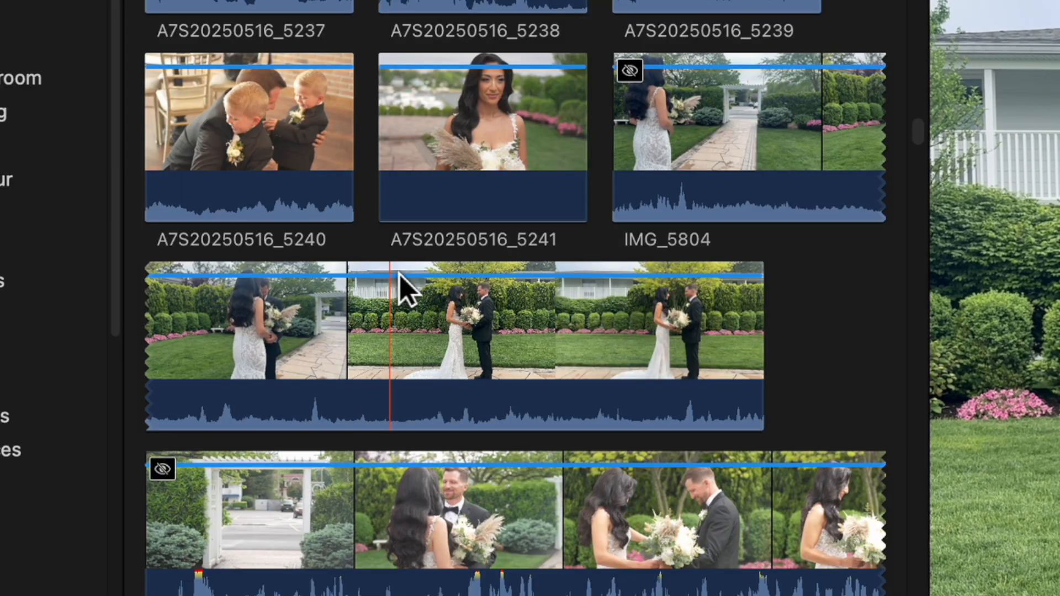
Step: Check which keywords are assigned to the IMG_5804 clip in the Keyword Editor
left_click(445, 276)
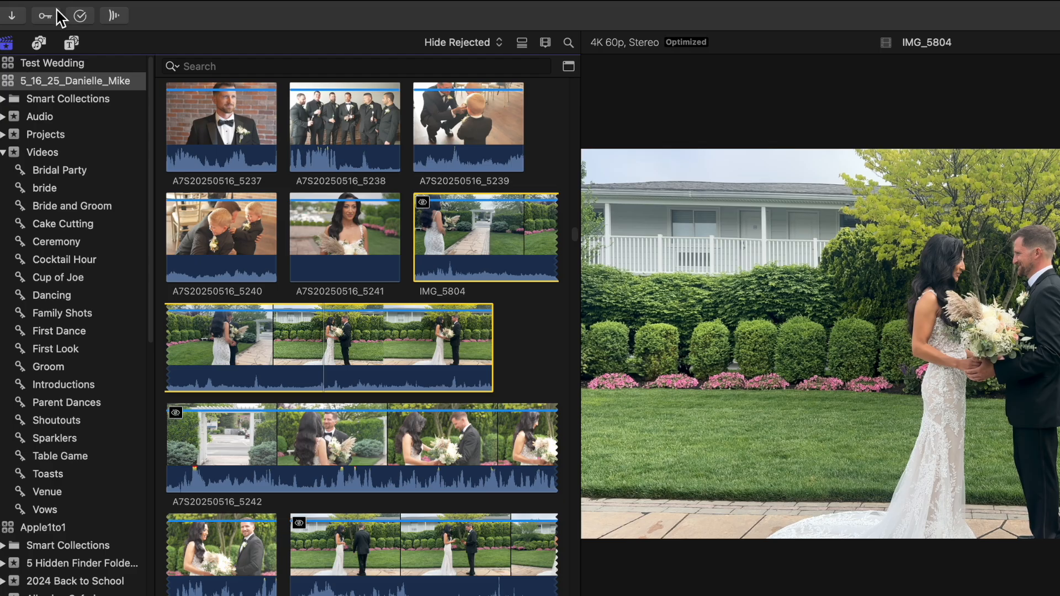
left_click(47, 18)
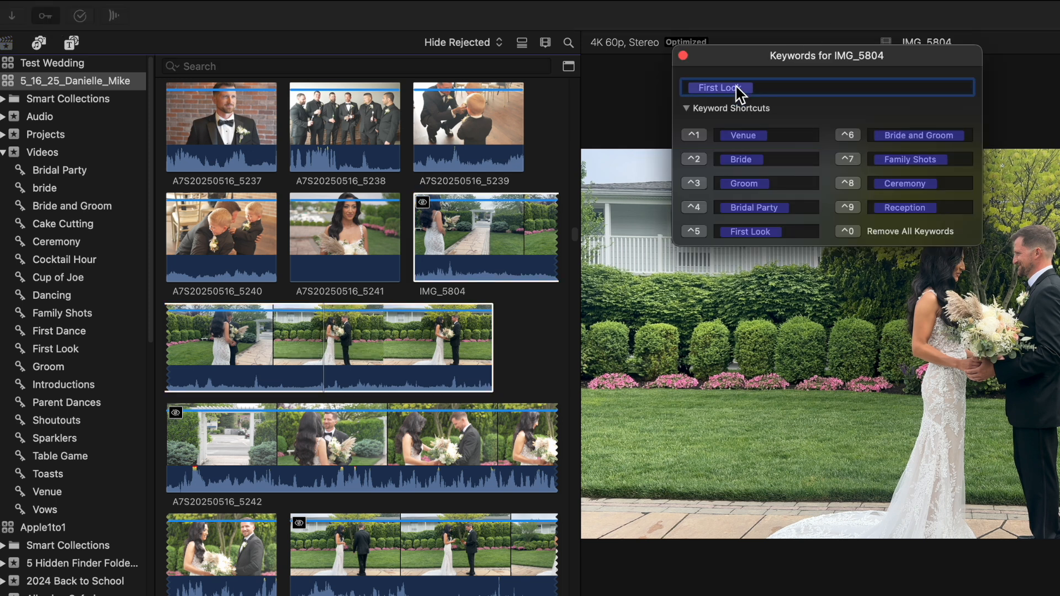
left_click(683, 56)
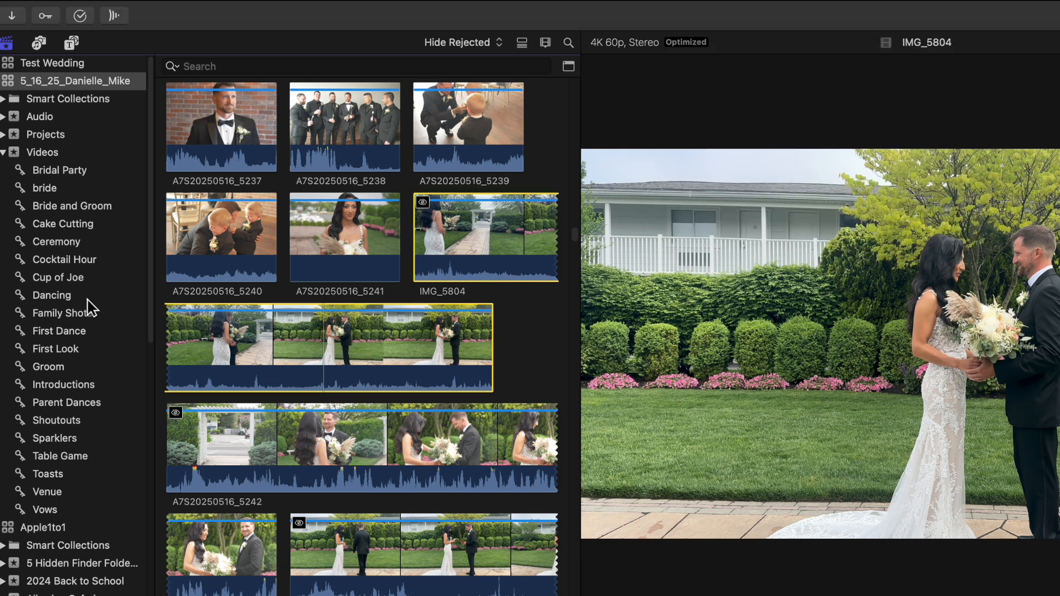
Step: From the First Look collection, connect a range of about 06:17 from A7S20250516_5242 to the Test recap timeline at the third beat marker
left_click(55, 349)
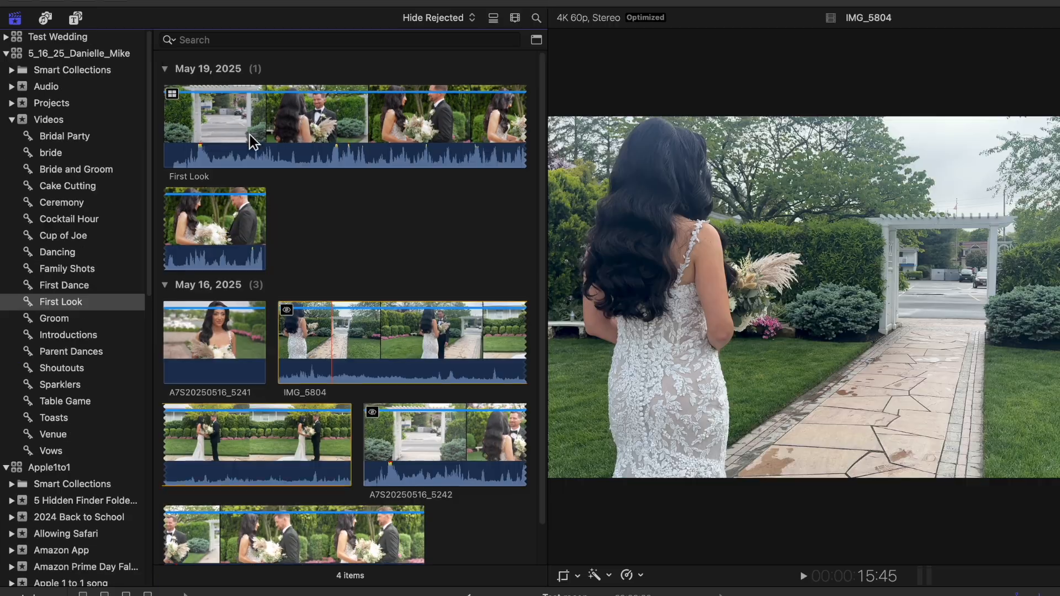
left_click(202, 146)
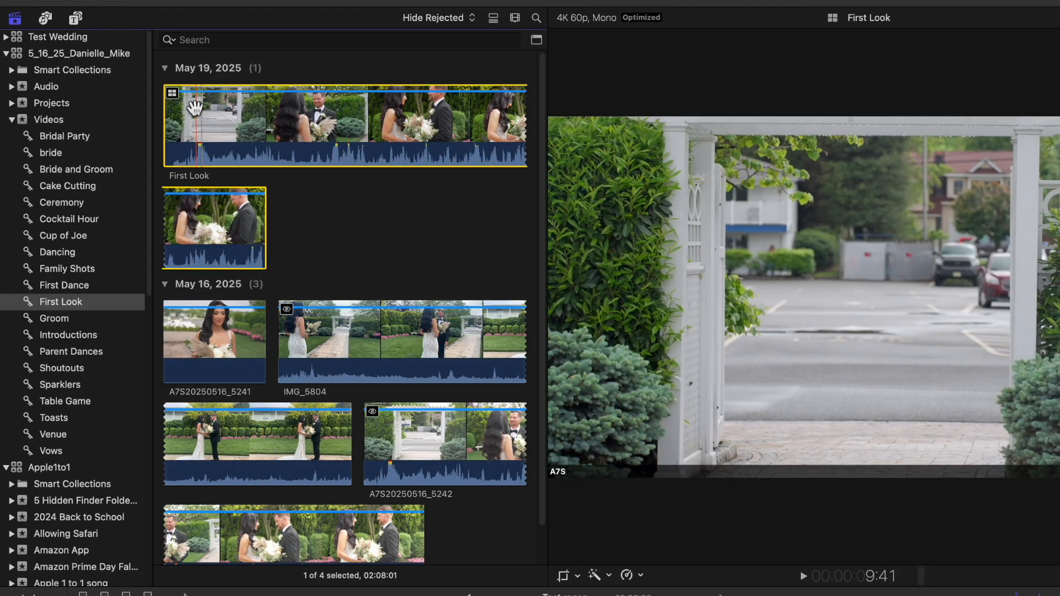
scroll(315, 431, "down", 2)
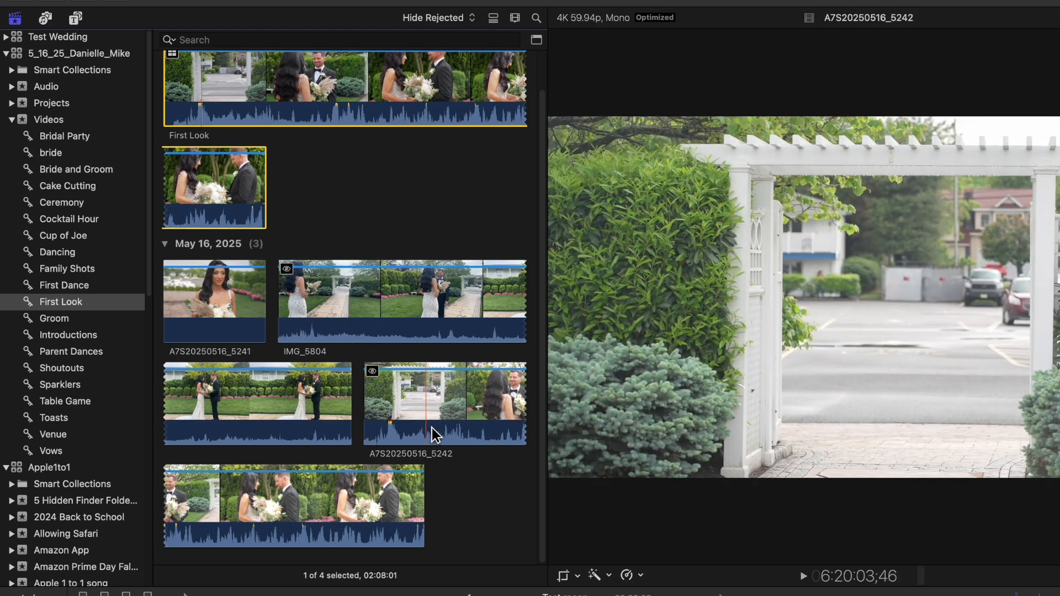
mouse_move(325, 505)
left_mouse_down()
mouse_move(347, 506)
mouse_move(335, 507)
left_mouse_up()
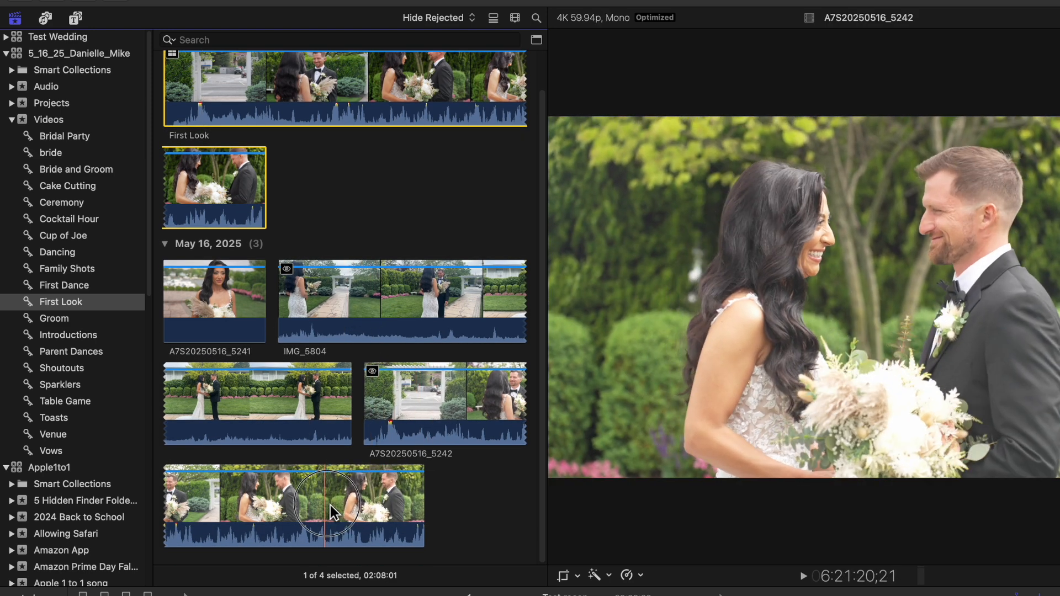
left_click_drag(199, 358, 69, 445)
key("super+equal")
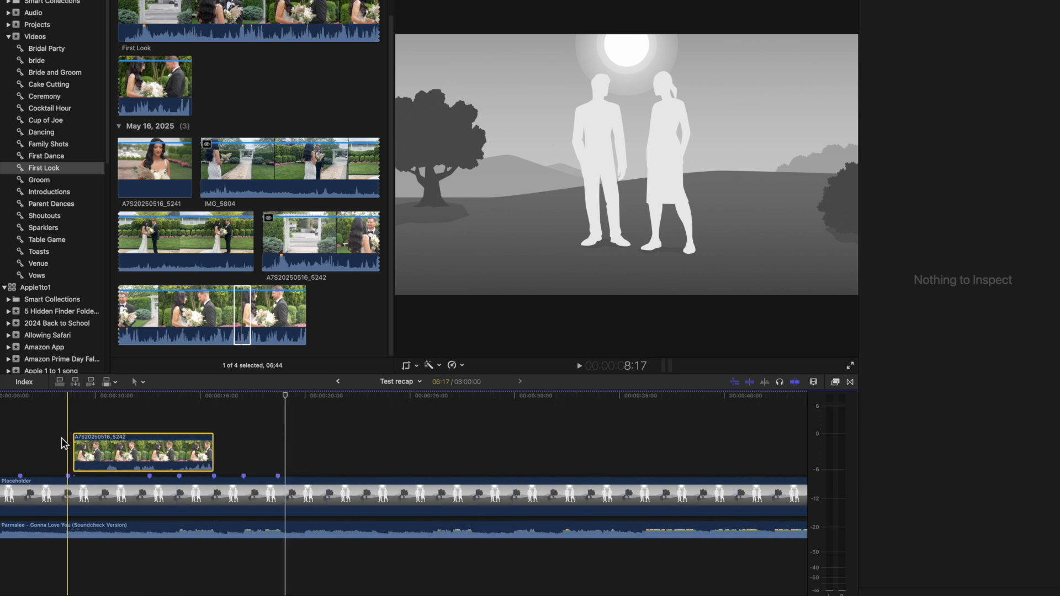
Step: Trim the end of the connected A7S20250516_5242 clip to the next beat marker at 12:14 and play back the edit
left_click_drag(211, 449, 147, 452)
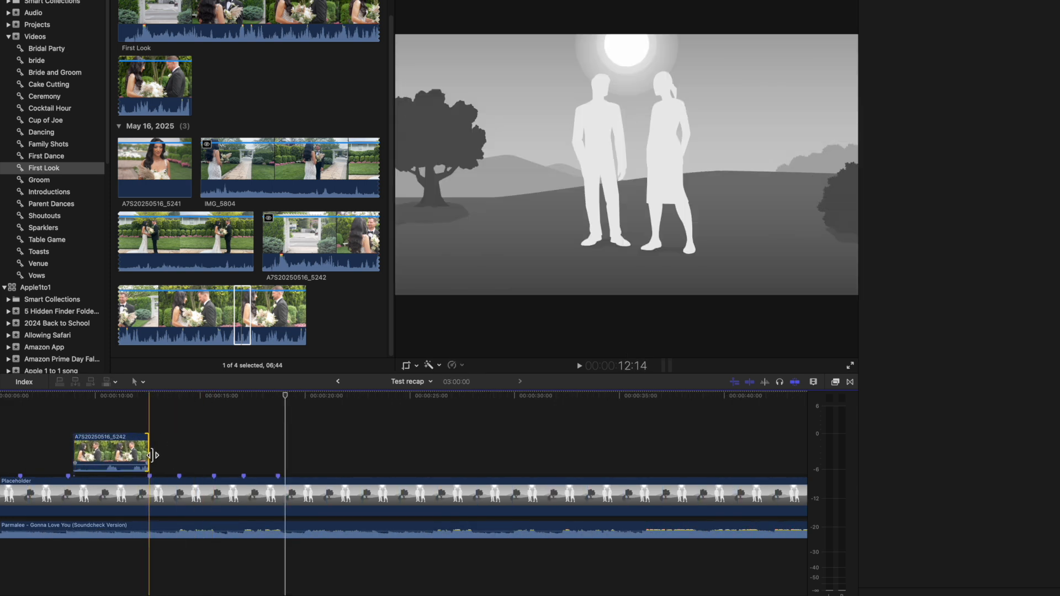
key("space")
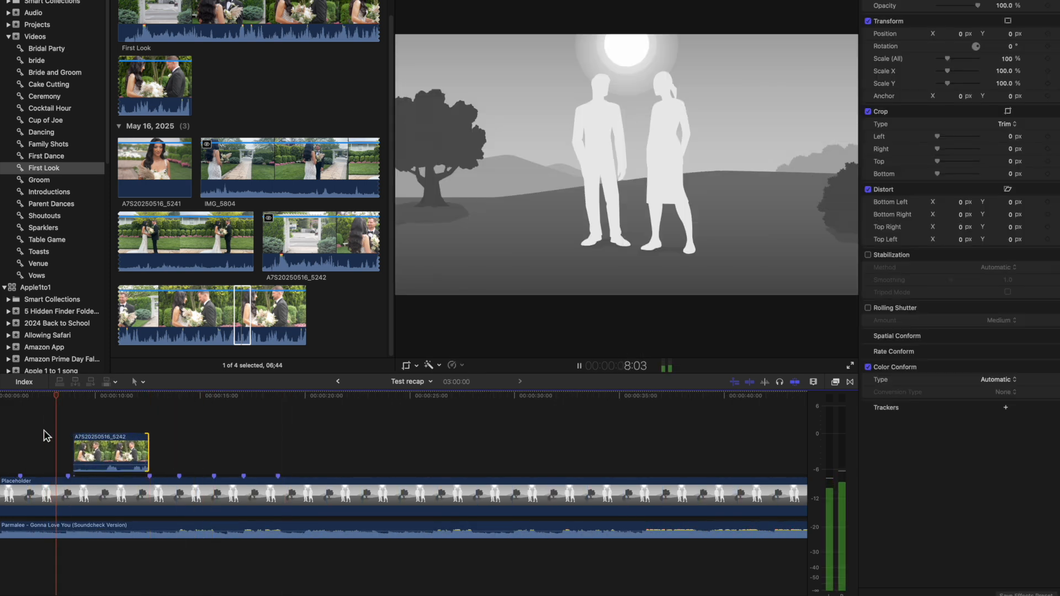
key("space")
Step: Browse the First Look and Bride and Groom collections and select a range of about 01;099 in clip A7S20250516_5391
key("shift+z")
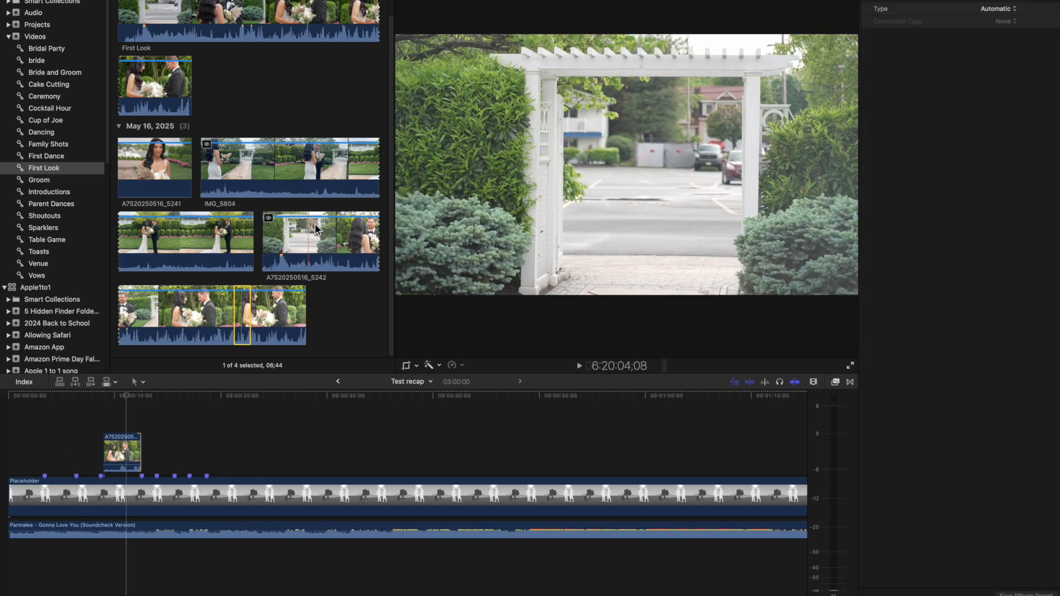
left_click_drag(138, 312, 167, 312)
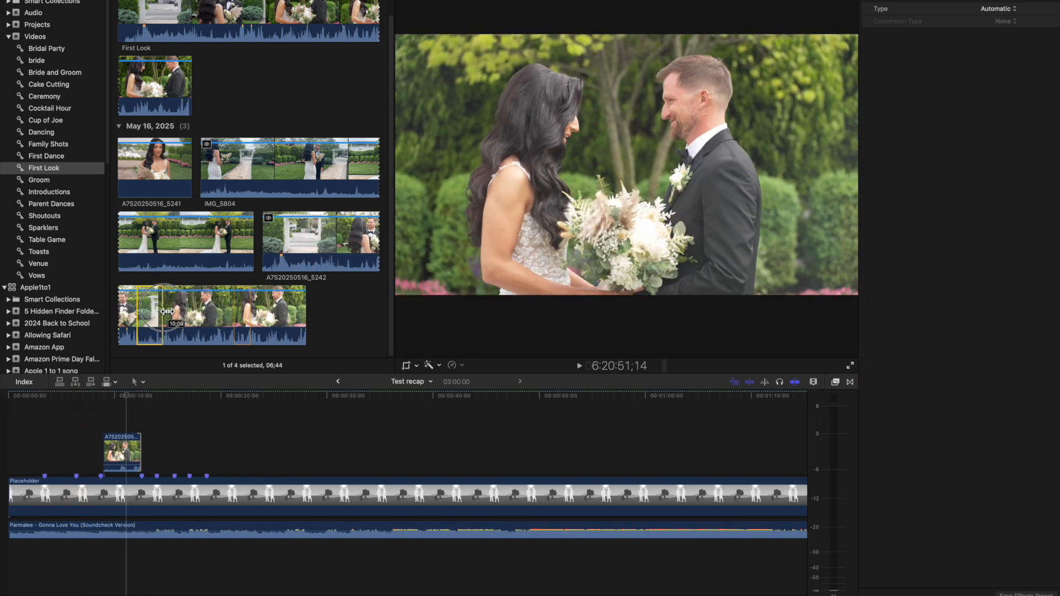
left_click(54, 72)
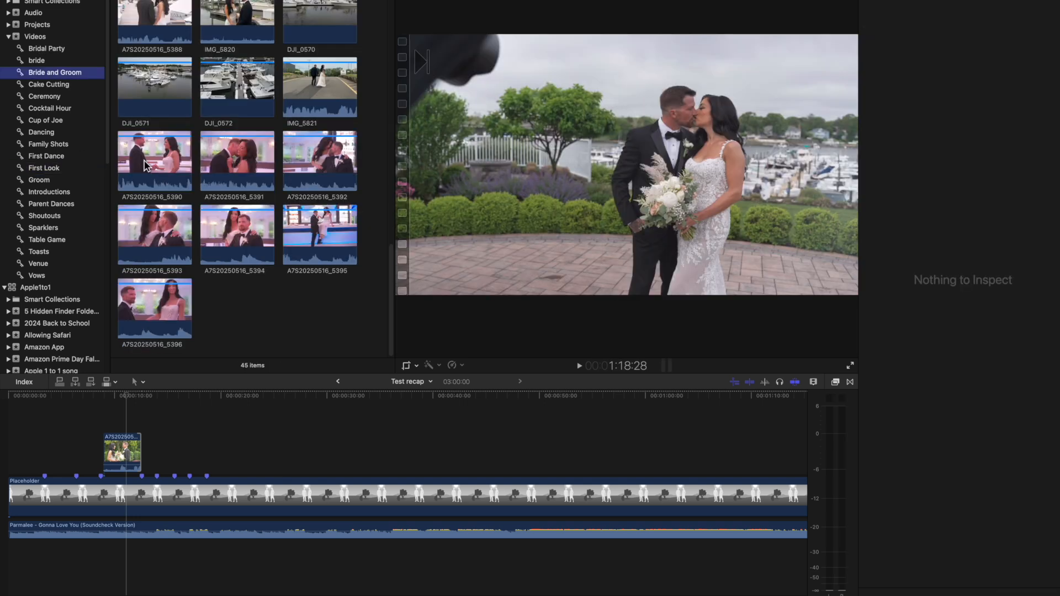
mouse_move(141, 164)
left_mouse_down()
mouse_move(157, 164)
mouse_move(151, 442)
mouse_move(158, 161)
left_mouse_up()
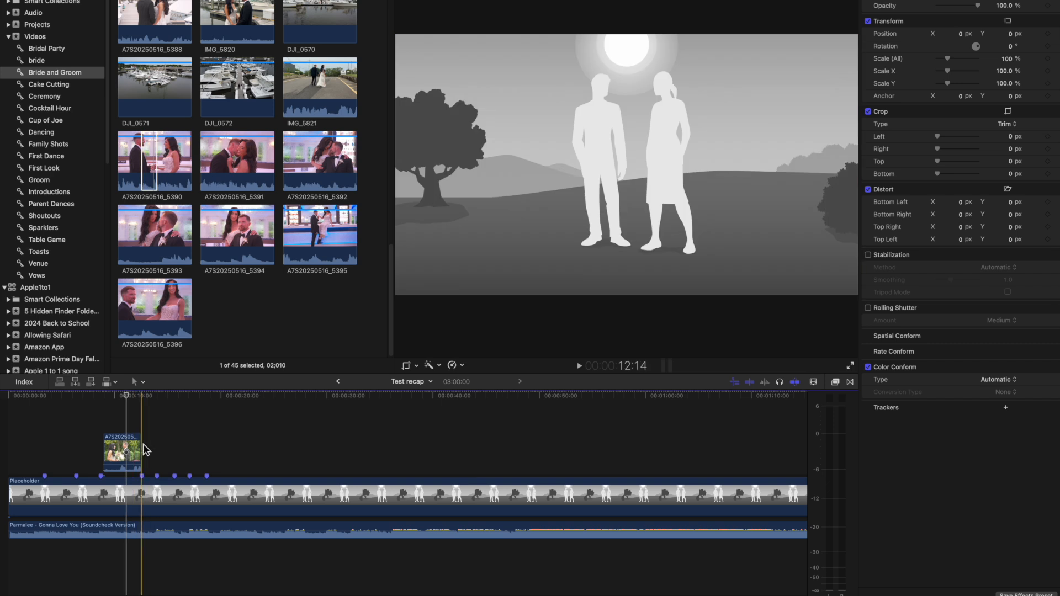
left_click(151, 162)
mouse_move(236, 166)
left_mouse_down()
mouse_move(246, 166)
mouse_move(231, 162)
left_mouse_up()
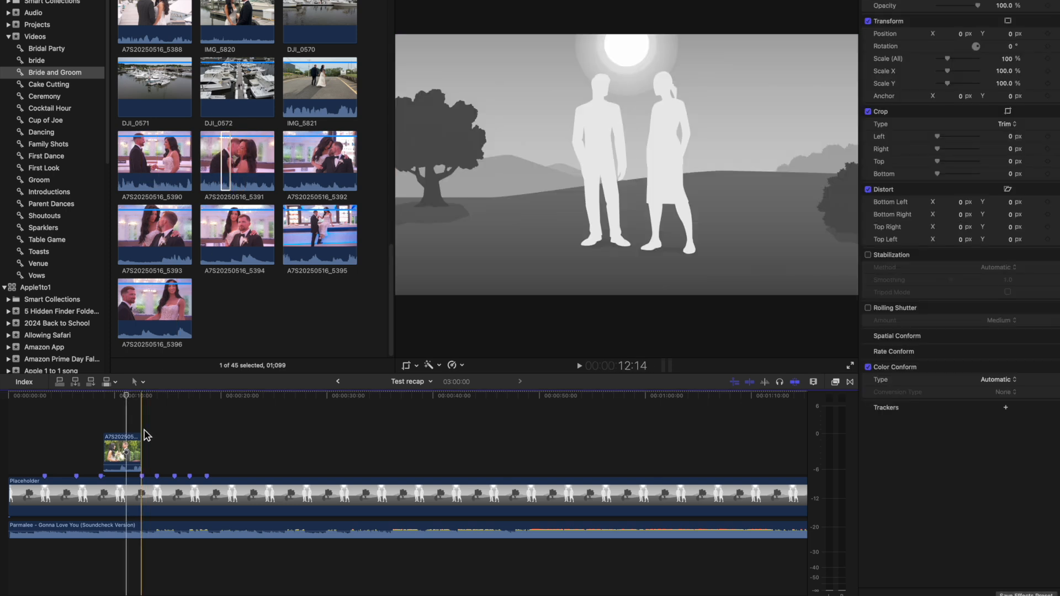
Step: Try connecting the A7S20250516_5391 range with its audio at the 12:14 marker, and delete it from the timeline
key("q")
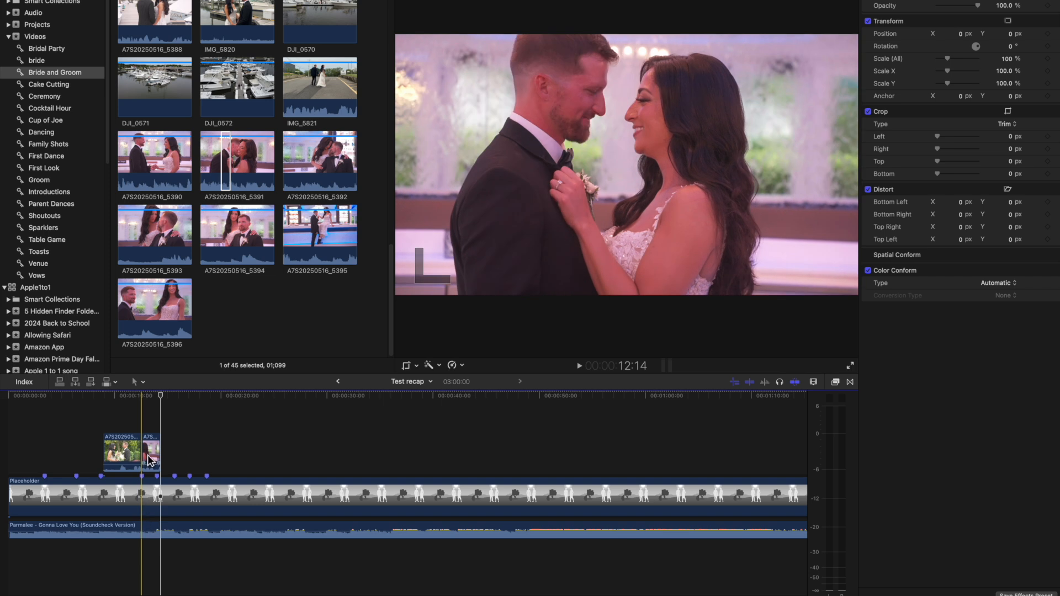
key("super+equal")
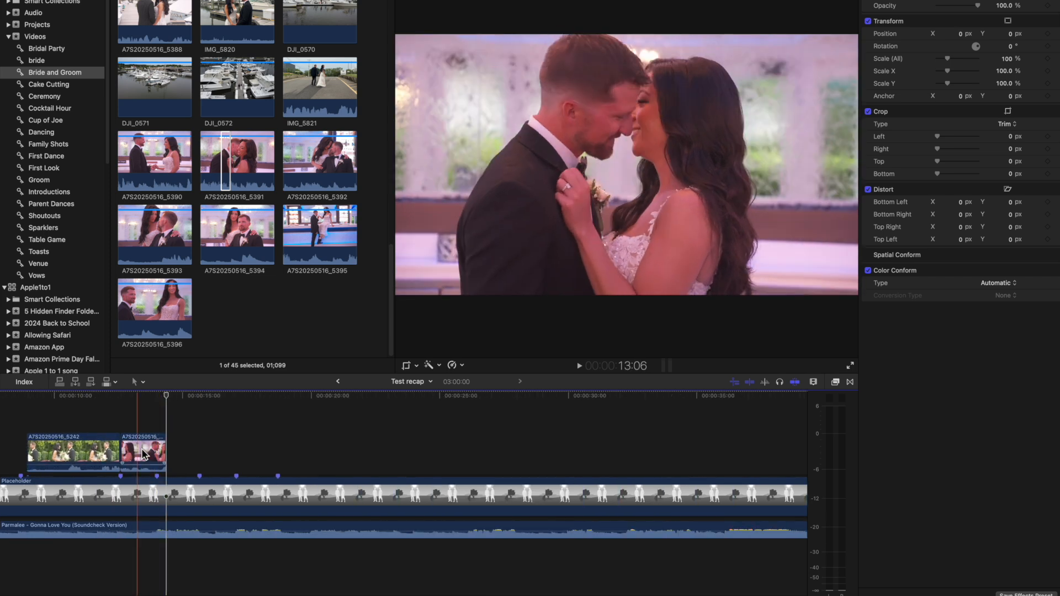
left_click(149, 456)
key("Delete")
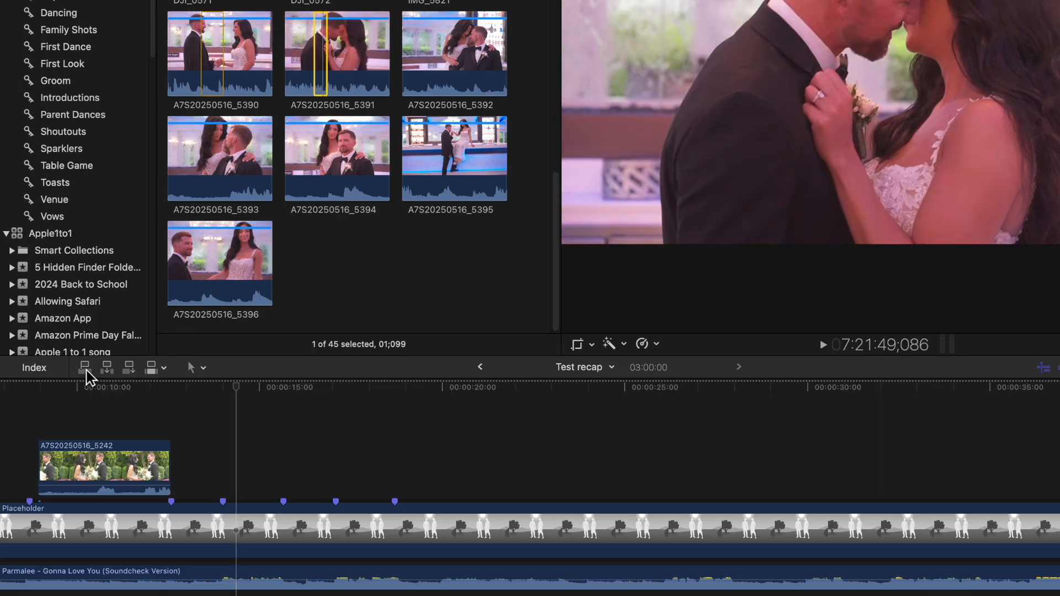
Step: View the source media options, try overwriting the Placeholder with the A7S20250516_5391 range at 12:14, and undo the overwrite
left_click(164, 368)
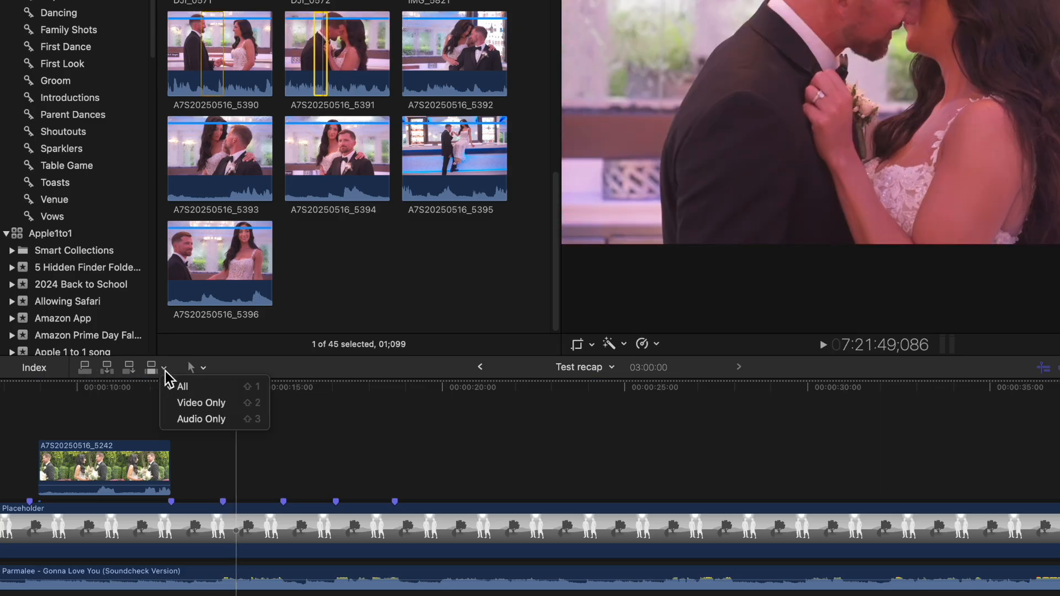
left_click(166, 371)
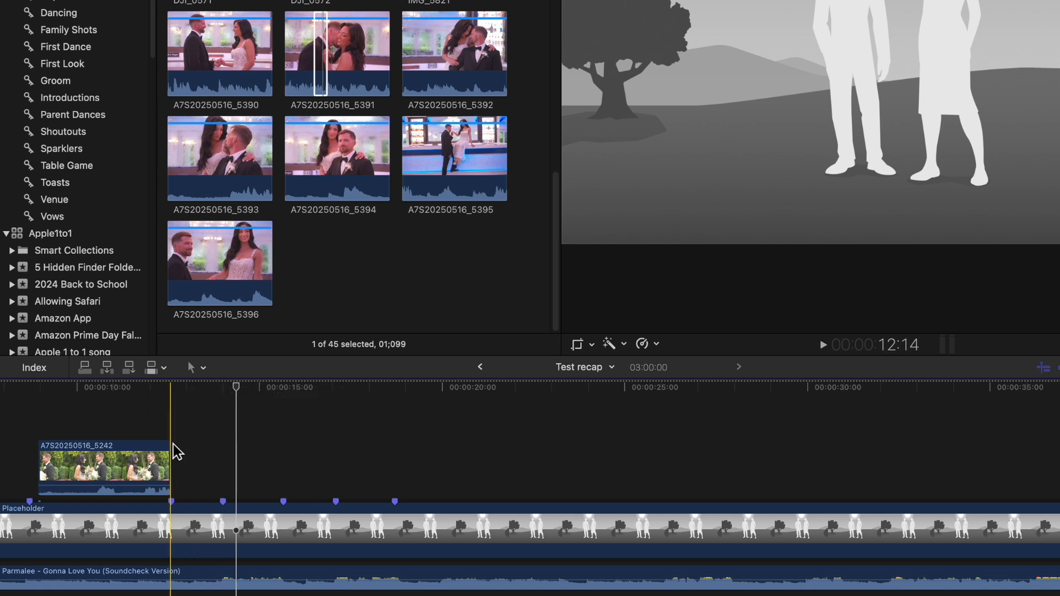
key("d")
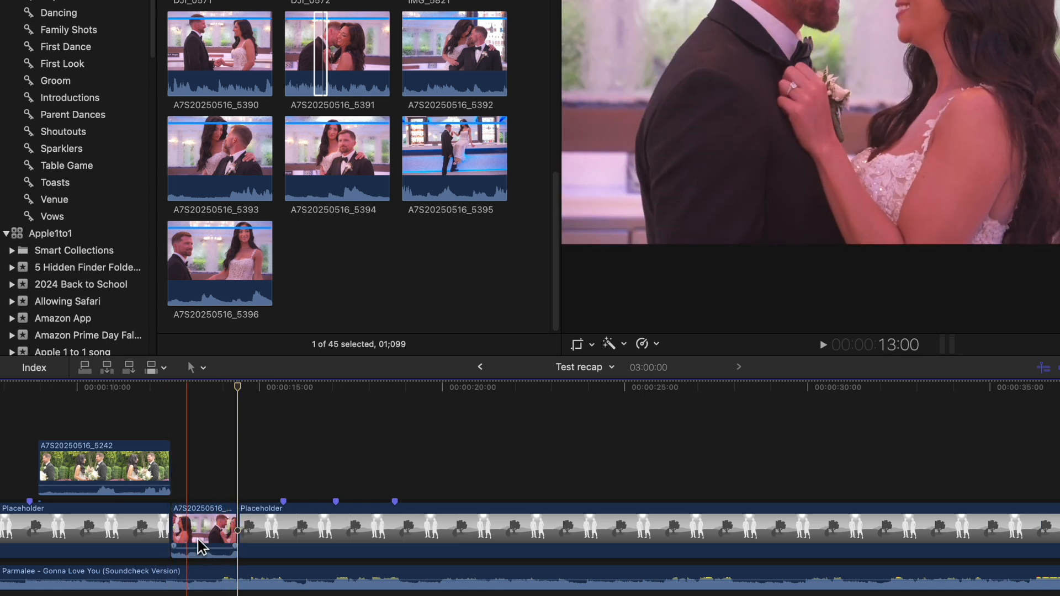
key("super+z")
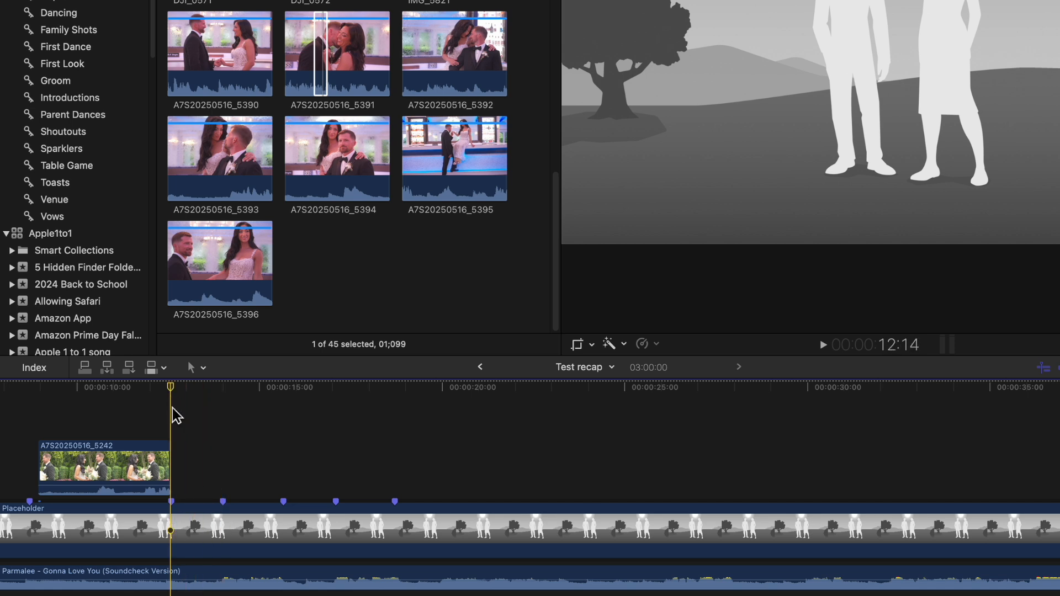
Step: Try connecting the A7S20250516_5391 range as video only at the 12:14 marker, and delete the connected clip
left_click(315, 80)
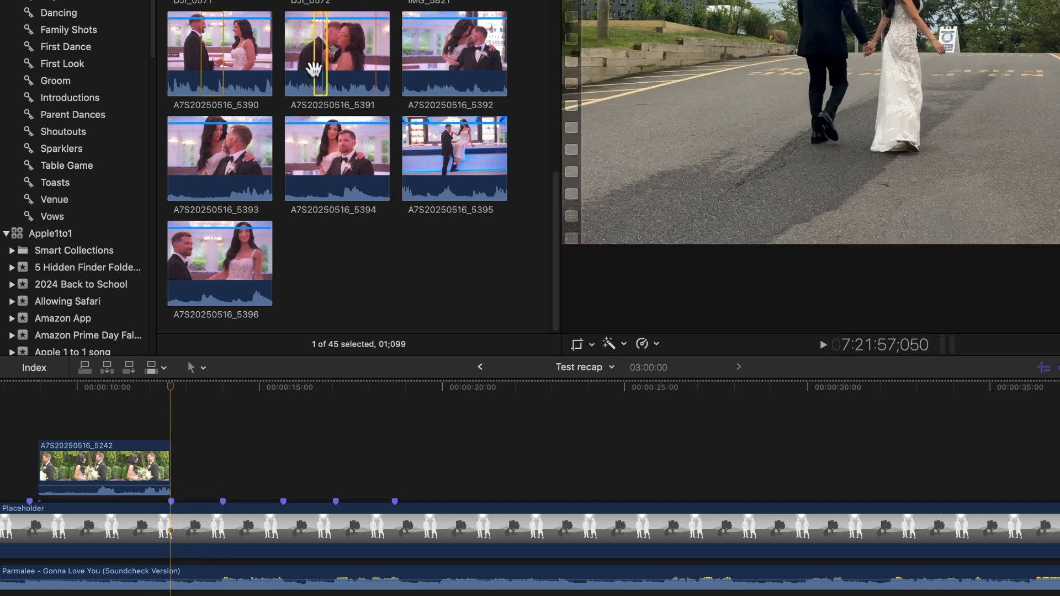
left_click(164, 368)
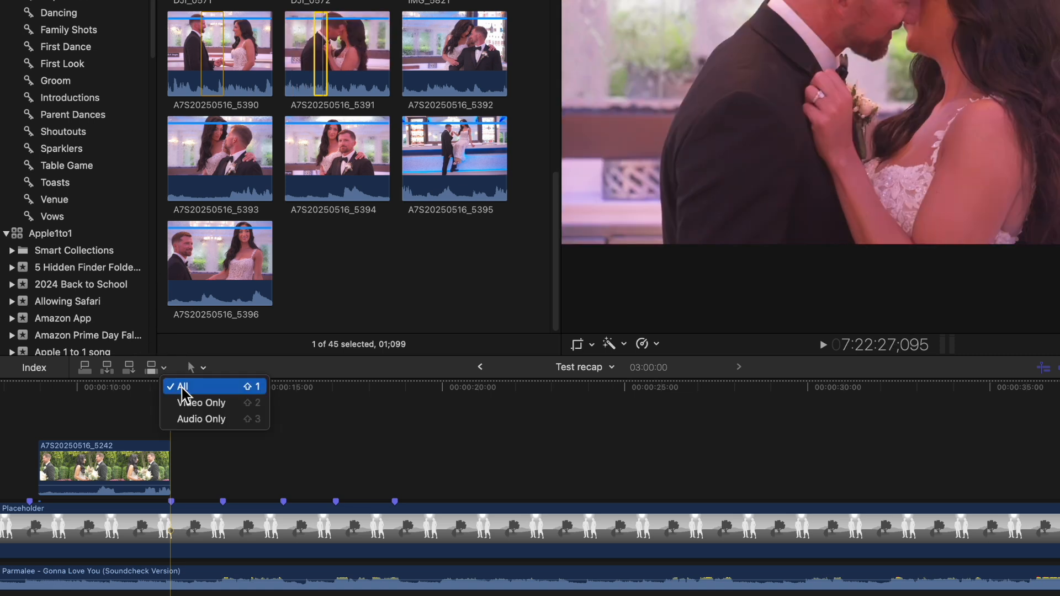
left_click(191, 403)
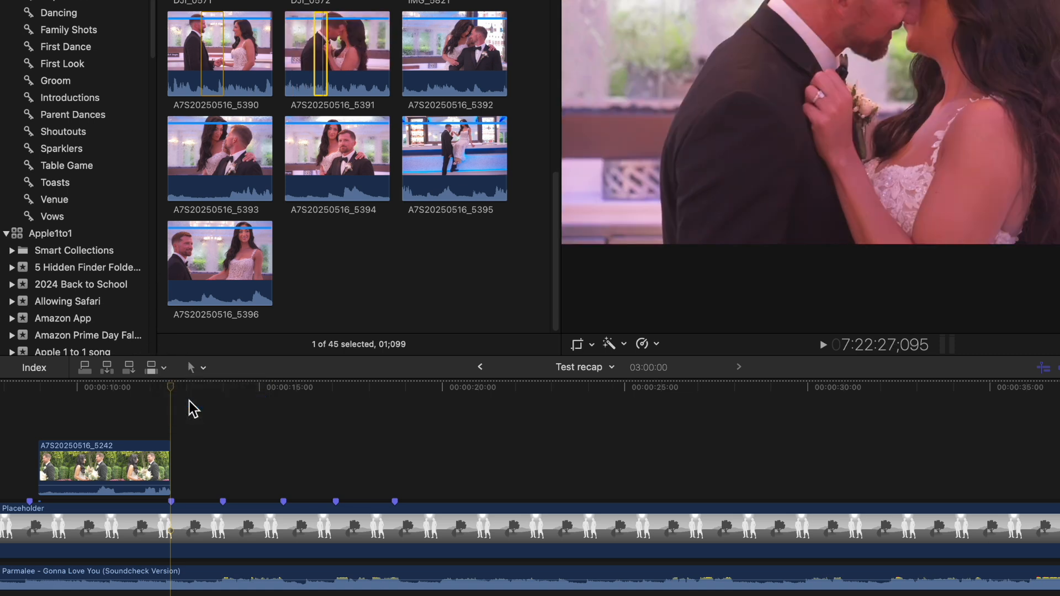
left_click_drag(341, 39, 182, 454)
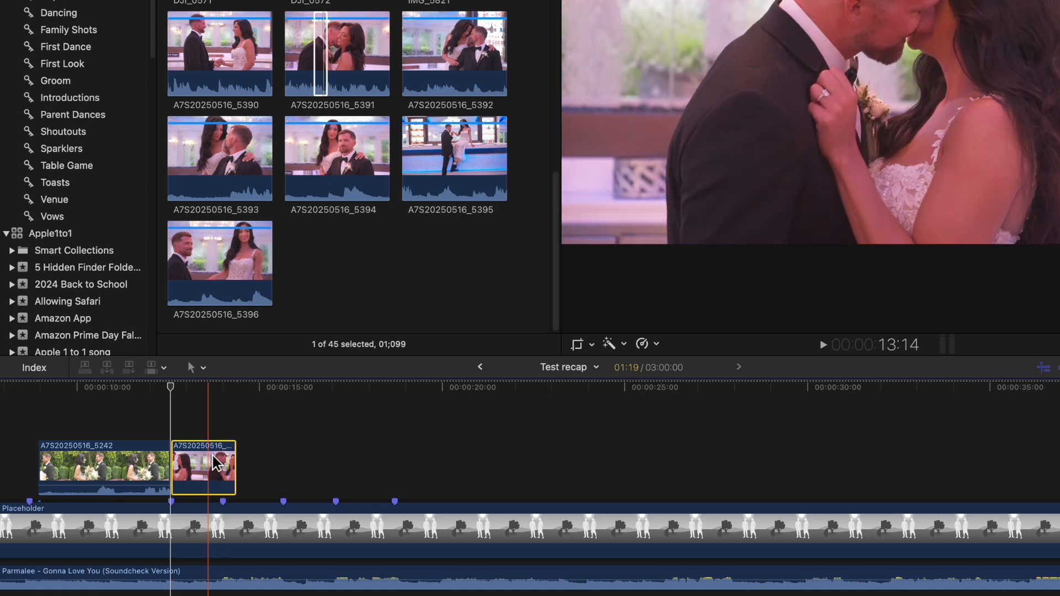
key("Delete")
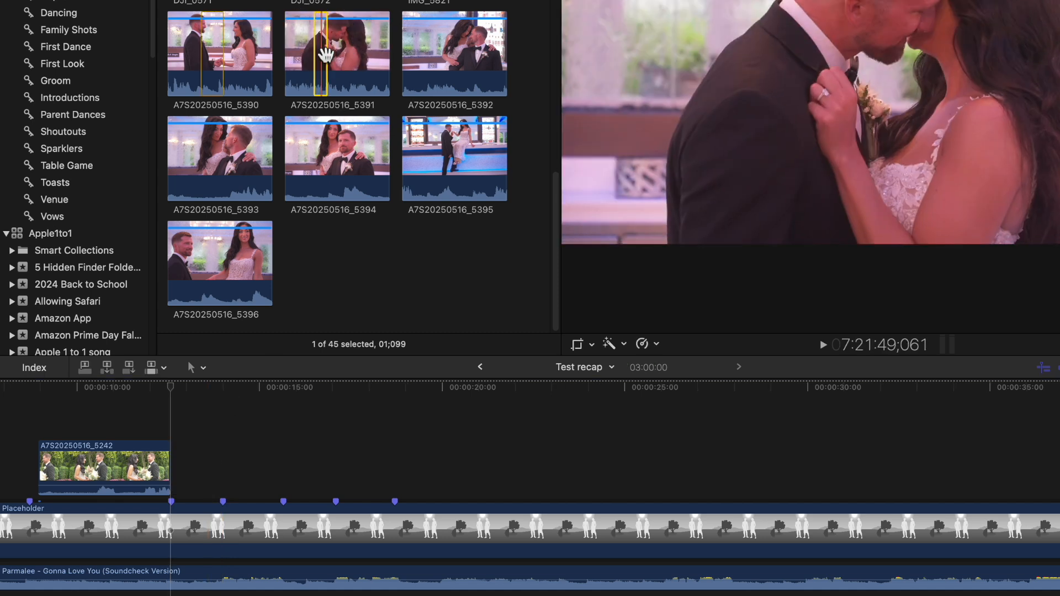
Step: Set the source media to Video Only and connect the A7S20250516_5391 range directly after the A7S20250516_5242 clip, at 12:14
left_click(164, 368)
left_click(184, 393)
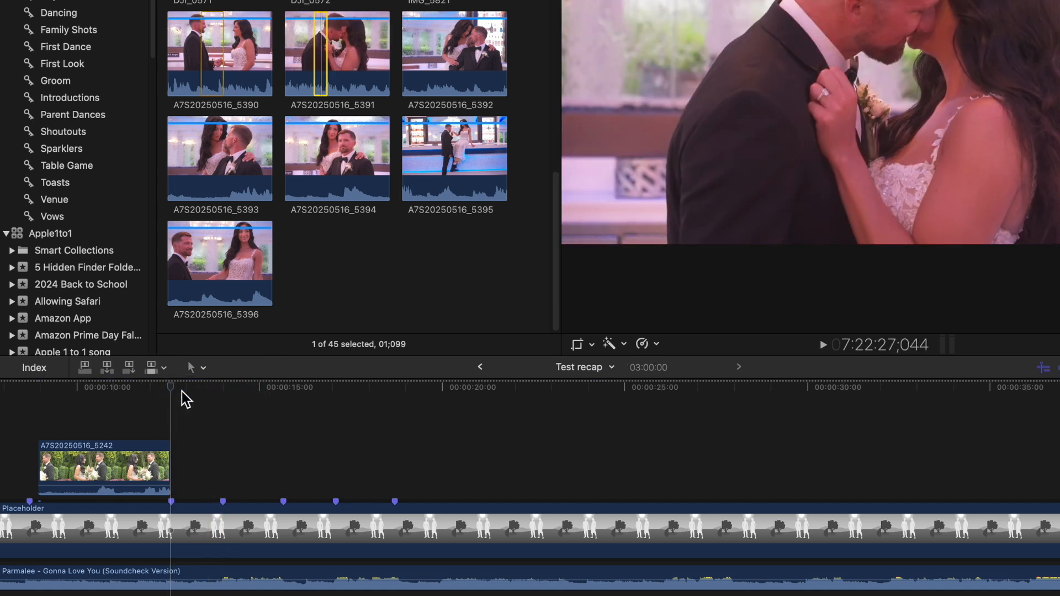
left_click(322, 53)
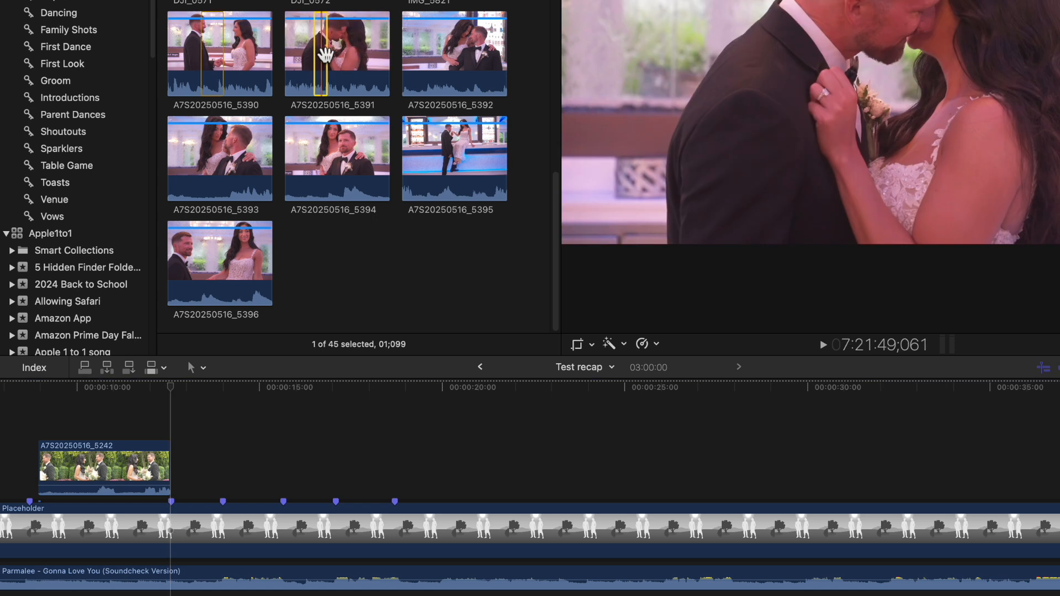
left_click(165, 367)
left_click(183, 404)
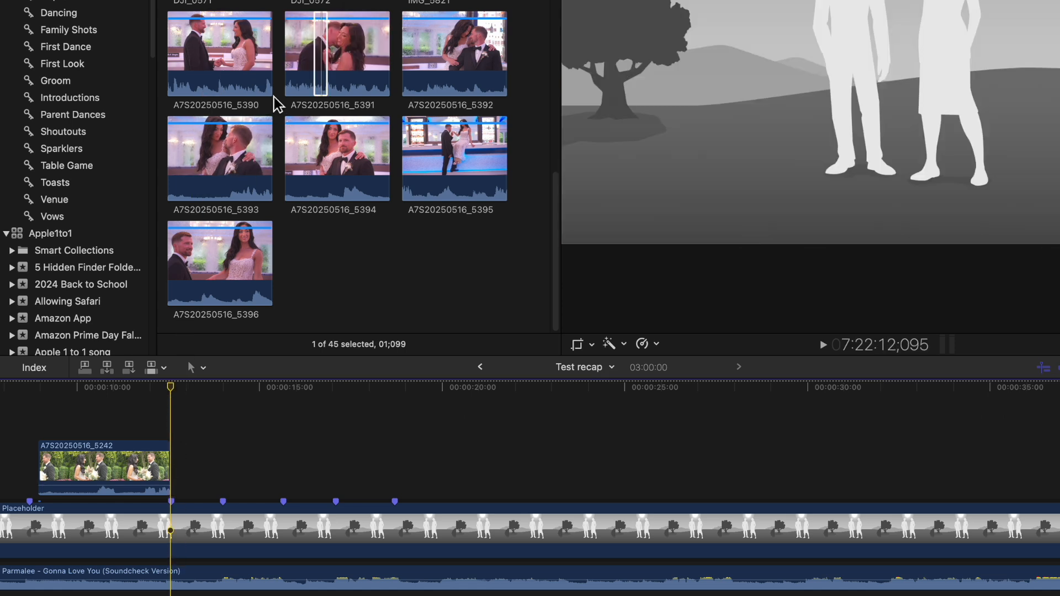
key("q")
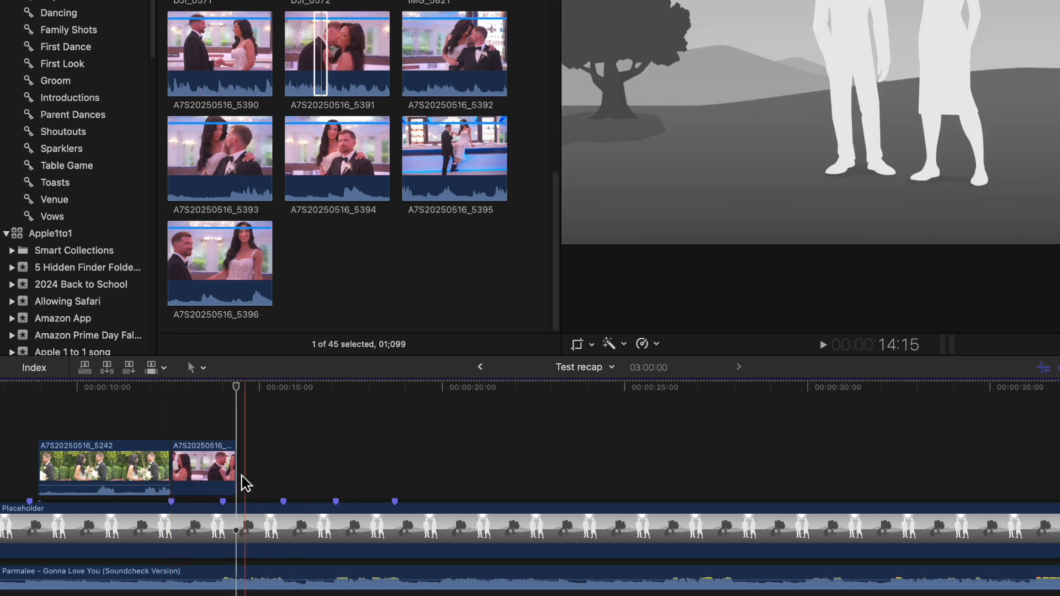
Step: Trim the end of the connected A7S20250516_5391 clip to the next beat marker, play back the cut and select the clip
left_click(237, 479)
left_click_drag(238, 479, 222, 479)
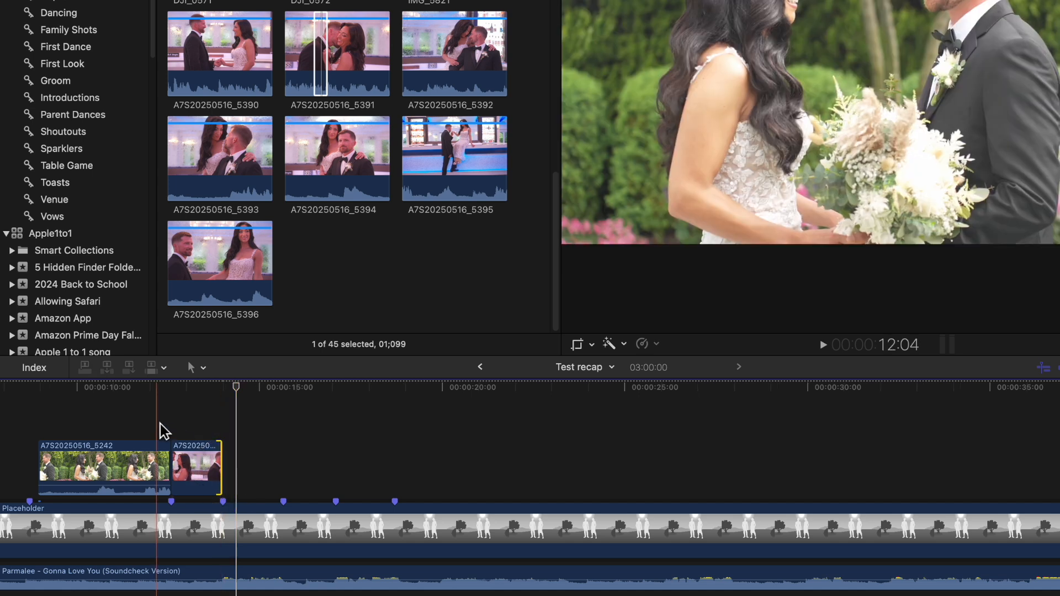
key("space")
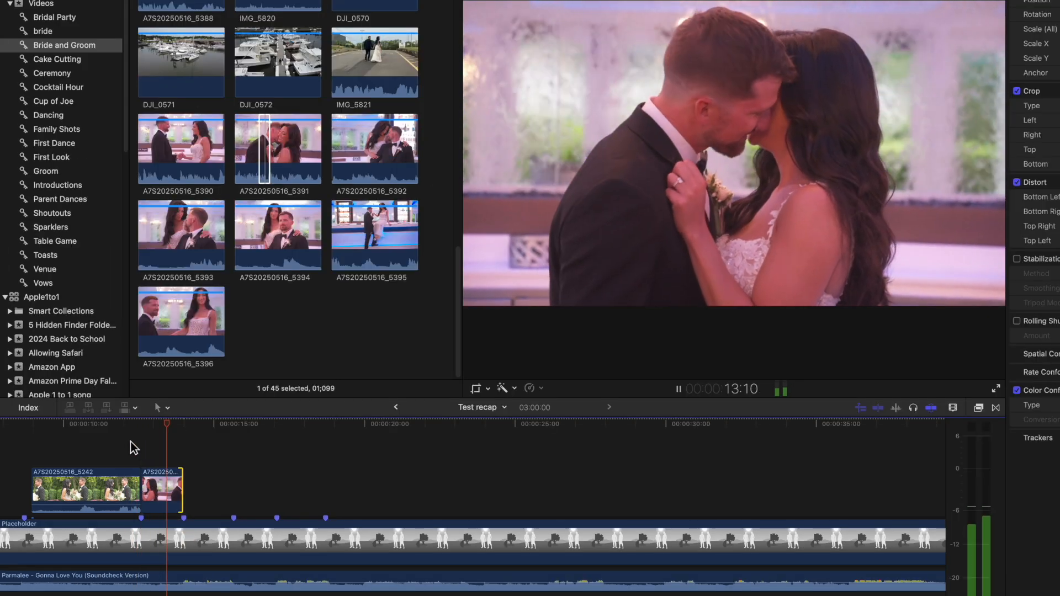
key("space")
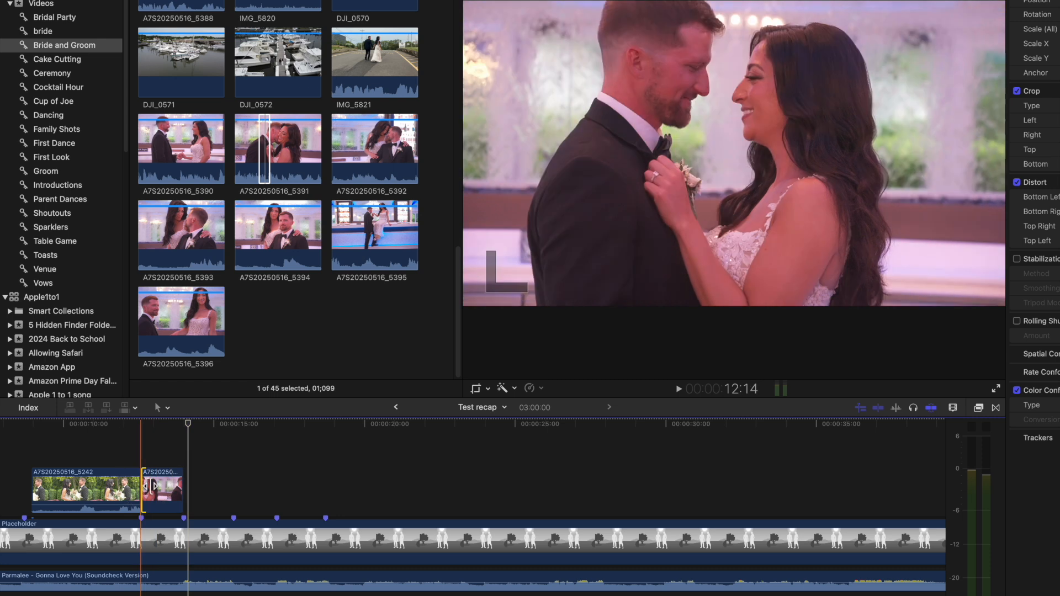
left_click(161, 488)
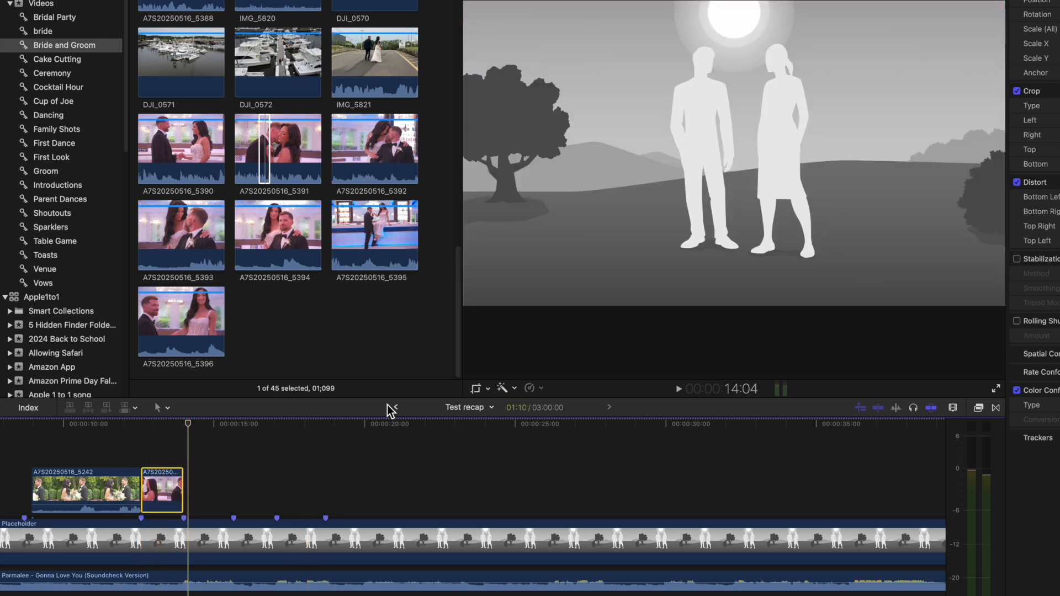
Step: Slow the connected A7S20250516_5391 clip to 25%, and trim its end to the third beat marker after its start
left_click(544, 391)
left_click(542, 389)
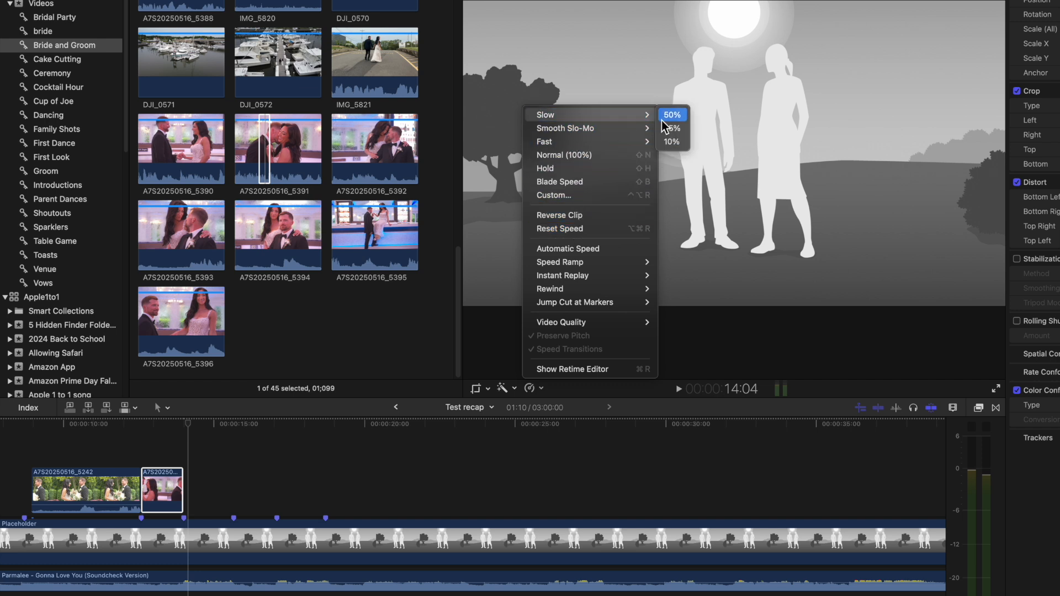
left_click(670, 132)
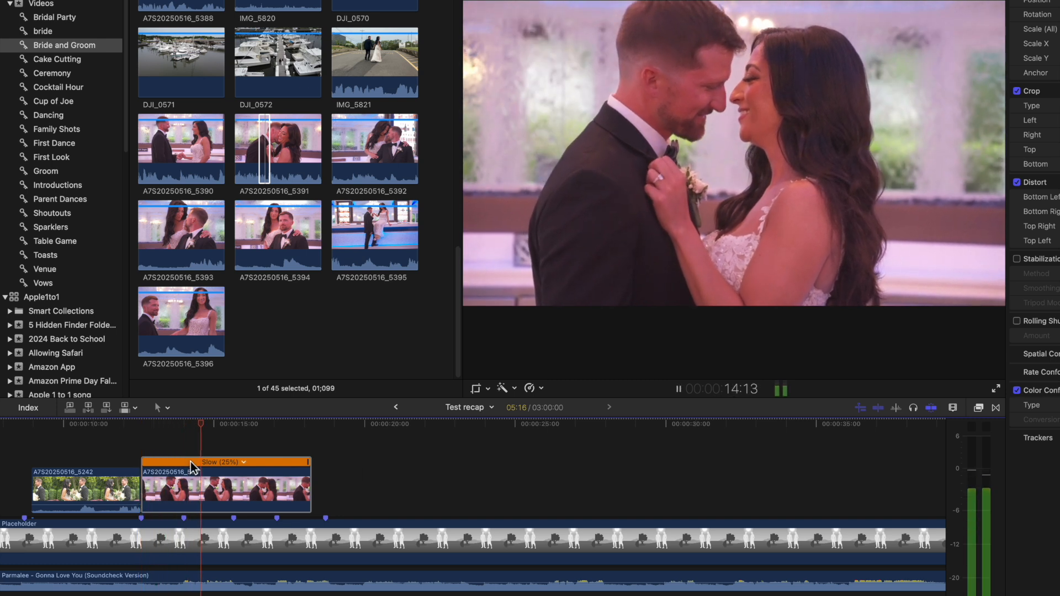
left_click_drag(316, 486, 280, 492)
key("space")
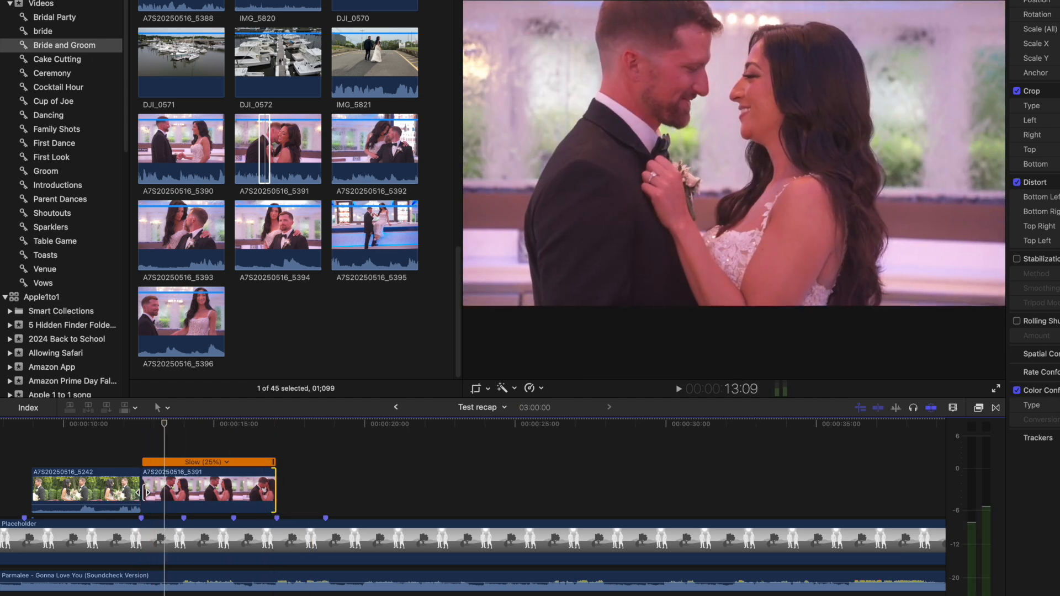
scroll(147, 492, "left", 10)
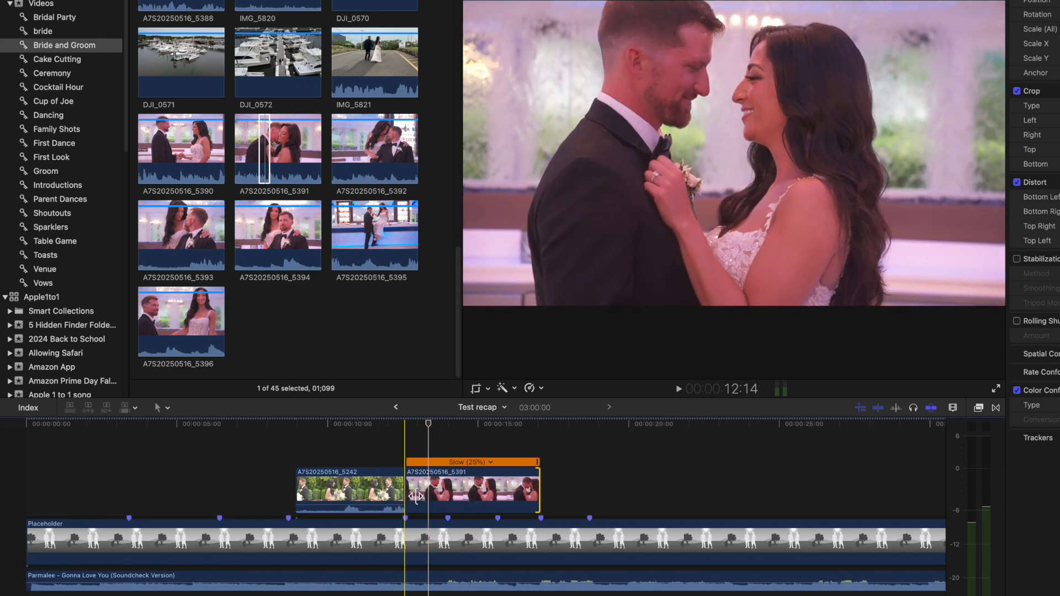
Step: Mark a range of about 17 seconds in the Vows clip A7S20250516_5243 and set the source media to Audio Only
left_click(217, 114)
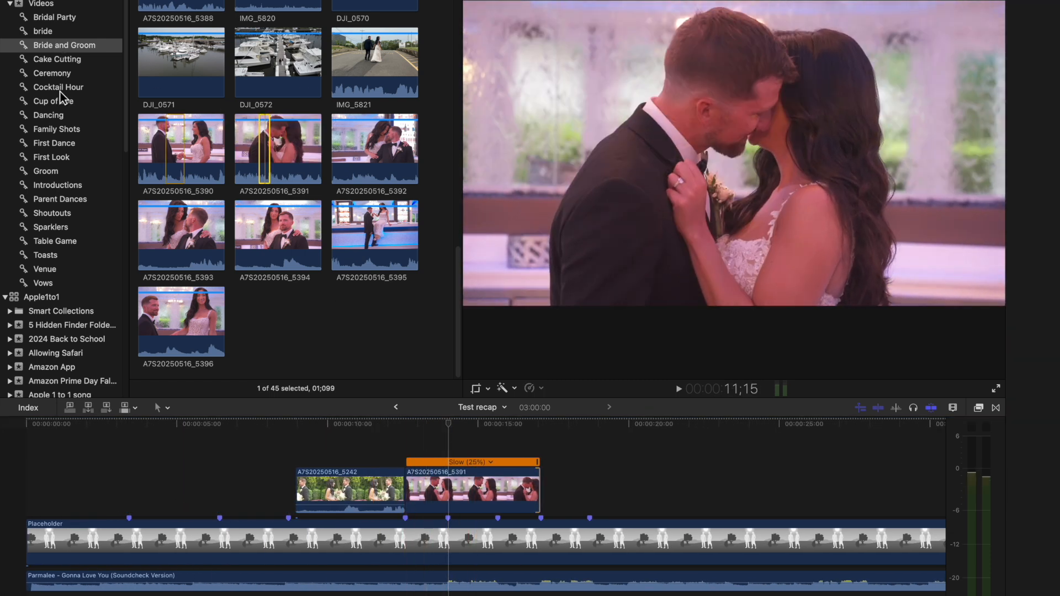
left_click(44, 284)
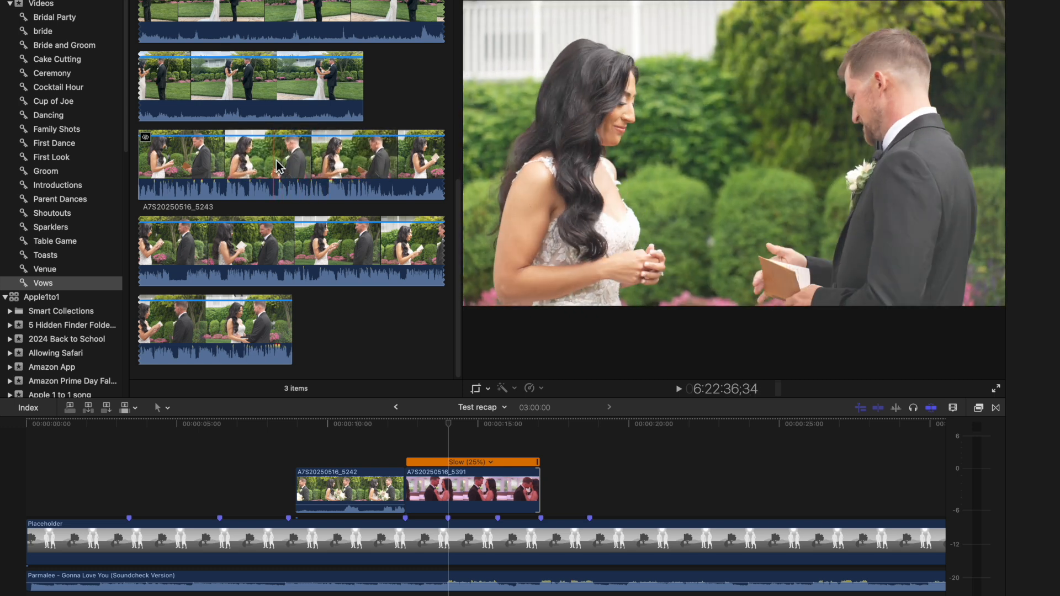
left_click_drag(279, 160, 325, 163)
left_click(447, 593)
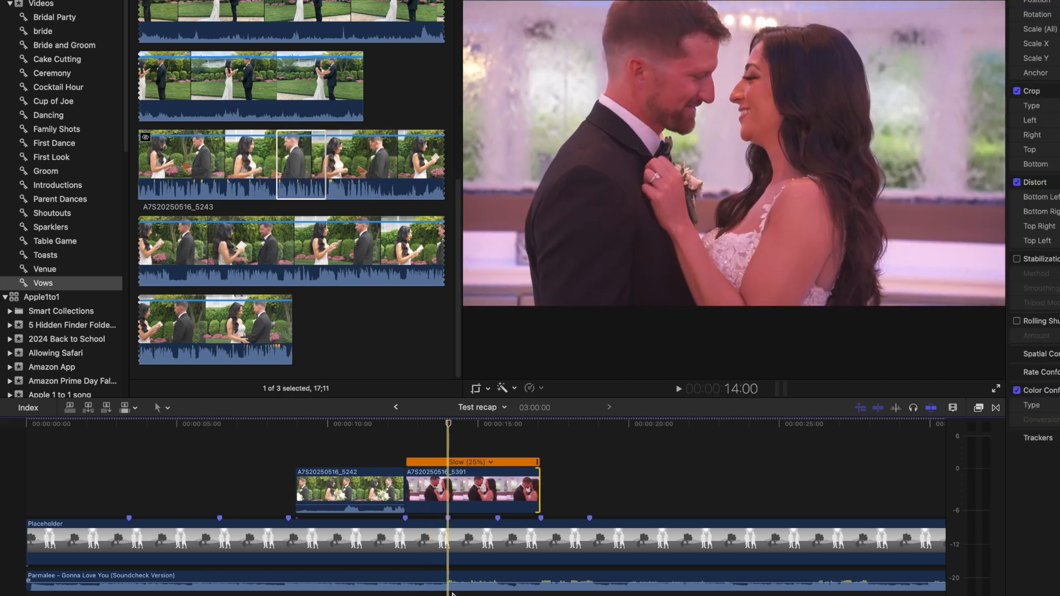
left_click(135, 408)
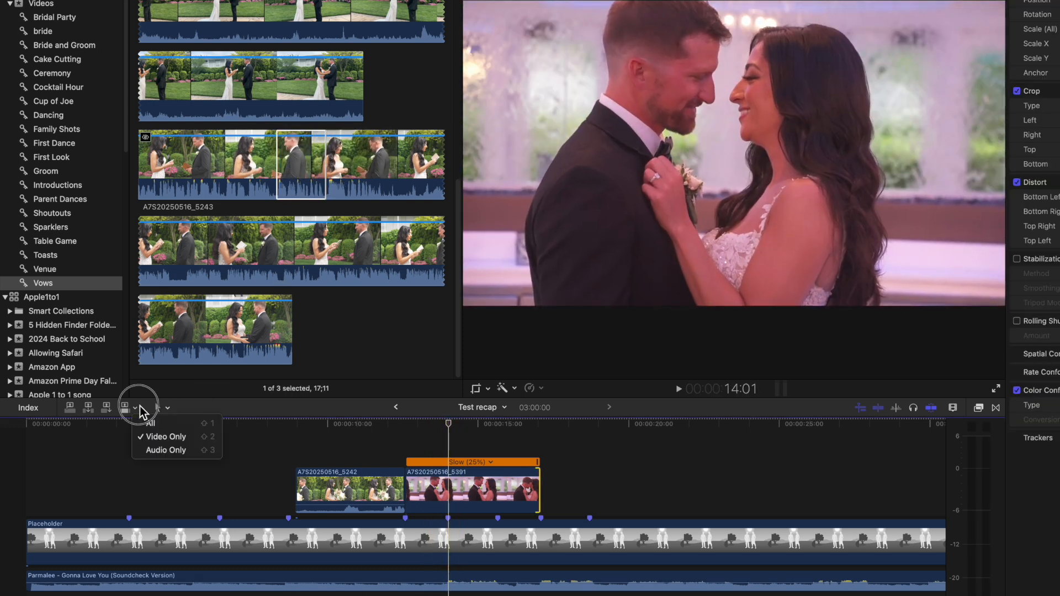
left_click(156, 451)
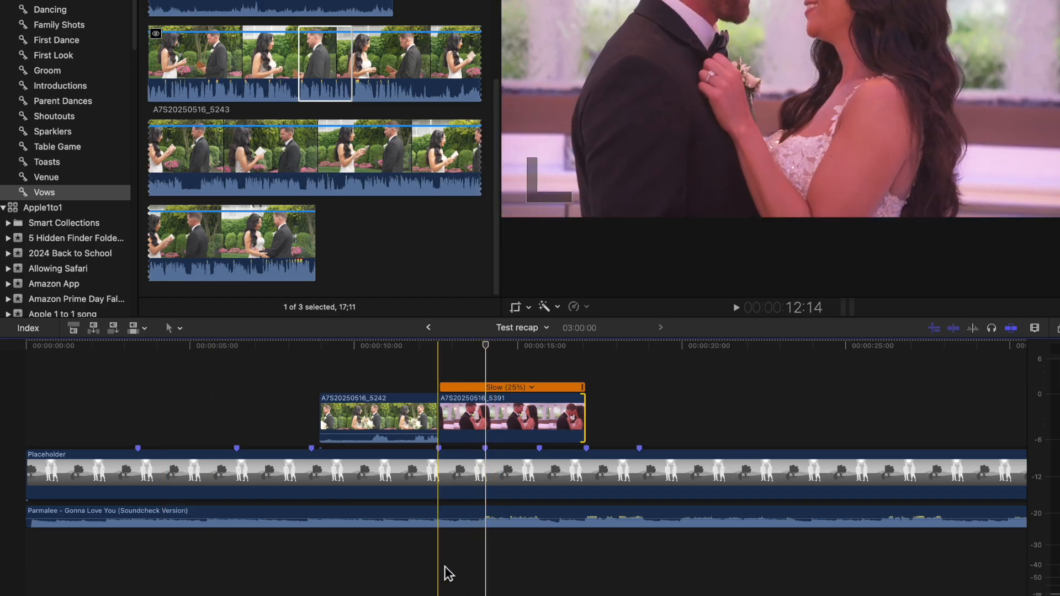
Step: Try connecting the A7S20250516_5243 audio-only range at the start of the A7S20250516_5391 clip, play it back and delete it
left_click_drag(484, 348, 593, 352)
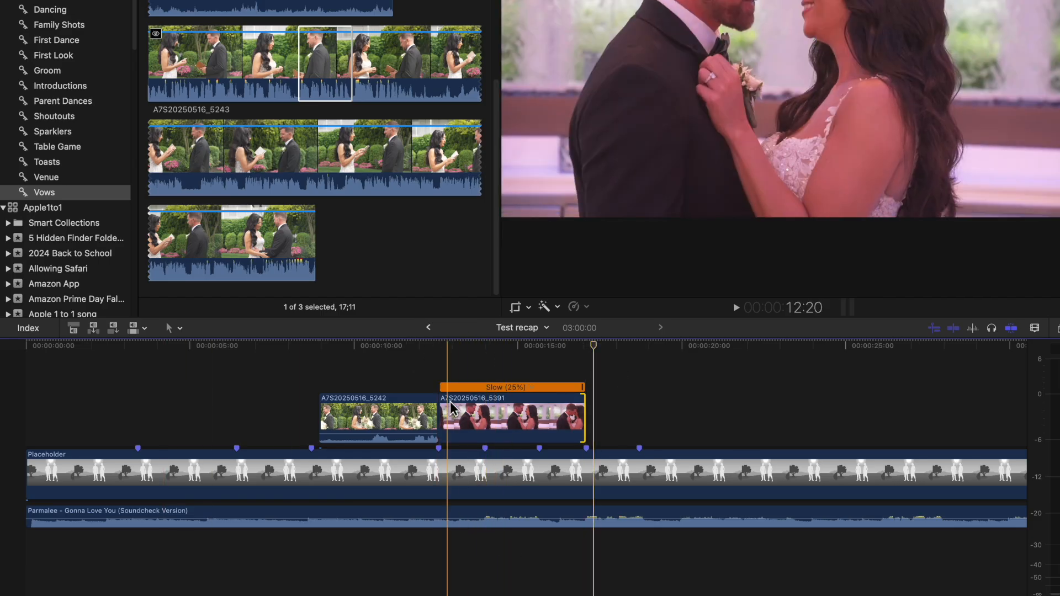
key("q")
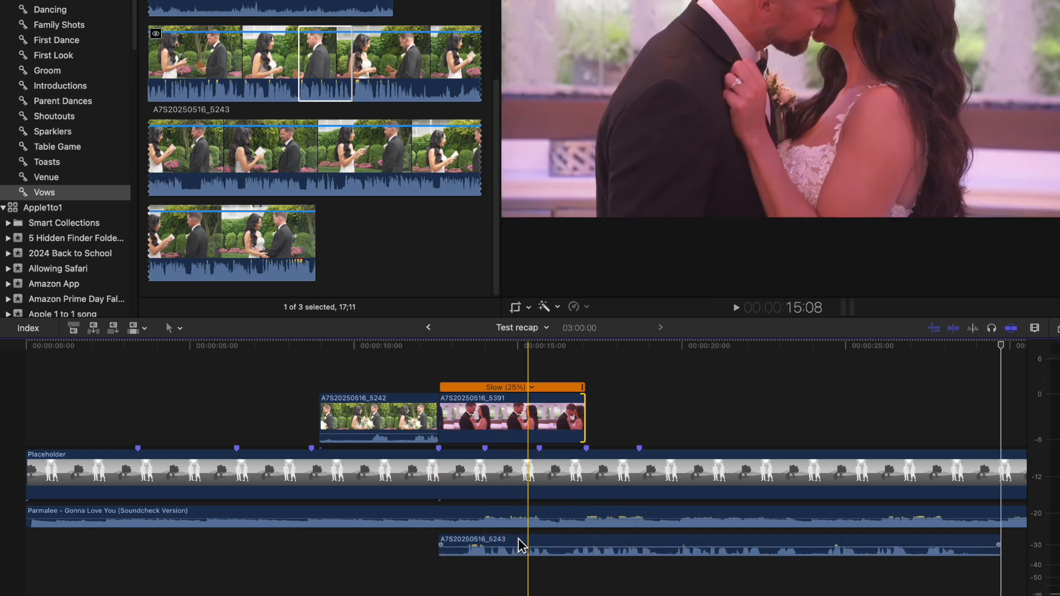
key("space")
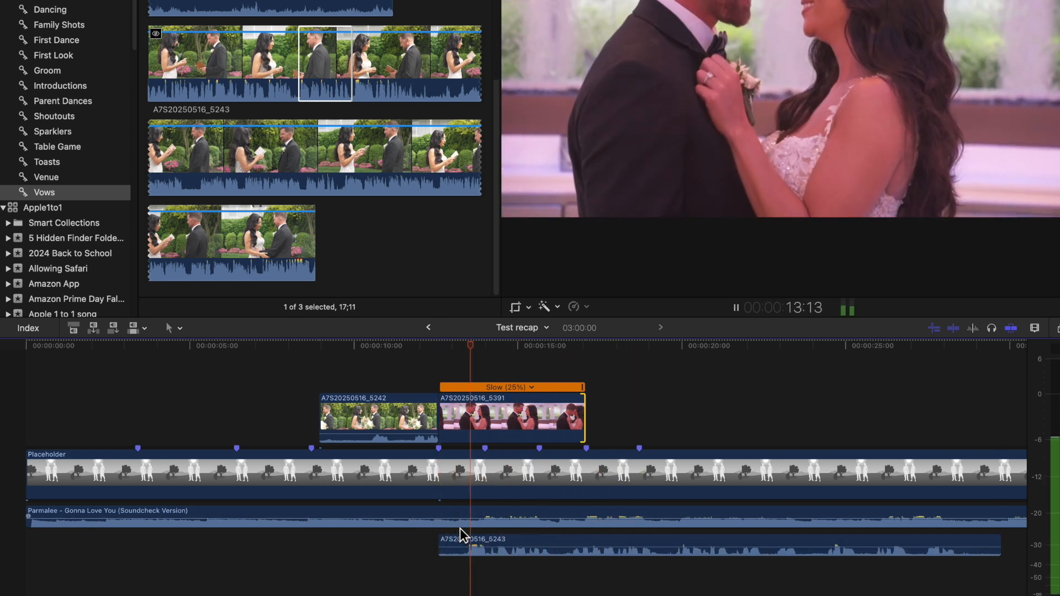
key("space")
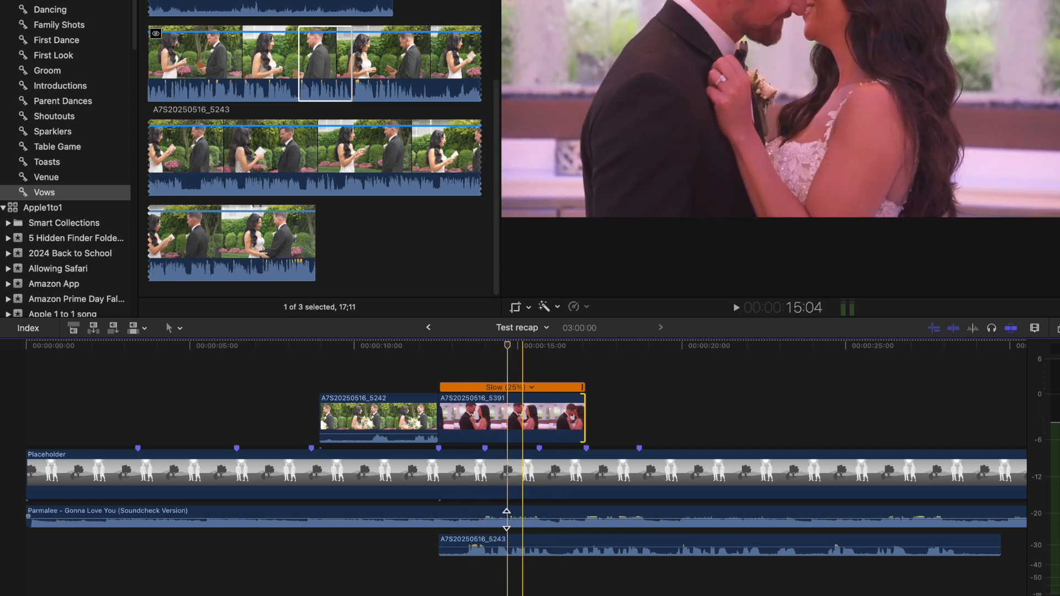
left_click(488, 543)
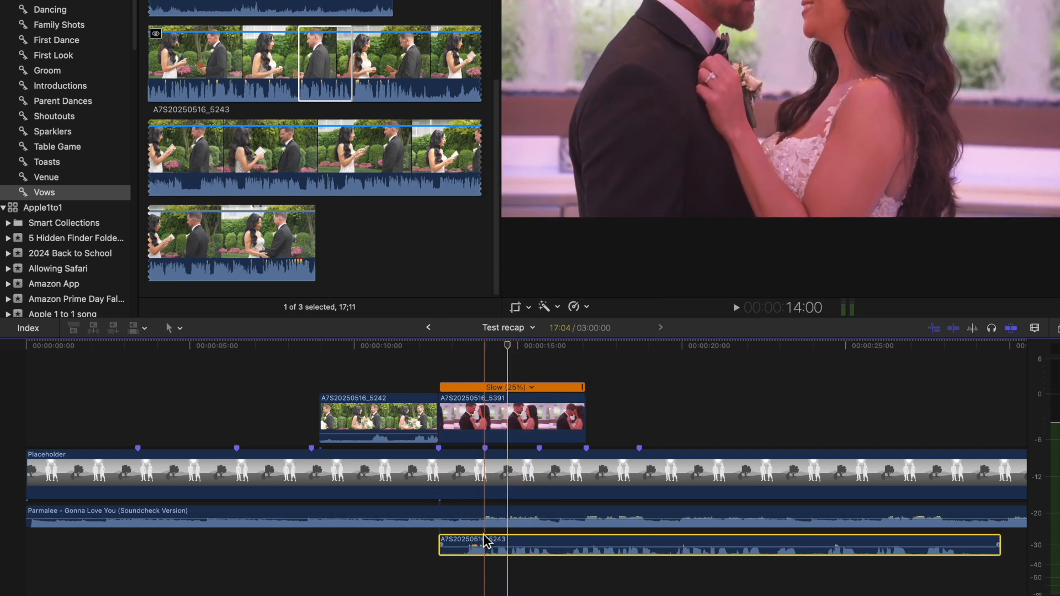
key("Delete")
key("super+minus")
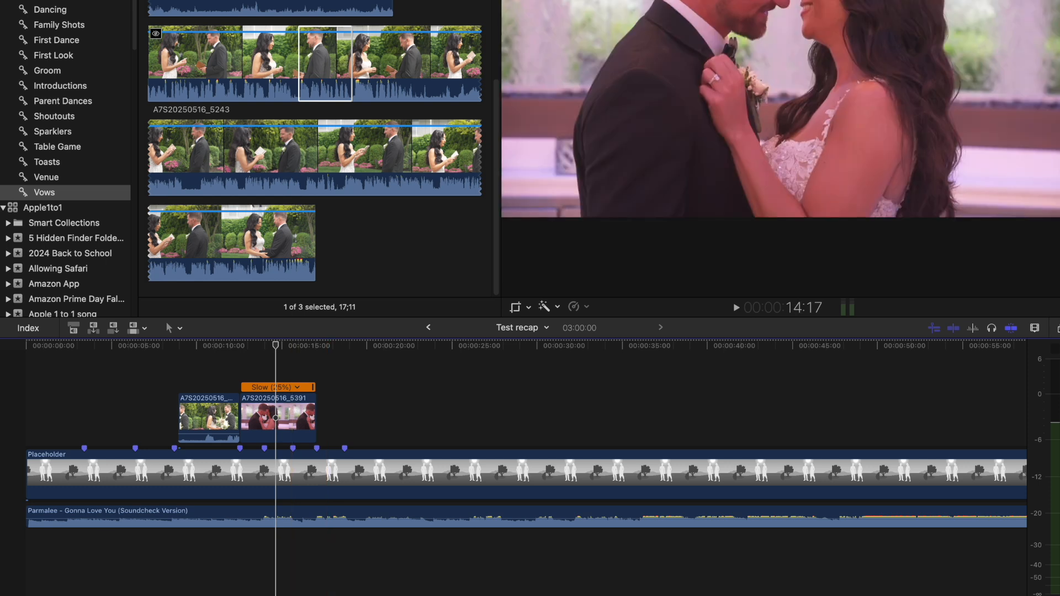
Step: Open the finished Next-Day Wedding Recap project and disable the Total Adjustment layer over the whole timeline
left_click(35, 74)
double_click(160, 61)
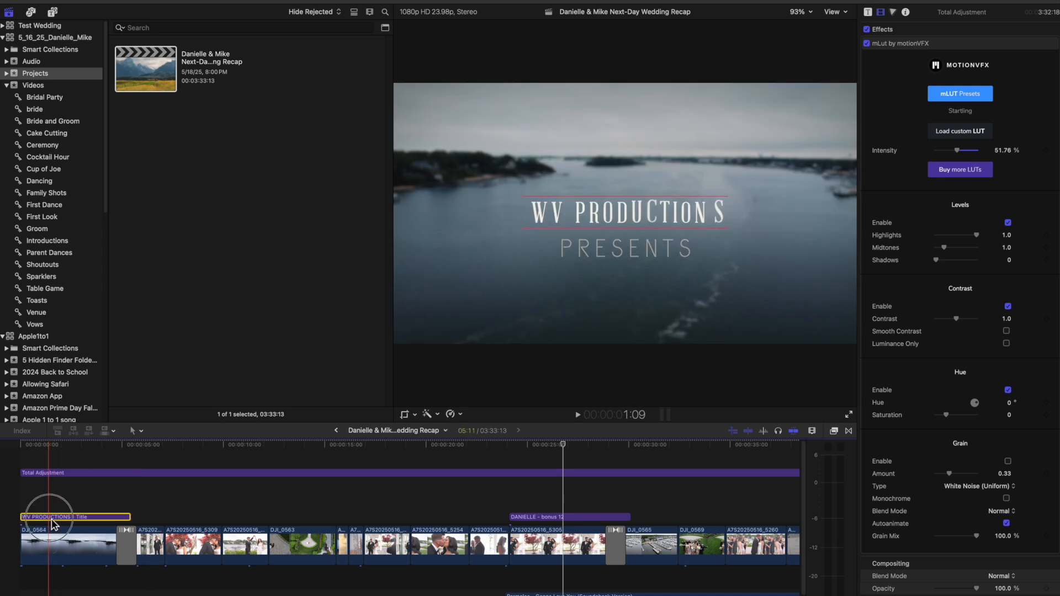
left_click(58, 476)
key("v")
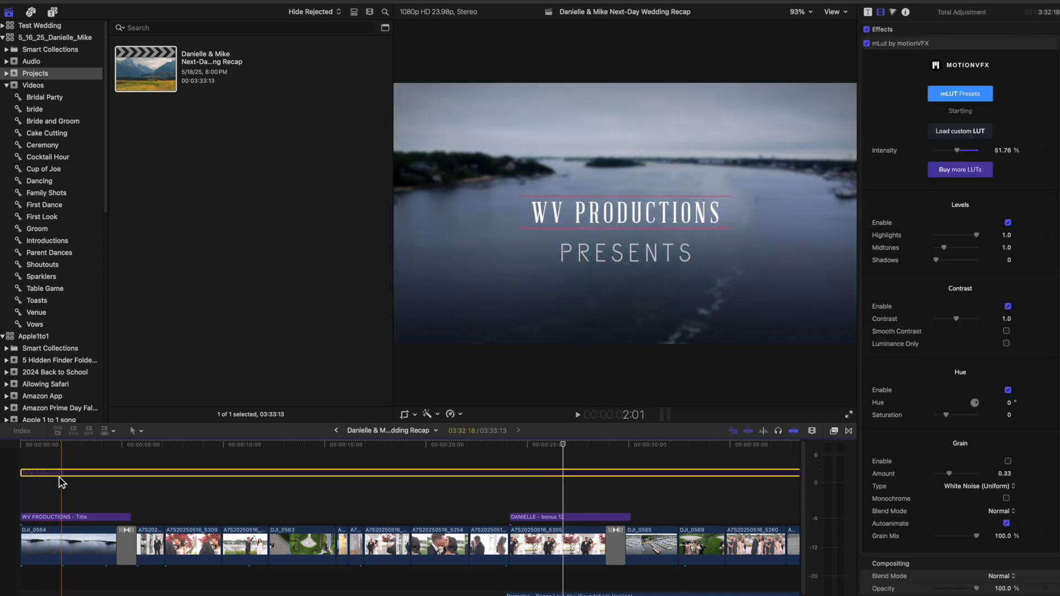
Step: Examine the WV PRODUCTIONS title over the DJI_0564 clip and look up its preset among the LenoFX wedding titles
left_click(62, 518)
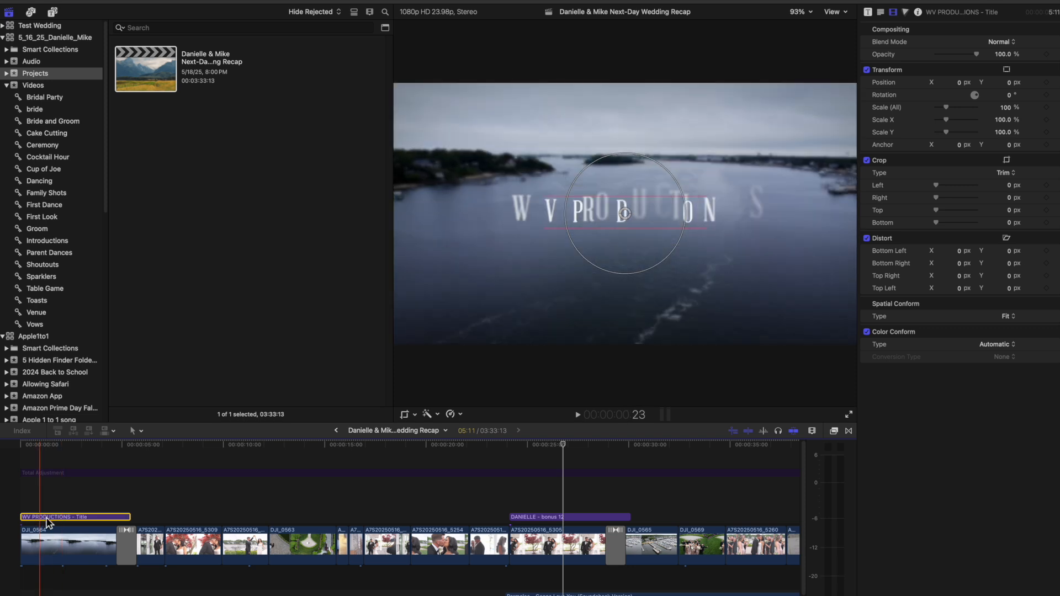
left_click(50, 13)
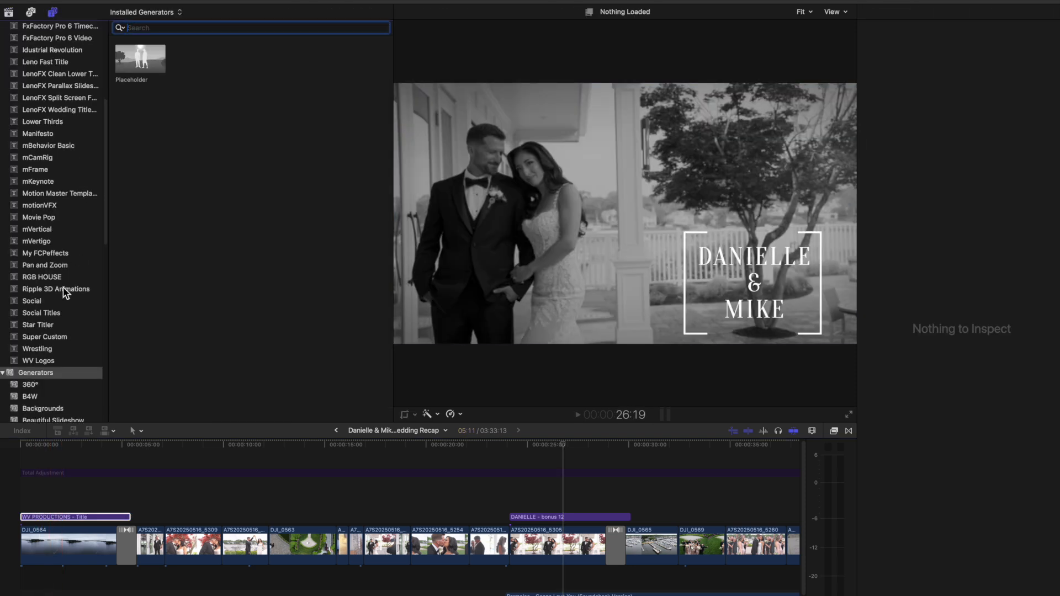
scroll(63, 287, "up", 5)
left_click(70, 224)
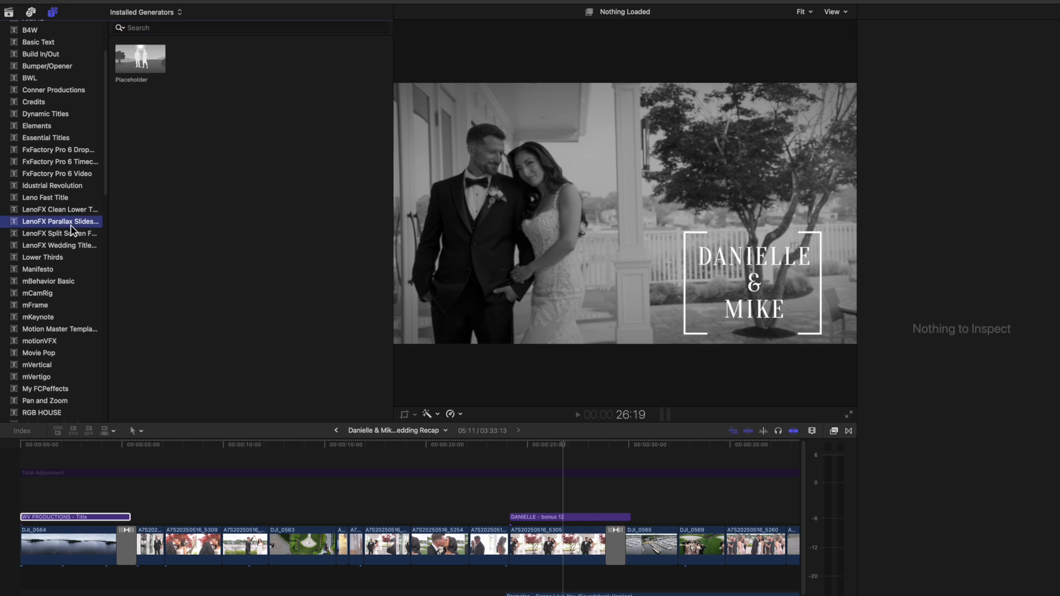
left_click(65, 248)
left_click(243, 58)
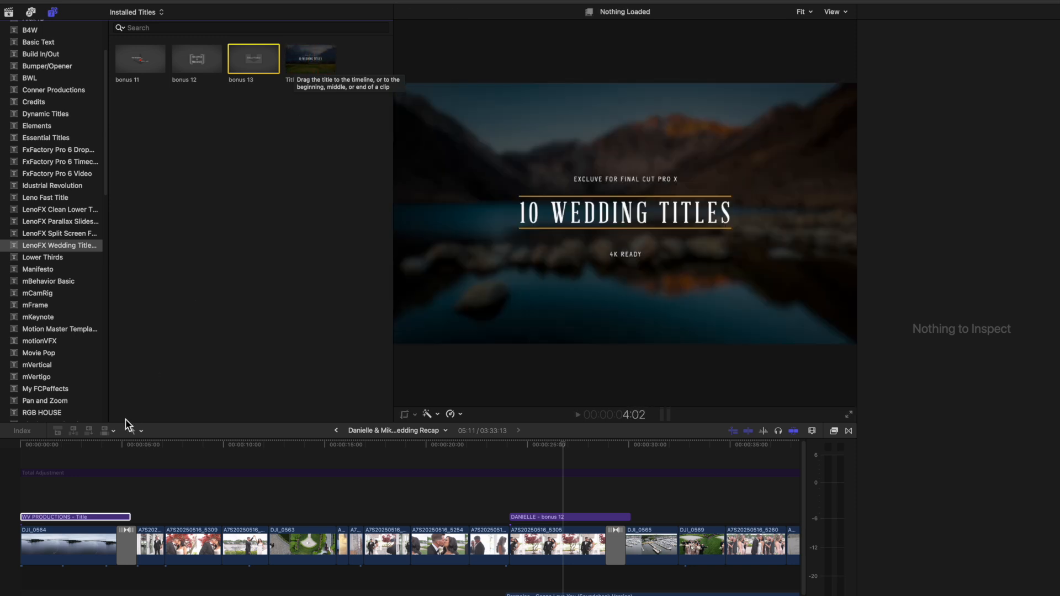
left_click(54, 517)
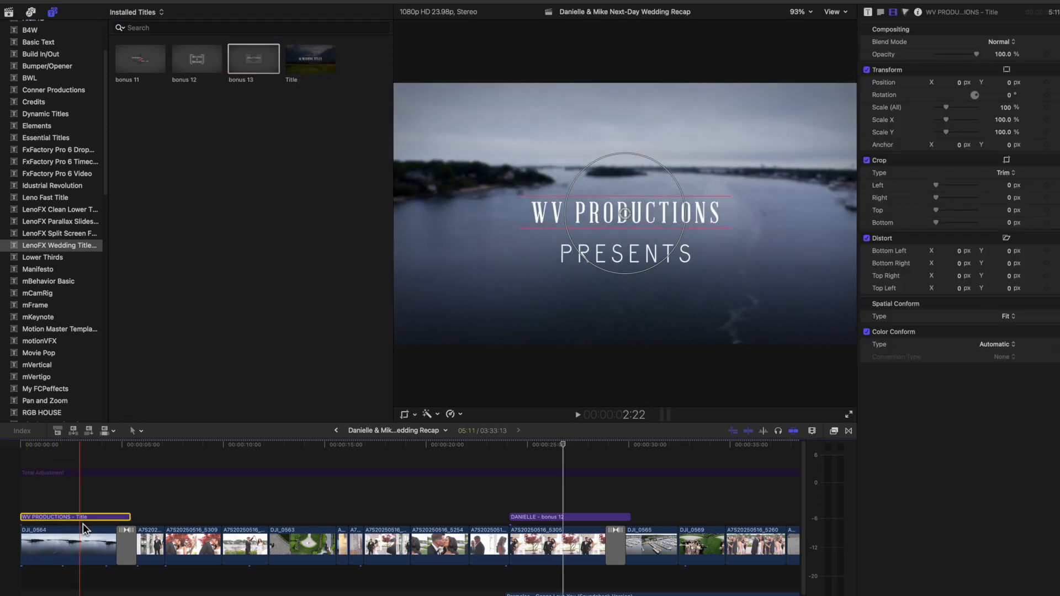
Step: Look up the bonus 12 preset of the couple's names title, and toggle that title clip's visibility in the timeline
scroll(354, 561, "right", 5)
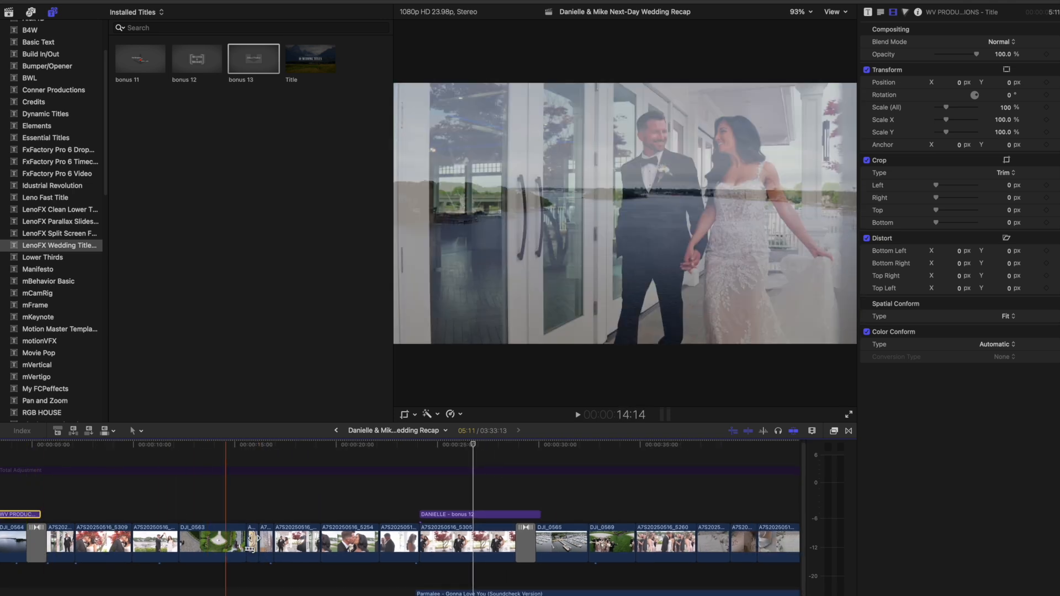
left_click(479, 515)
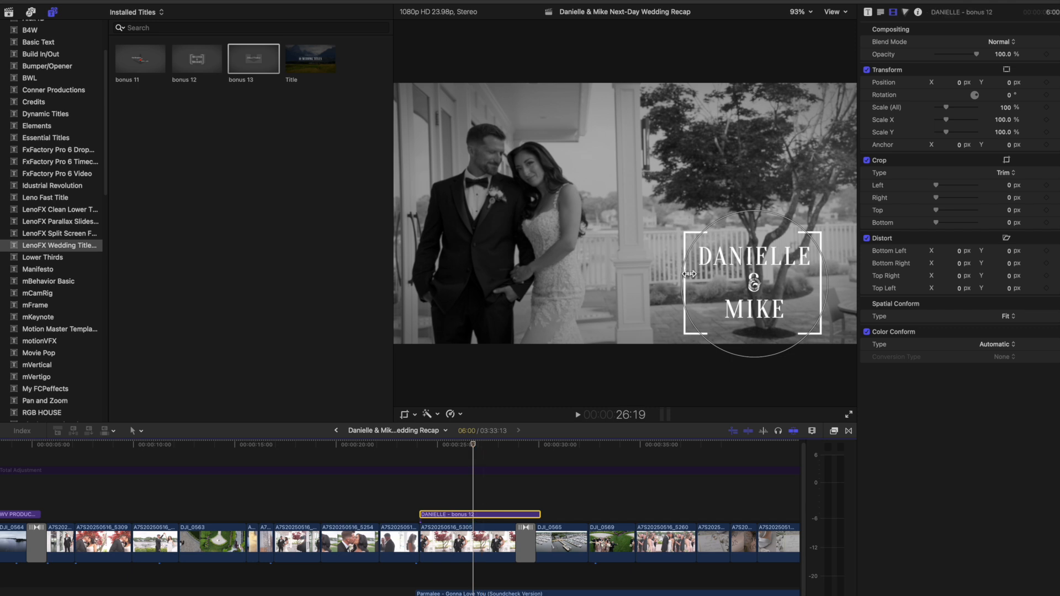
left_click(202, 68)
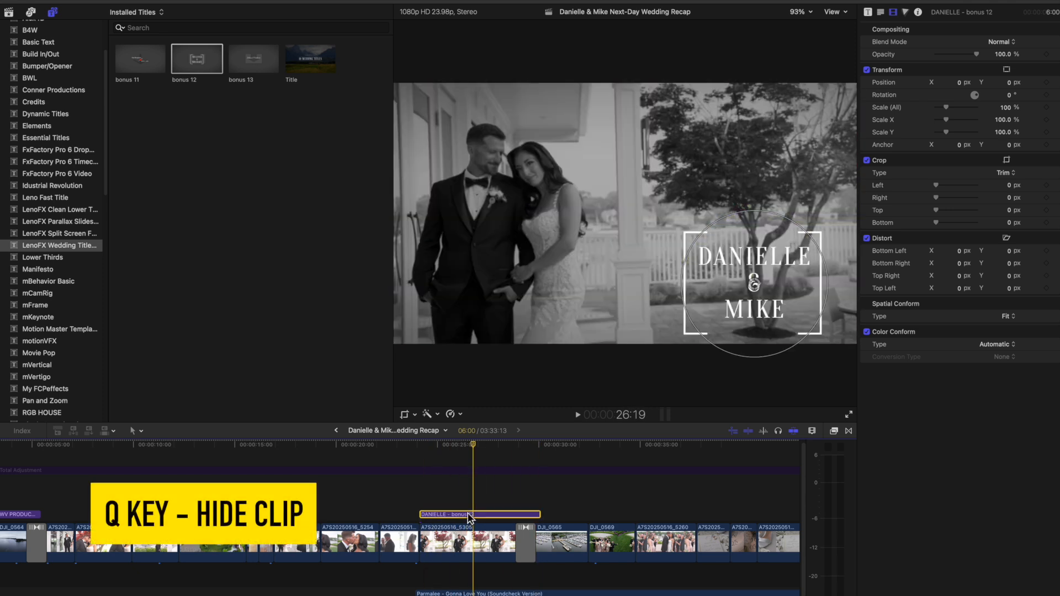
key("q")
key("q")
key("q")
Step: Review the rest of the recap timeline, examining the mFrame 16 split screen and the vow audio clips placed around the music
scroll(470, 518, "right", 10)
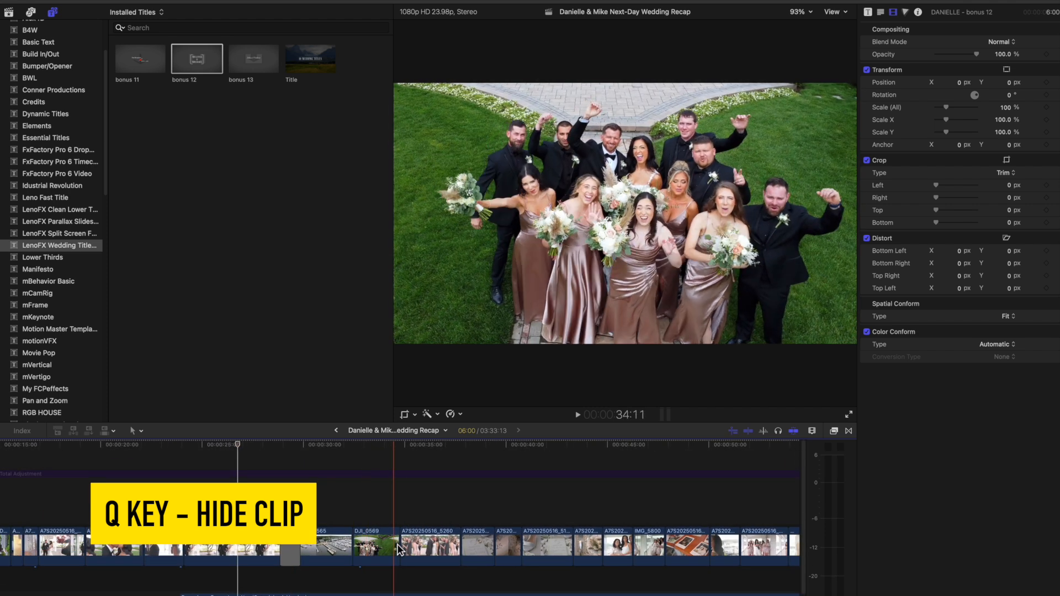
scroll(630, 566, "right", 8)
scroll(521, 579, "right", 8)
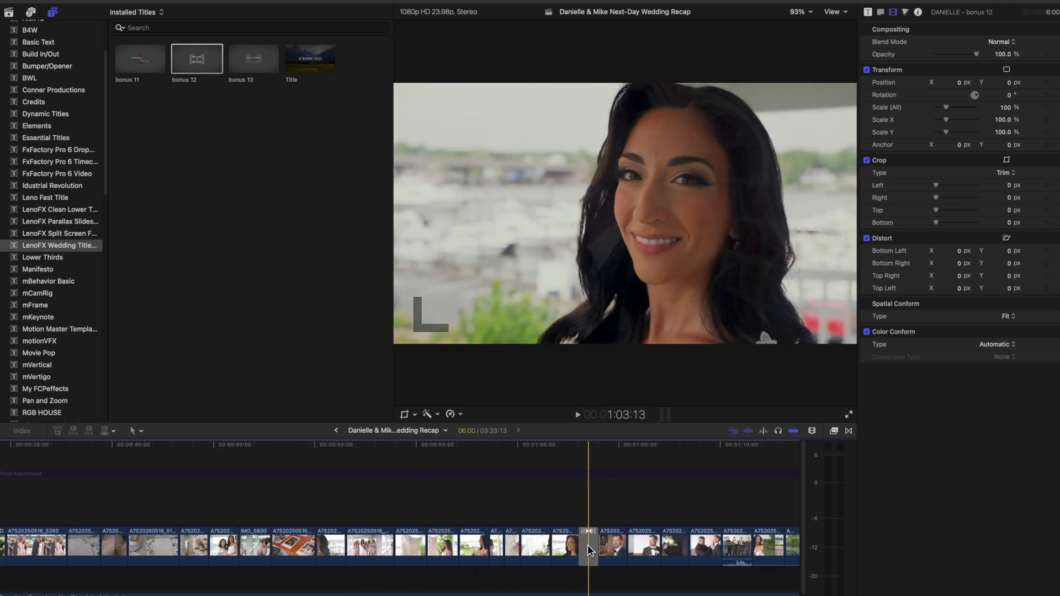
scroll(634, 547, "right", 20)
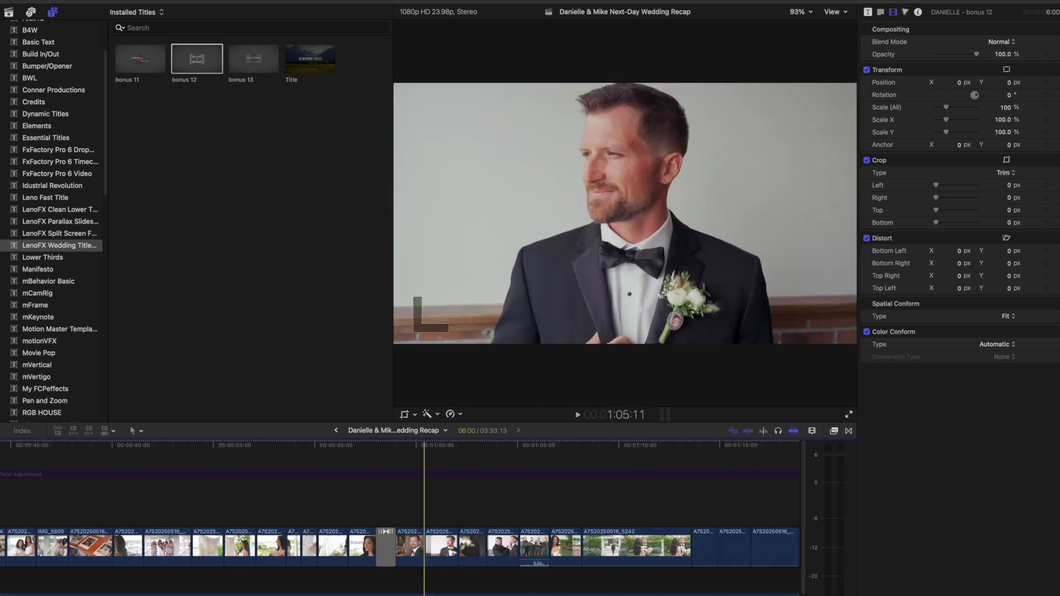
left_click(474, 518)
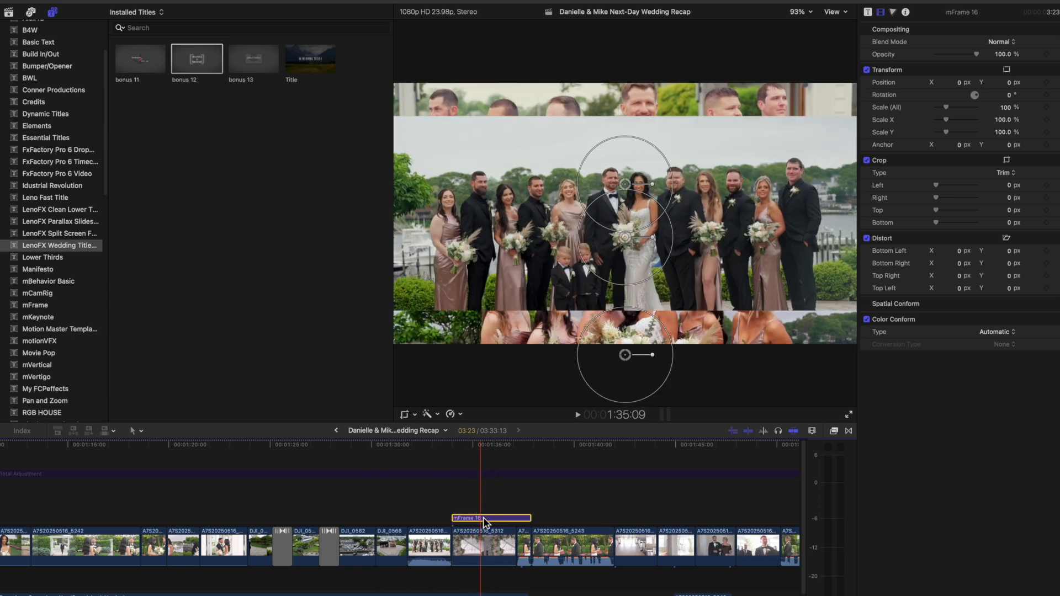
scroll(491, 527, "right", 18)
scroll(491, 527, "down", 2)
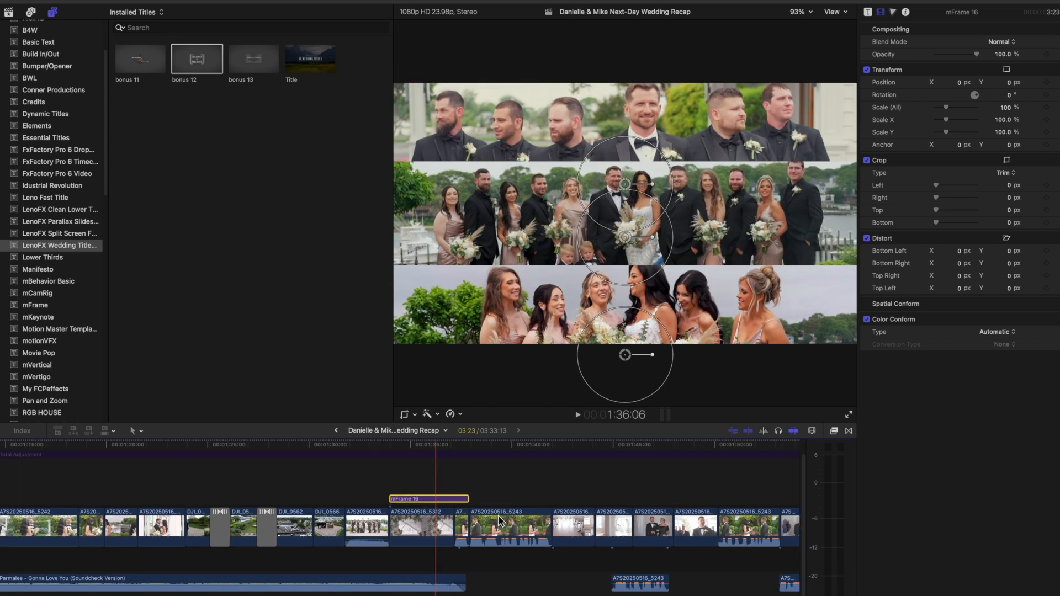
scroll(495, 531, "right", 10)
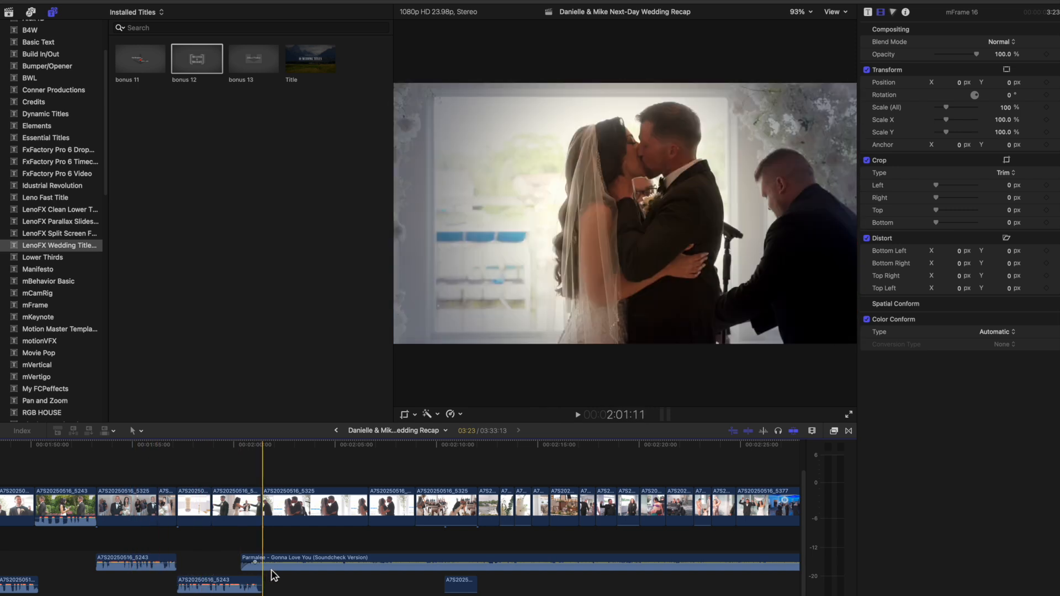
scroll(303, 572, "left", 10)
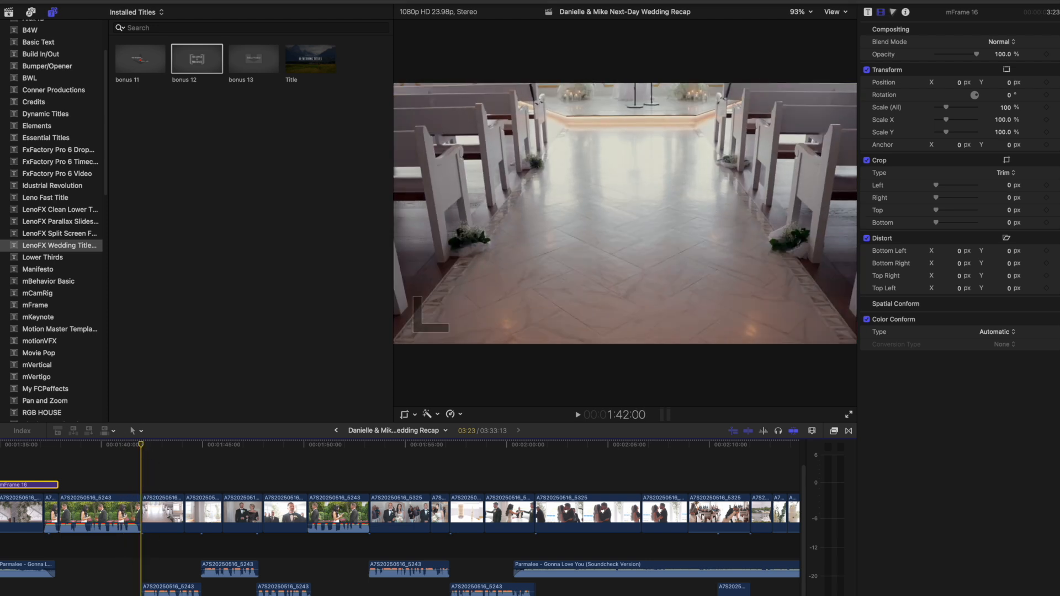
Step: Switch the sound output to MacBook Pro Speakers, play the recap briefly from about 1:42 and raise the volume
left_click(780, 1)
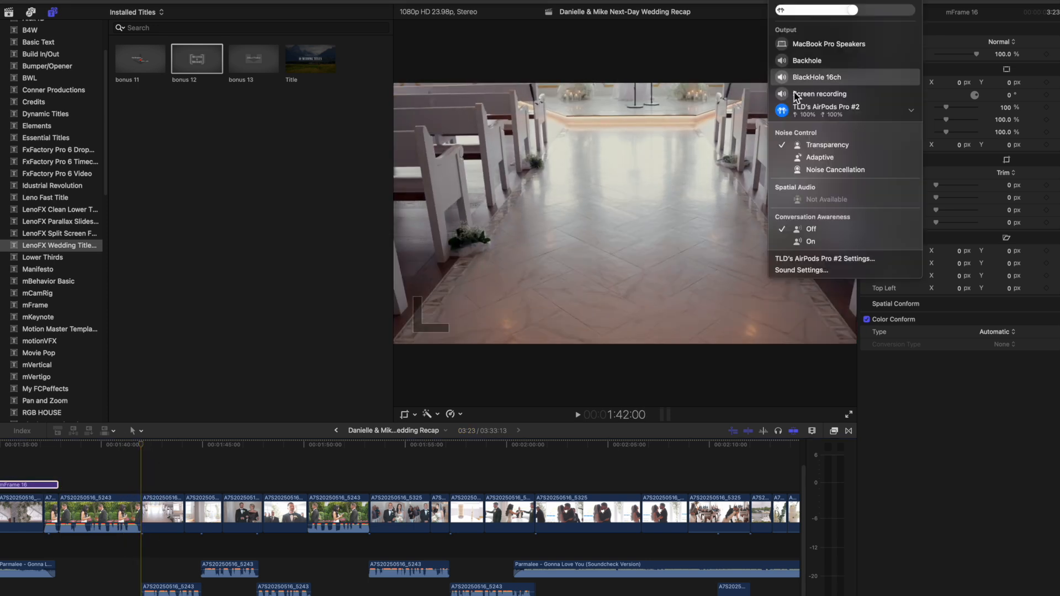
left_click(784, 46)
left_click(143, 468)
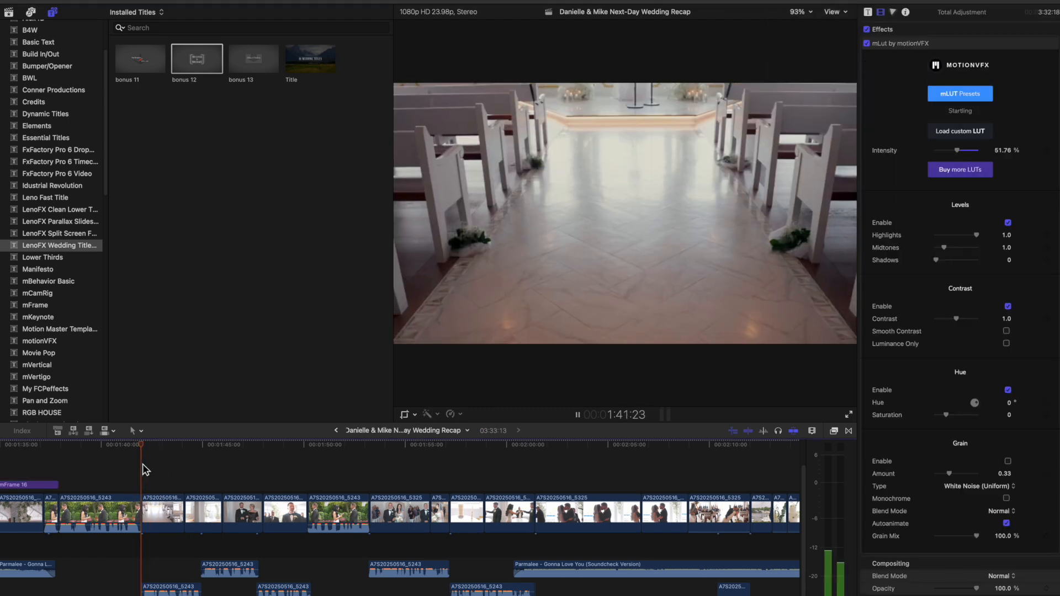
key("space")
key("XF86AudioRaiseVolume")
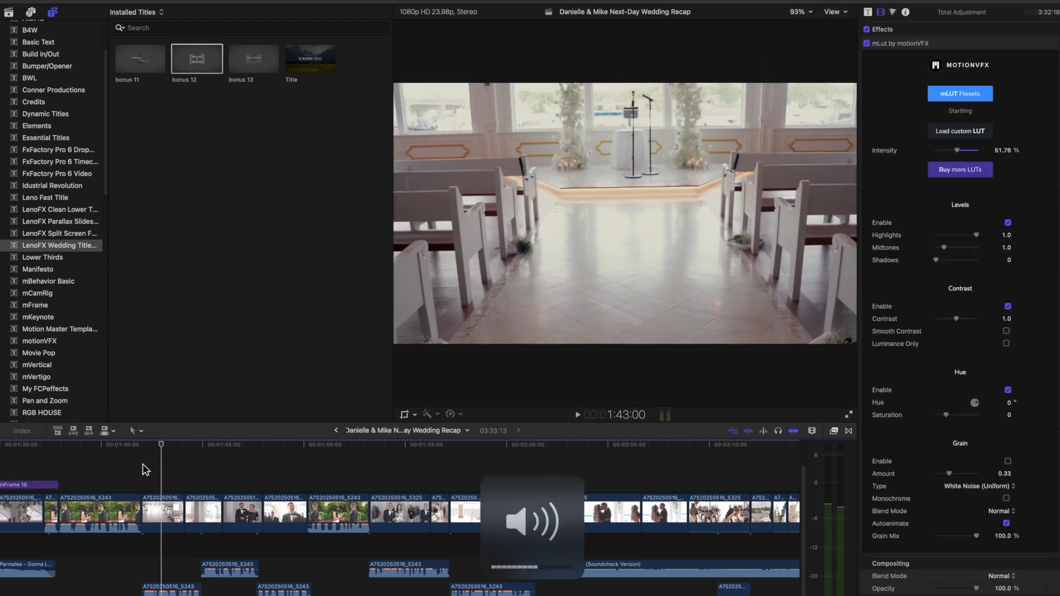
Step: Play the recap from about 1:43 to listen to the vow audio against the music, and pause it
key("space")
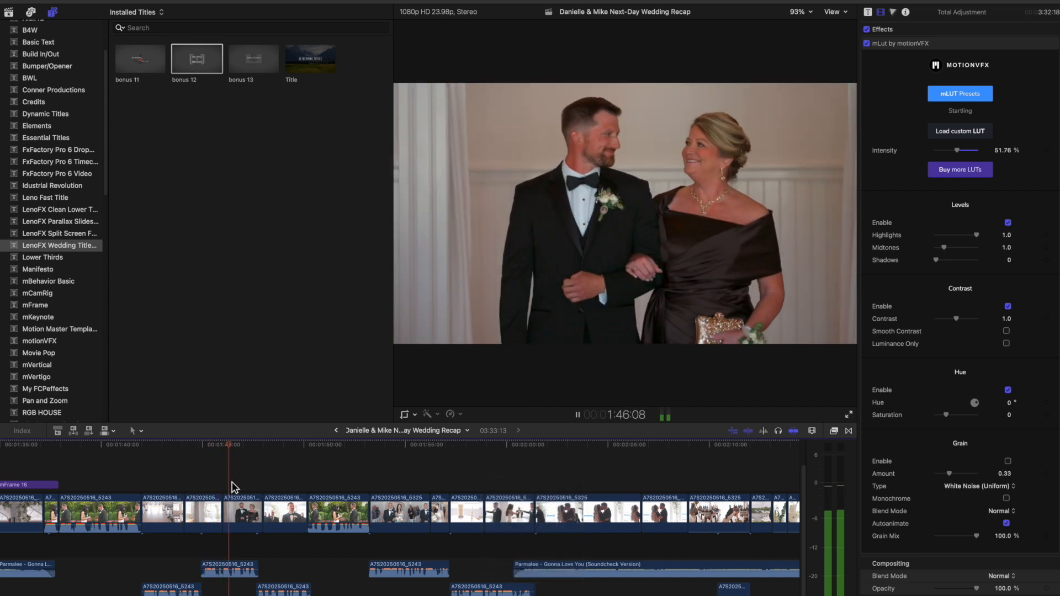
key("space")
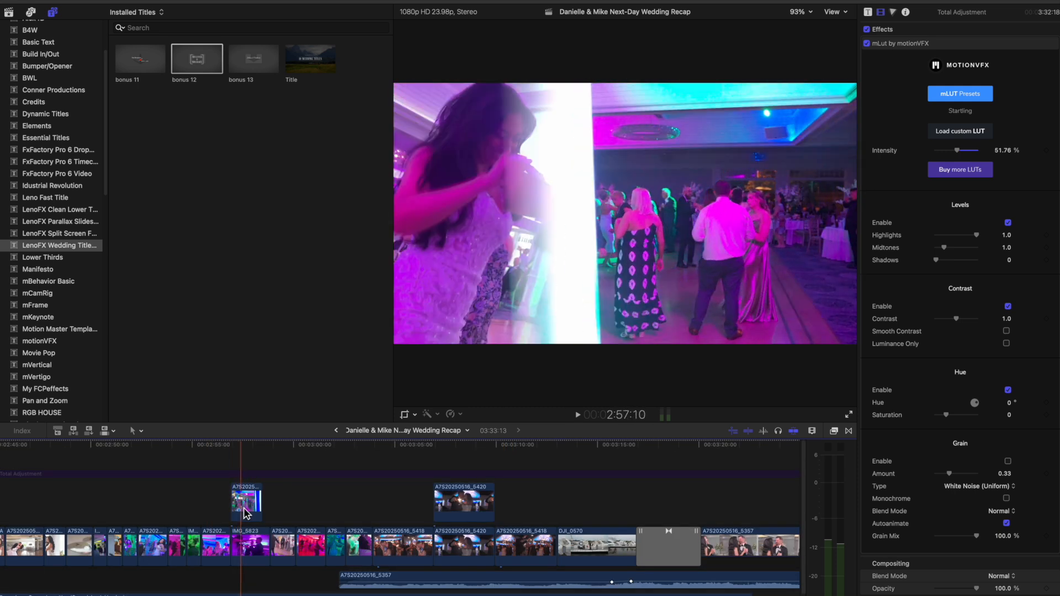
Step: Inspect the mask effects on the connected dance clip near 2:57 and sparkler clip near 3:08, toggling the sparkler clip's visibility to compare
left_click(250, 513)
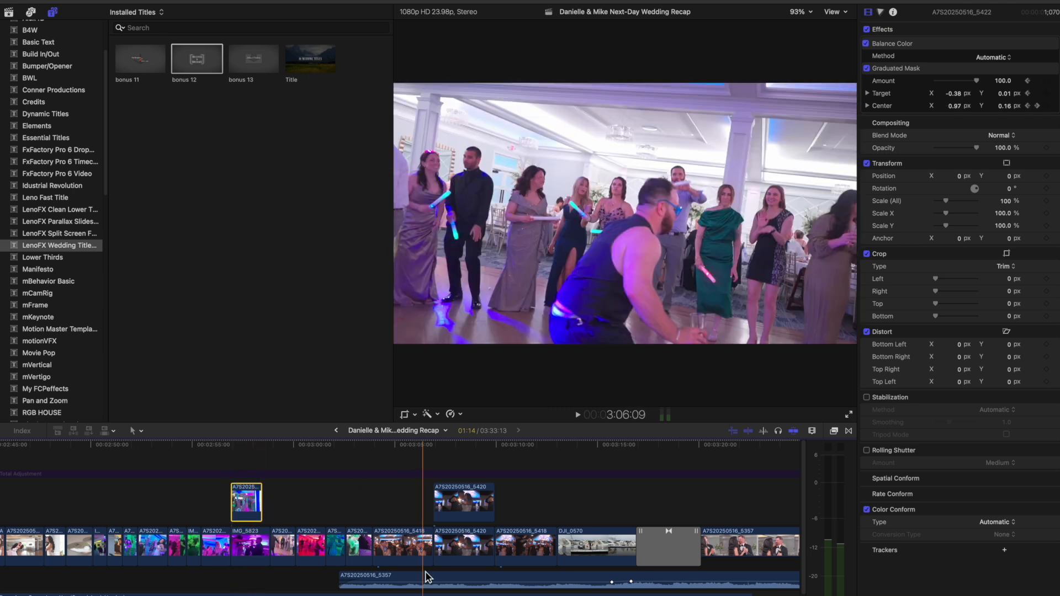
left_click(468, 517)
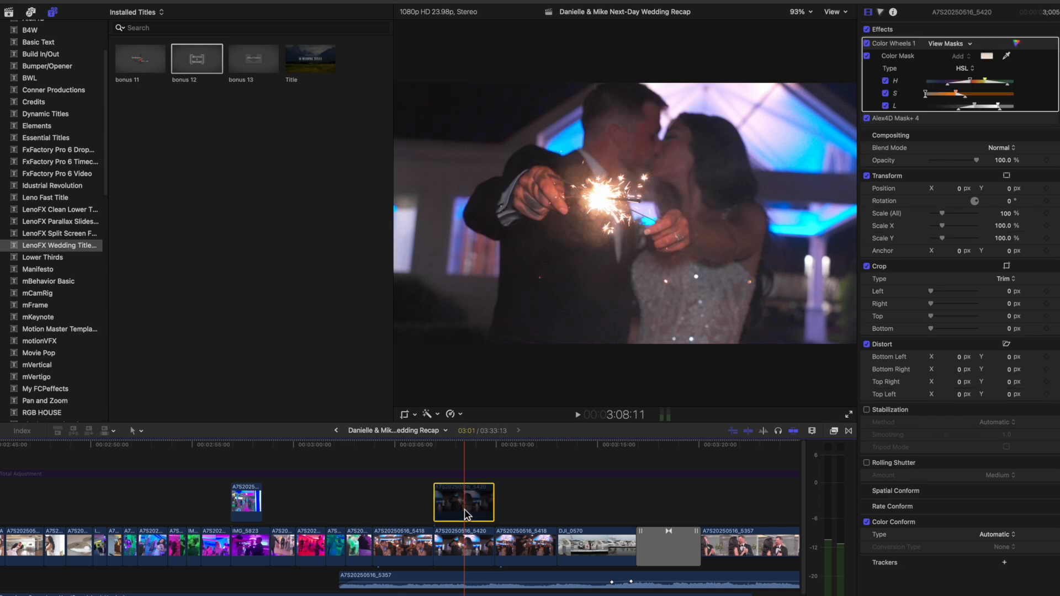
left_click(463, 547)
left_click(461, 511)
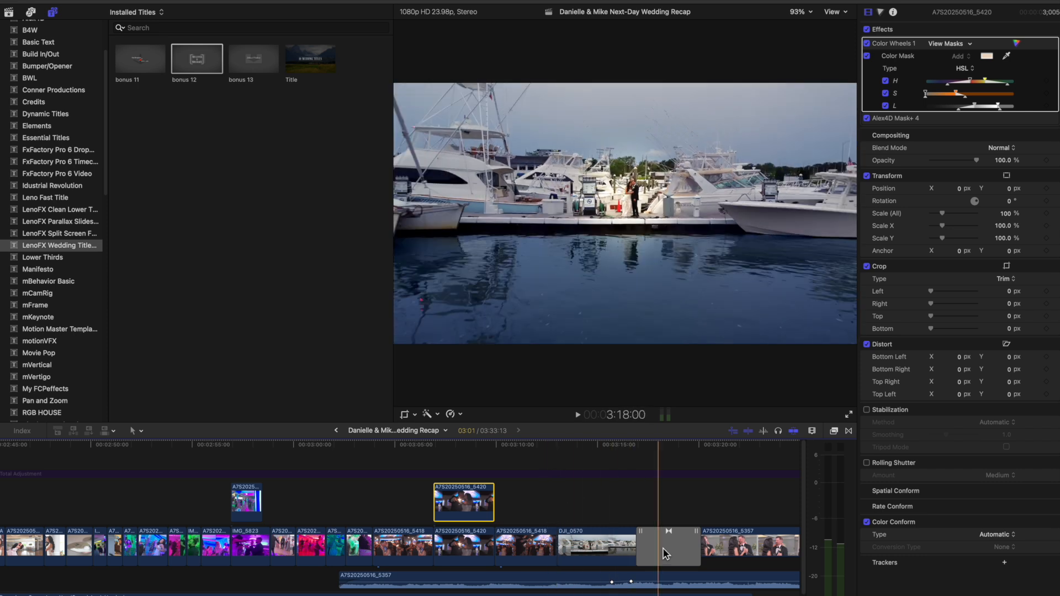
Step: Inspect the DJI_0570 marina clip, comparing it with the magnetic-masked Color Wheels 1 correction off and back on
scroll(651, 555, "right", 10)
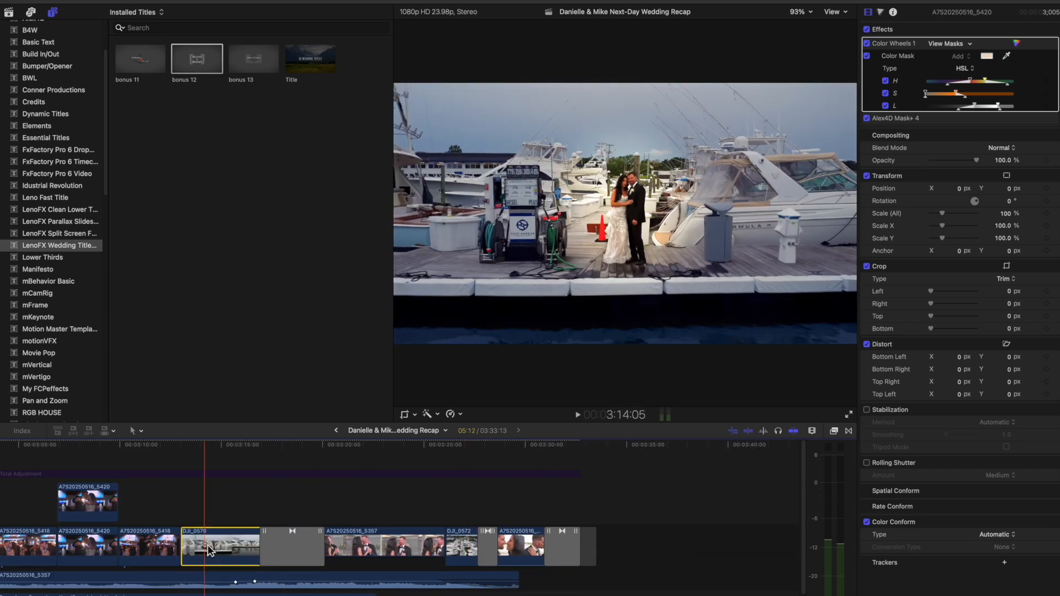
left_click(236, 548)
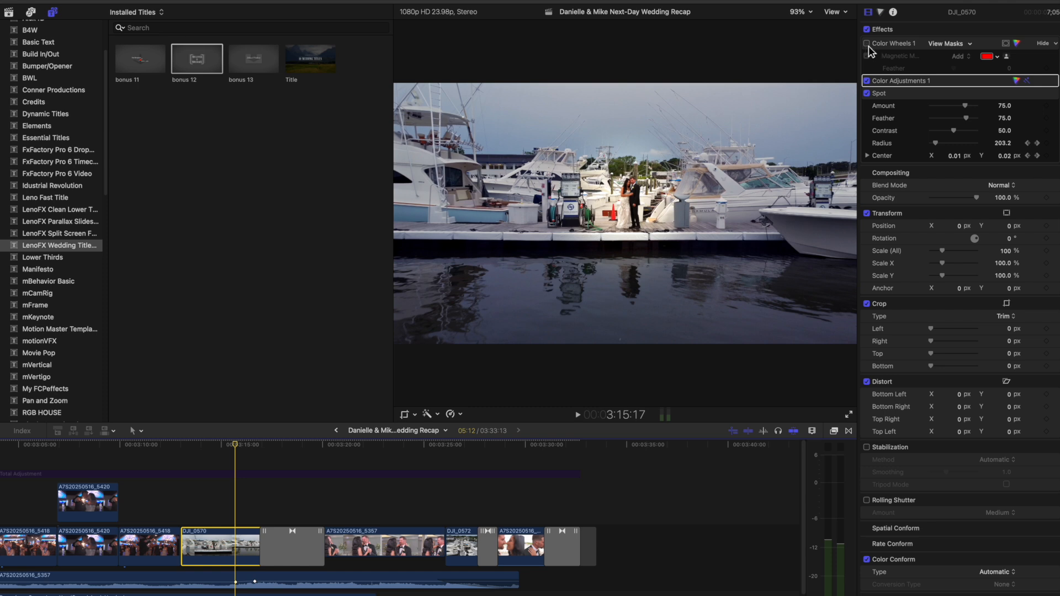
left_click(866, 44)
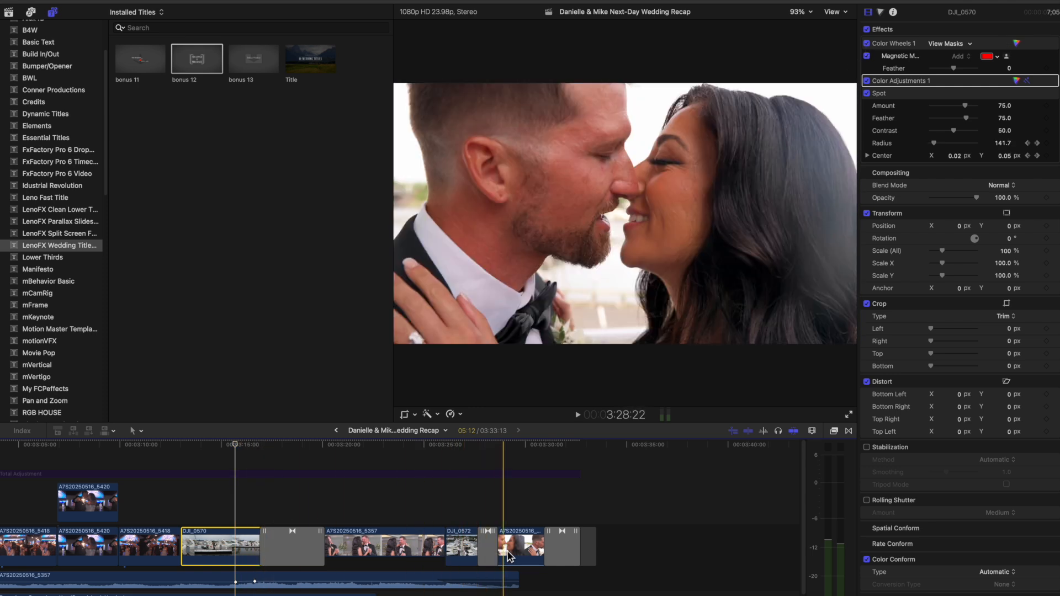
Step: Select the Total Adjustment layer and compare the couple's shot near 0:20 with the mLut effect off and on
scroll(266, 504, "left", 20)
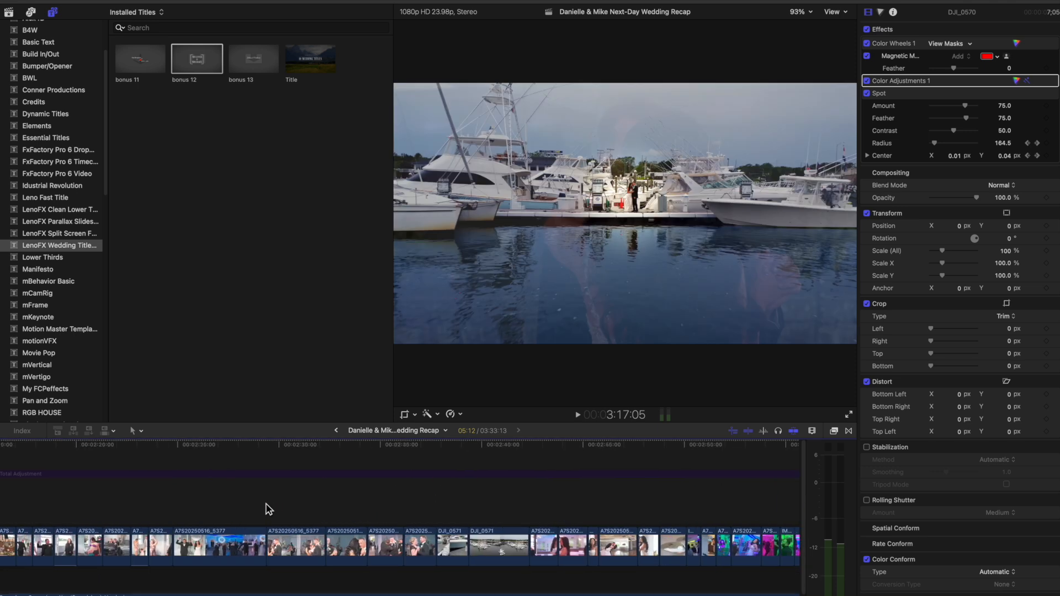
left_click(135, 473)
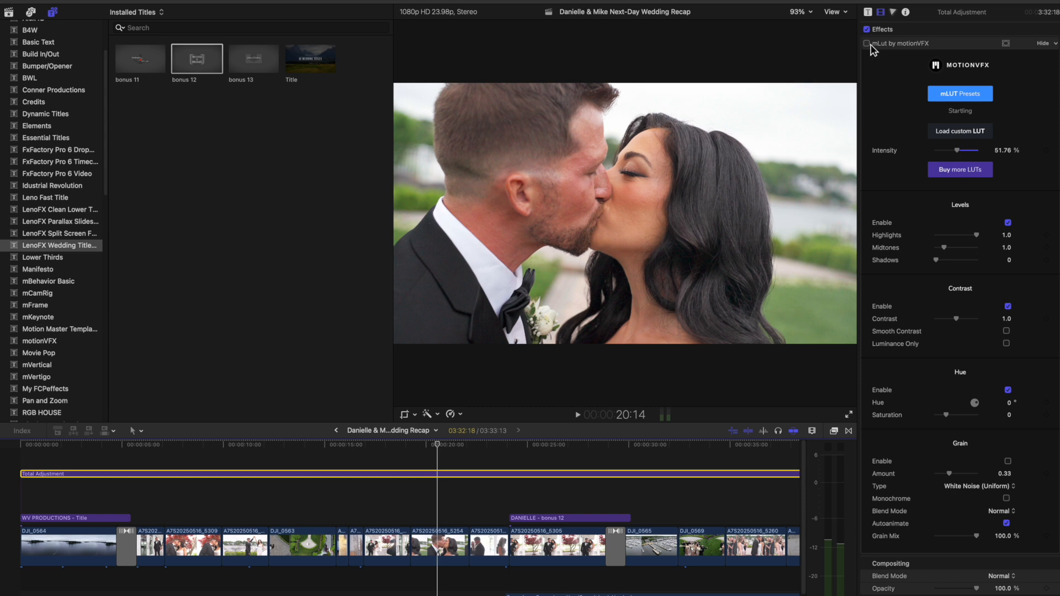
left_click(866, 44)
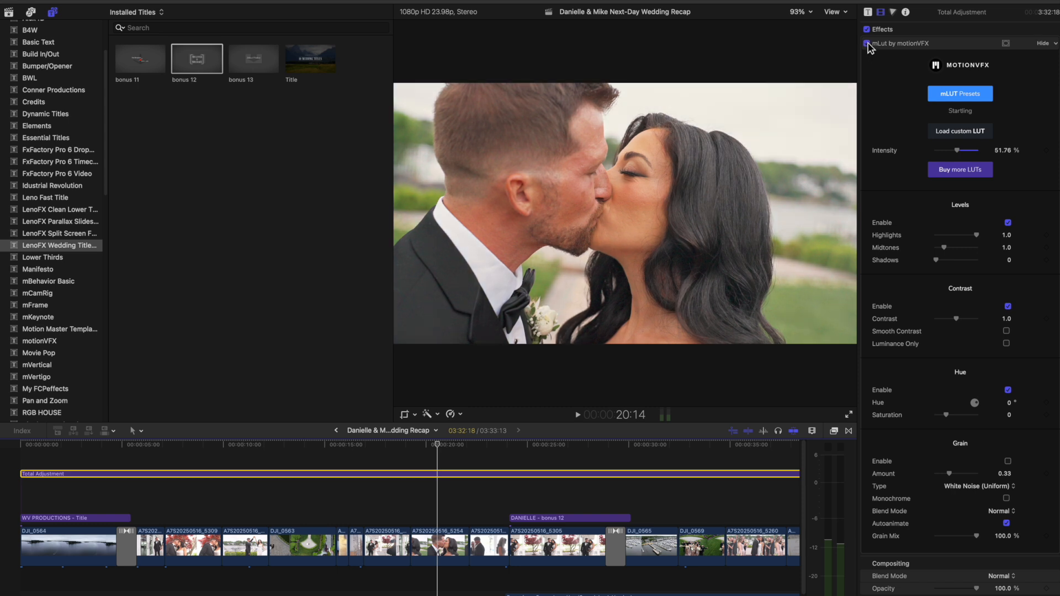
left_click(866, 44)
left_click(866, 44)
left_click(867, 43)
left_click(867, 44)
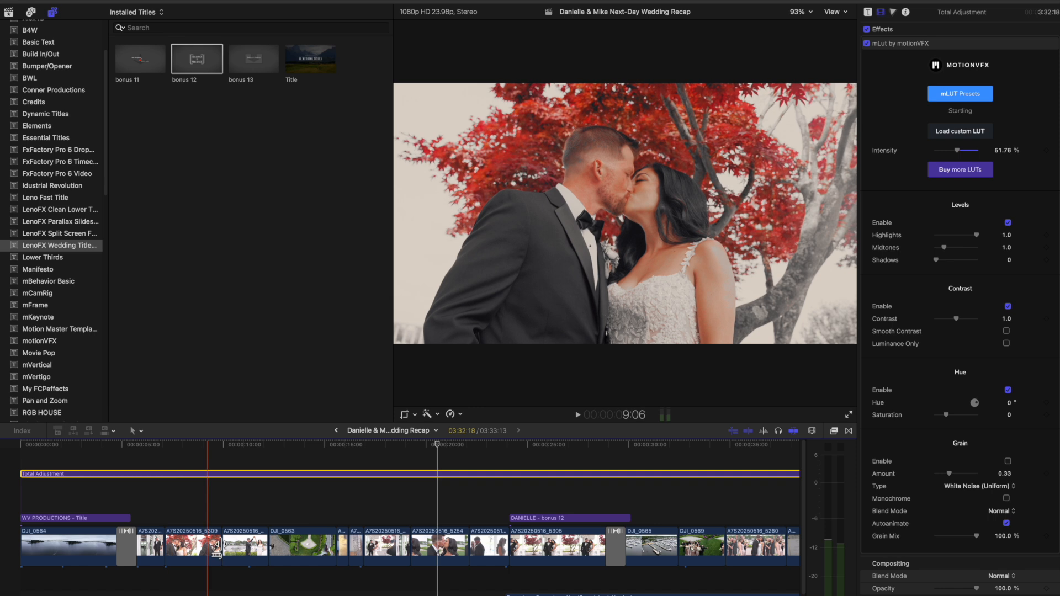
Step: Compare the champagne shot near 0:52 with the adjustment layer's mLut effect off and on
scroll(580, 519, "right", 10)
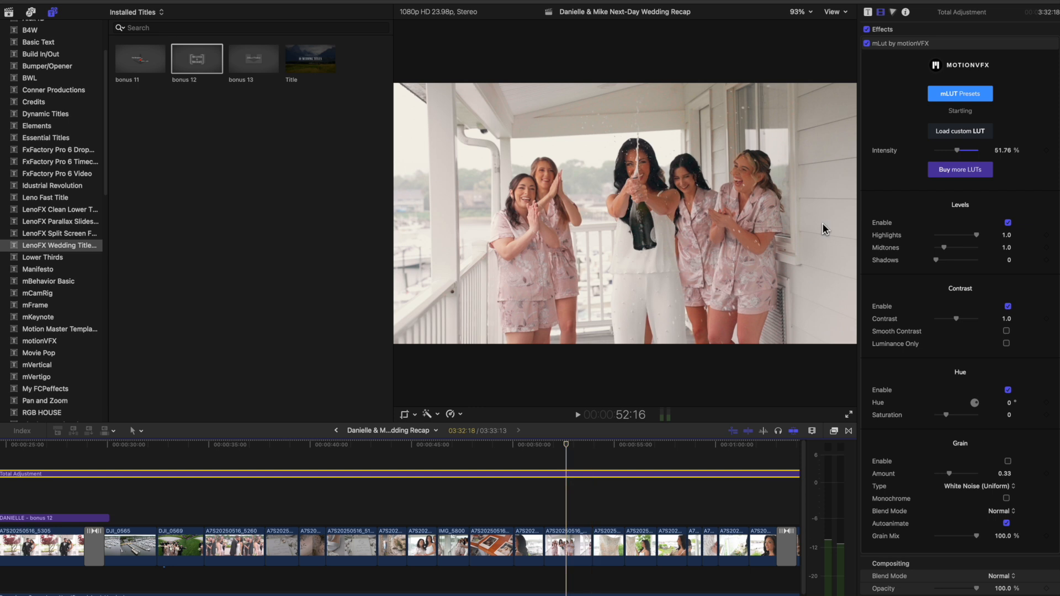
left_click(867, 44)
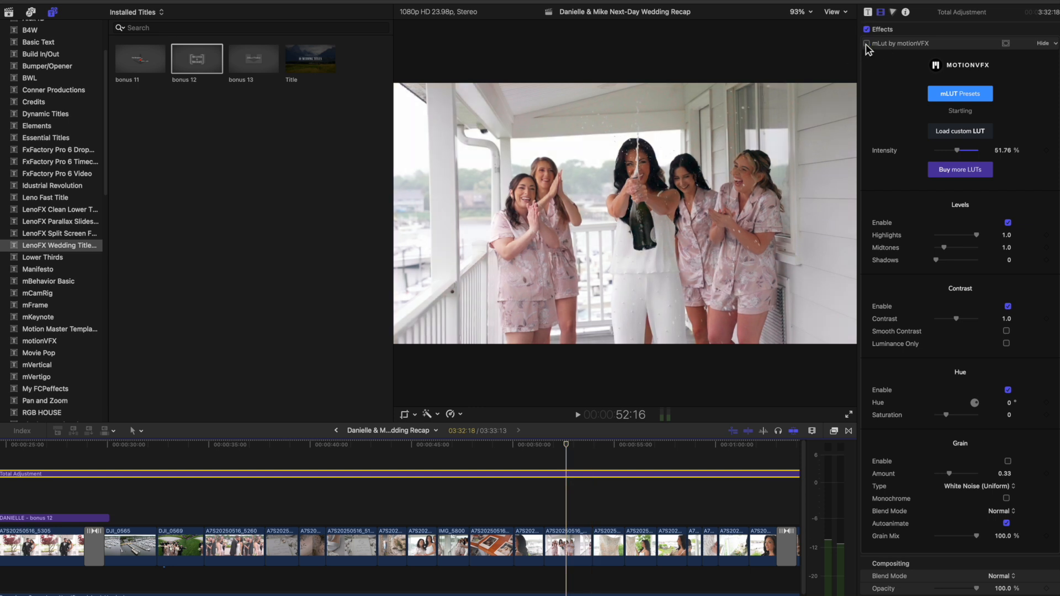
left_click(867, 44)
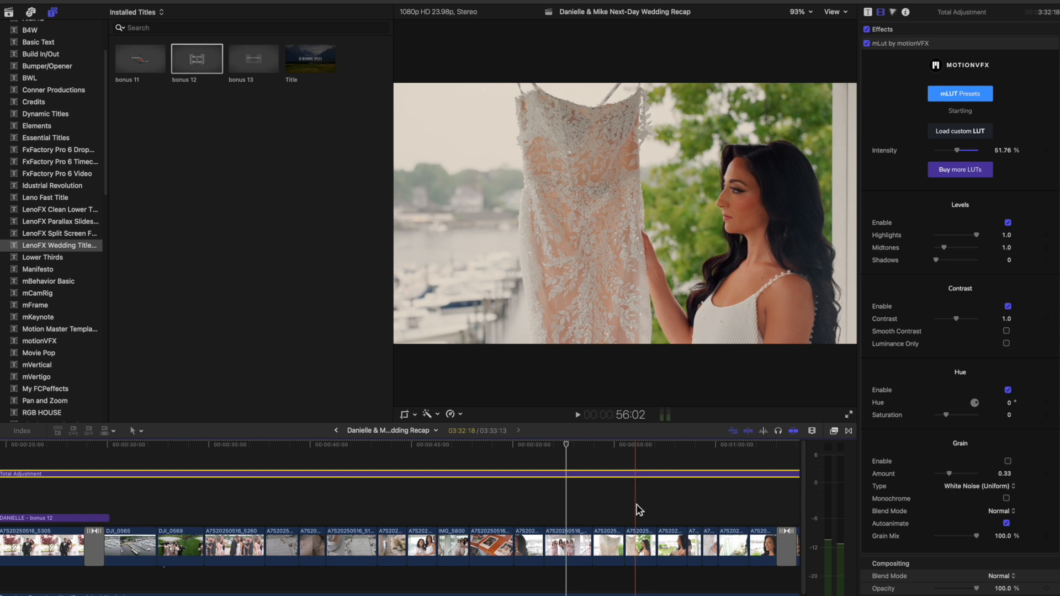
Step: Browse the Dancing, First Dance and Parent Dances keyword collections, and show all clips of the Videos event
key("super+minus")
scroll(634, 506, "right", 3)
key("super+minus")
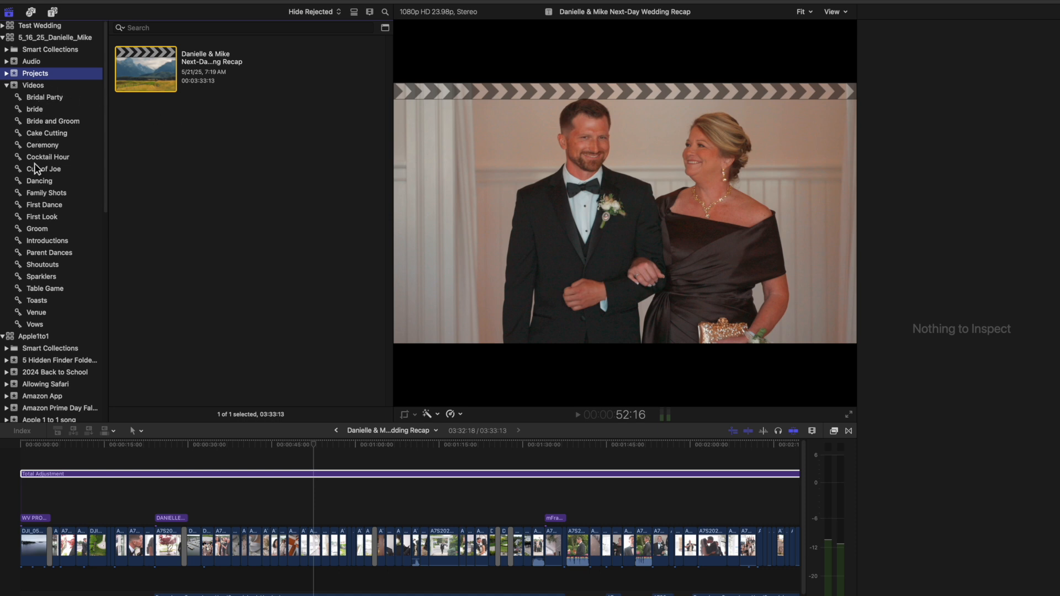
left_click(40, 183)
left_click(40, 205)
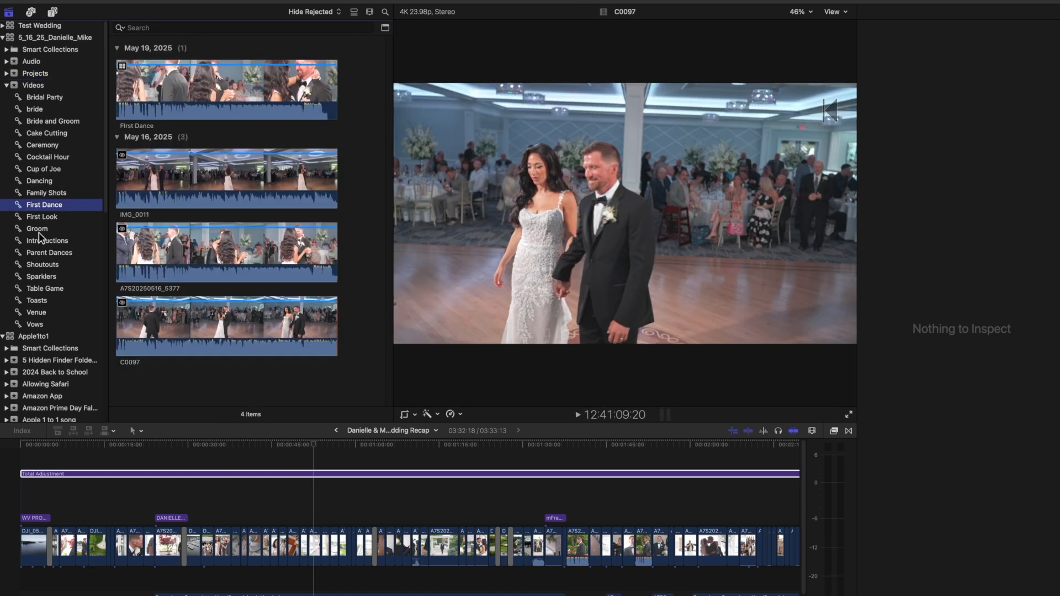
left_click(39, 252)
left_click(34, 86)
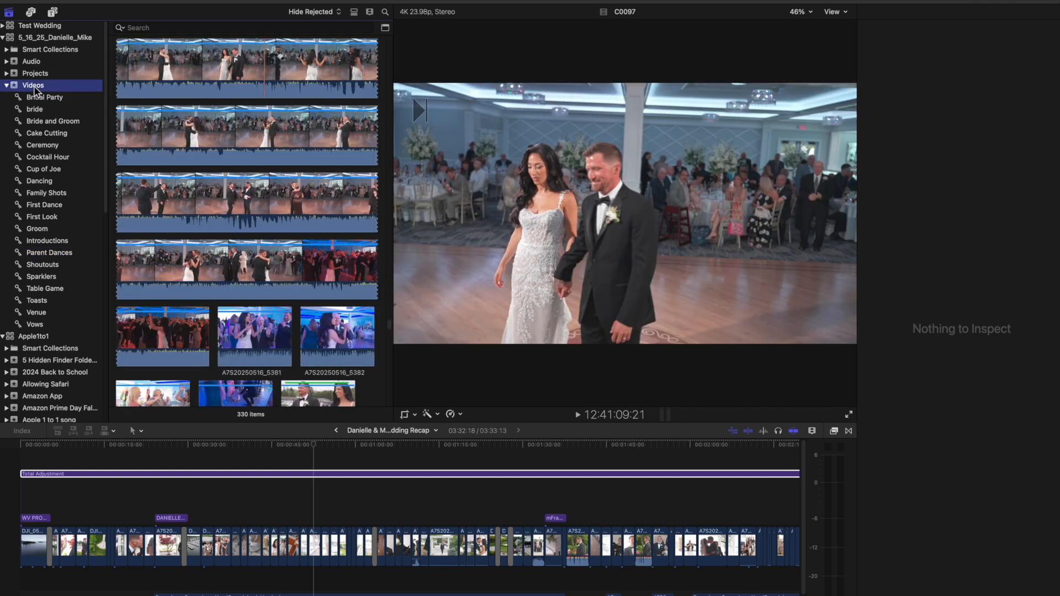
Step: Examine the recap timeline from the opening title to the end, including the music and vow audio under the clips
left_click(99, 474)
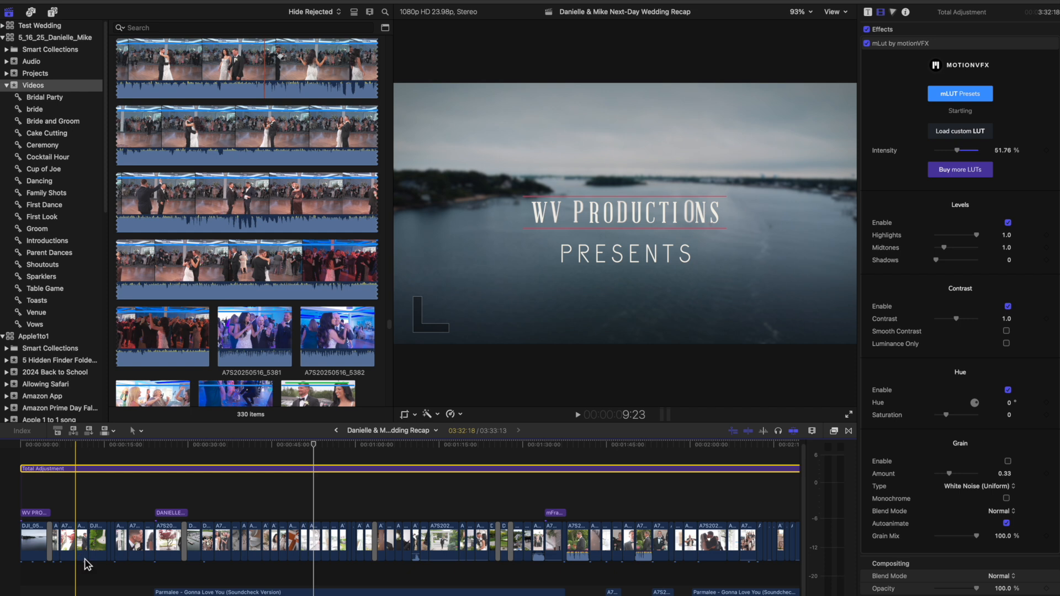
scroll(190, 574, "down", 3)
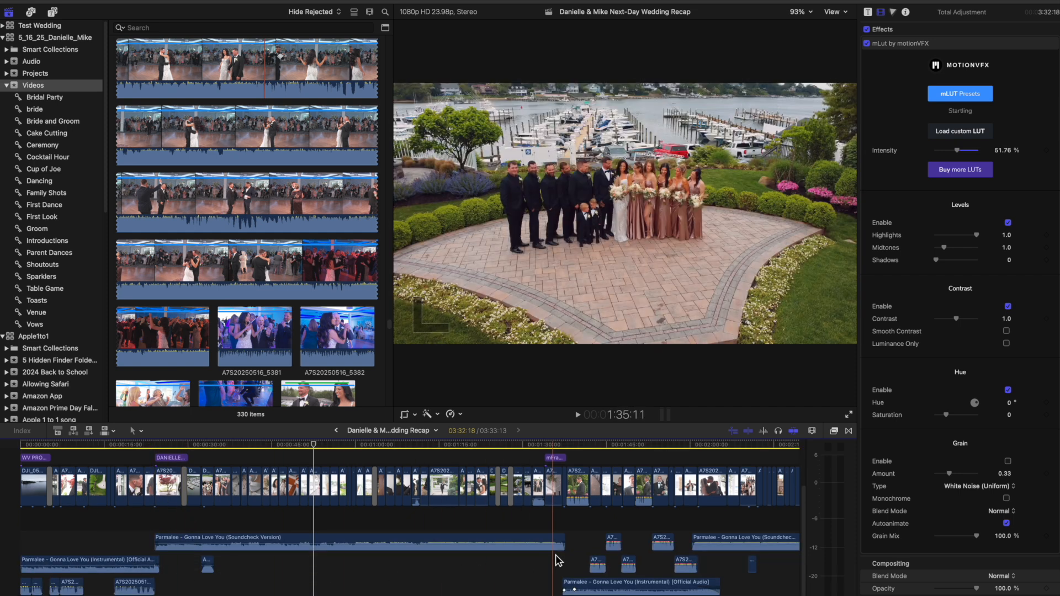
scroll(373, 563, "up", 2)
scroll(371, 561, "down", 2)
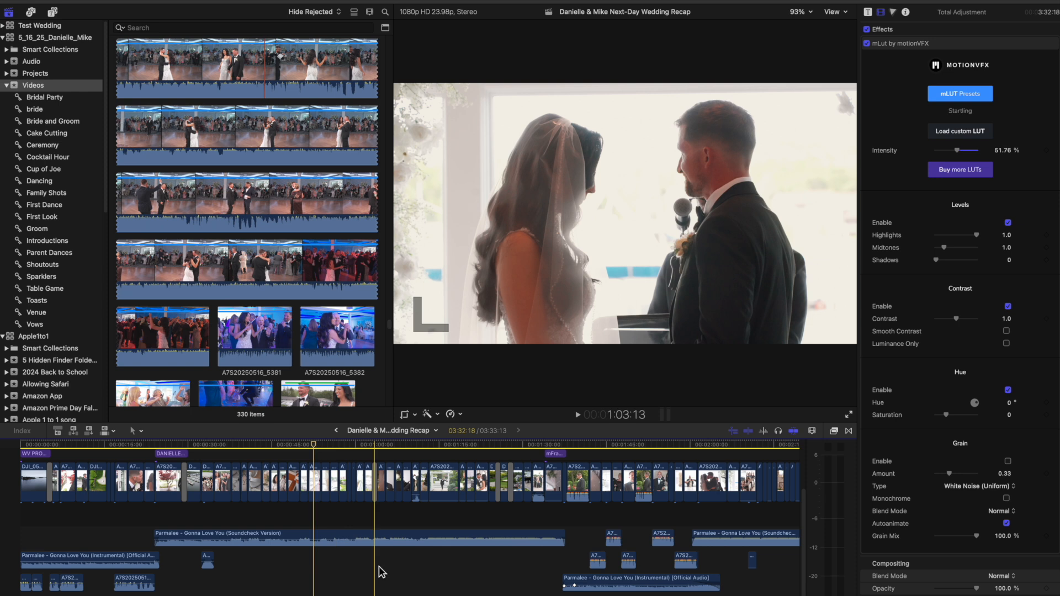
scroll(445, 566, "up", 3)
scroll(445, 566, "right", 2)
scroll(444, 563, "up", 1)
scroll(445, 563, "right", 1)
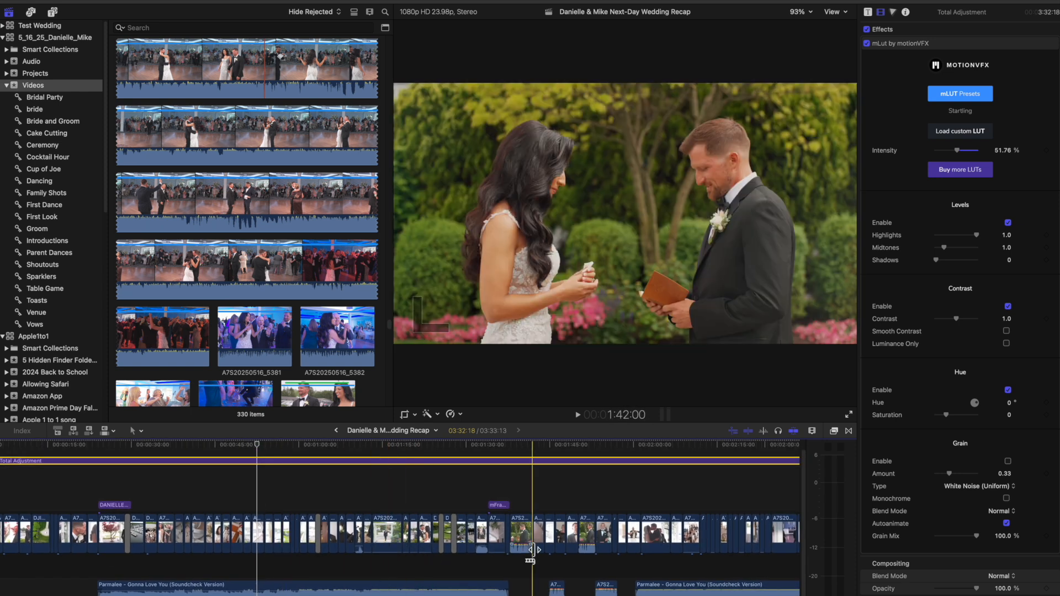
scroll(640, 560, "right", 5)
scroll(640, 560, "up", 1)
scroll(469, 551, "right", 8)
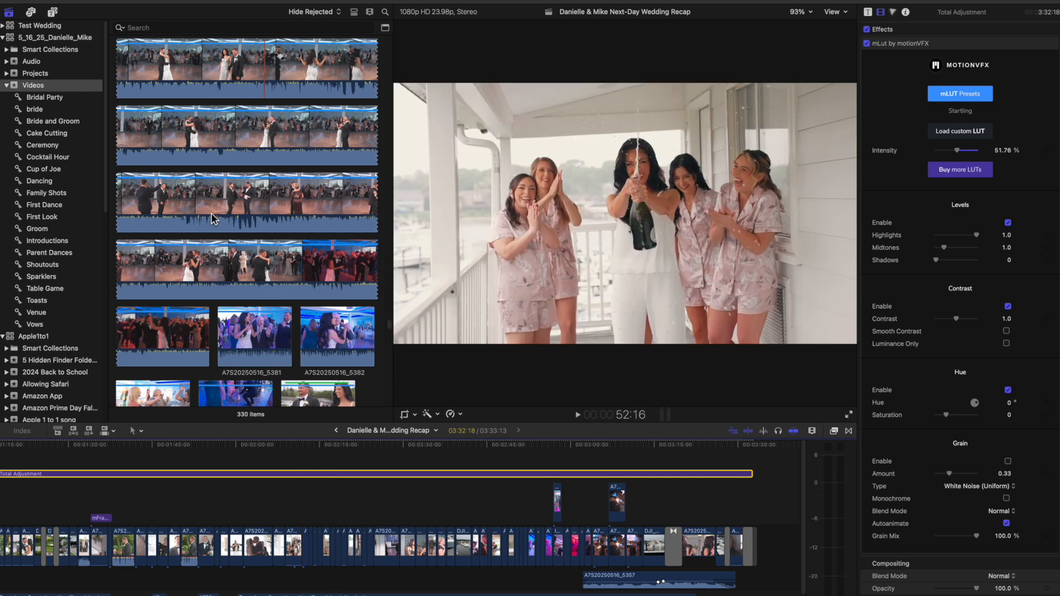
Step: Browse the Bride and Groom, Cocktail Hour and bride keyword collections
left_click(136, 178)
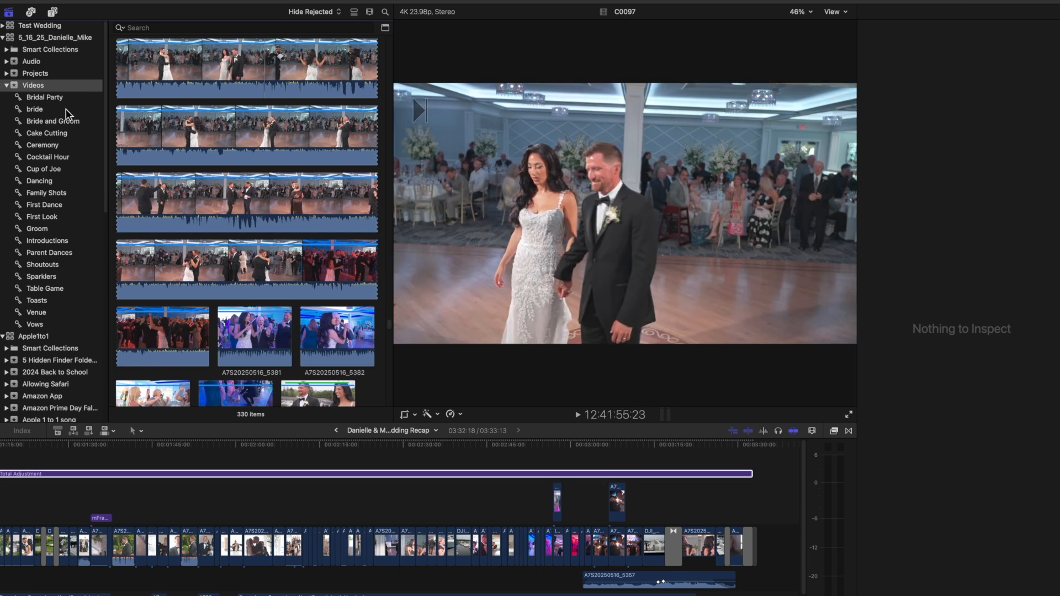
left_click(47, 120)
left_click(47, 156)
left_click(41, 109)
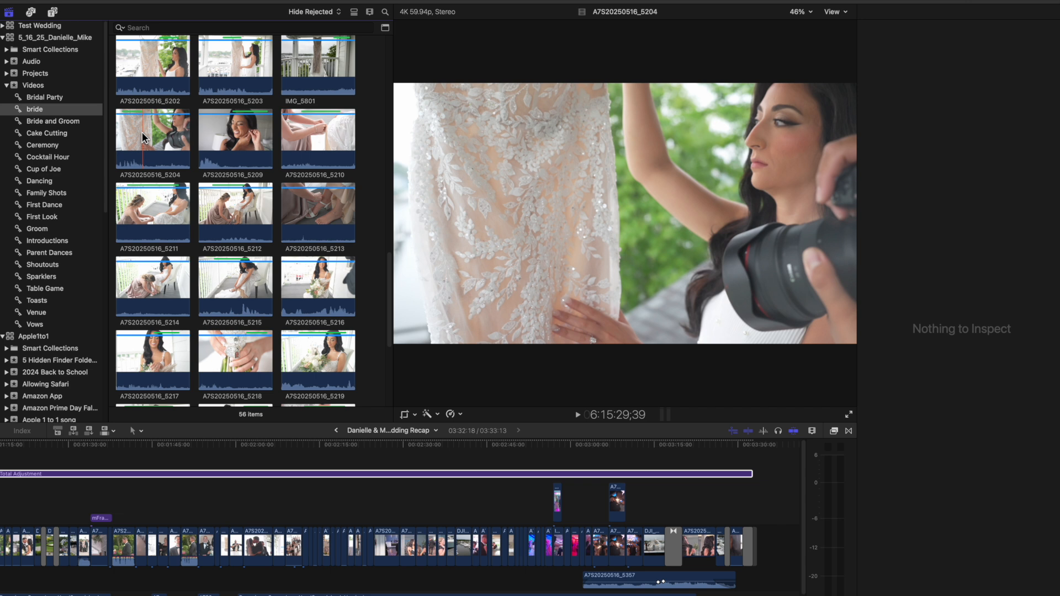
Step: Review how the song versions and spoken audio clips are layered beneath the recap's video clips
left_click(183, 474)
scroll(330, 514, "left", 1)
scroll(330, 513, "left", 15)
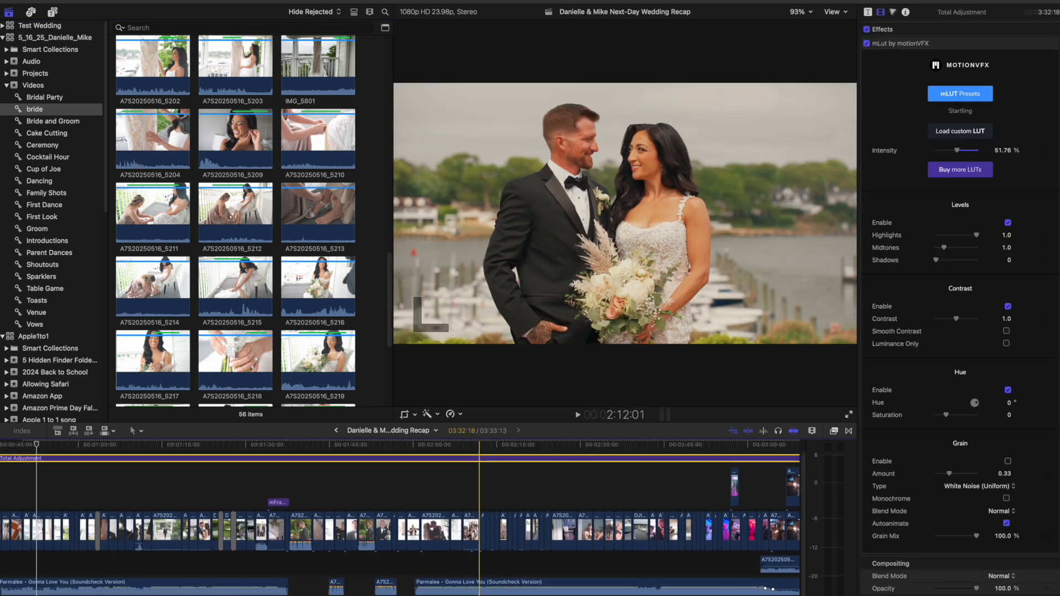
scroll(330, 513, "down", 2)
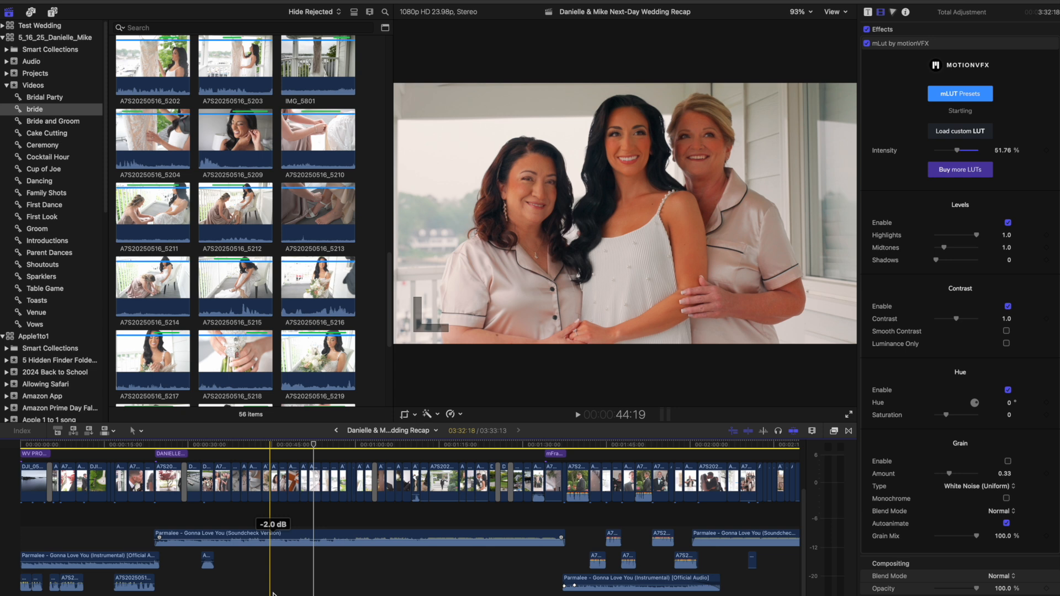
scroll(272, 594, "up", 3)
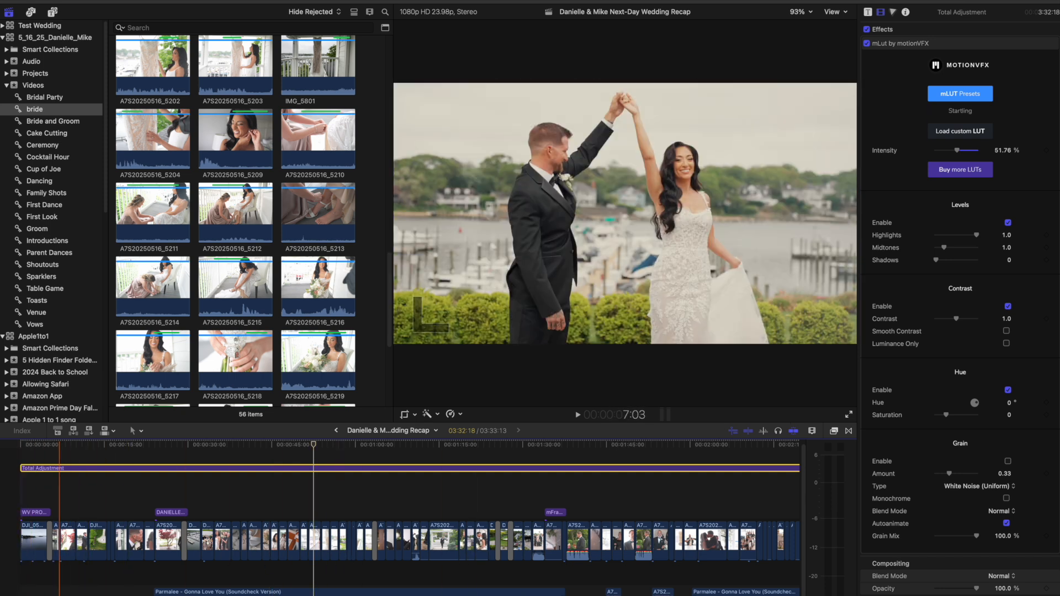
scroll(61, 530, "down", 2)
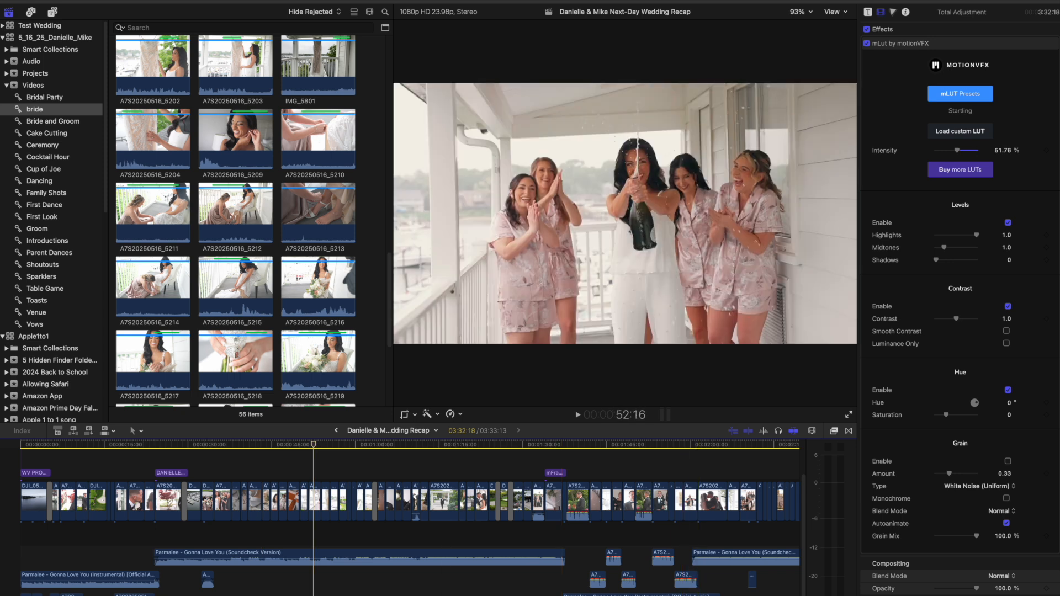
scroll(552, 560, "up", 2)
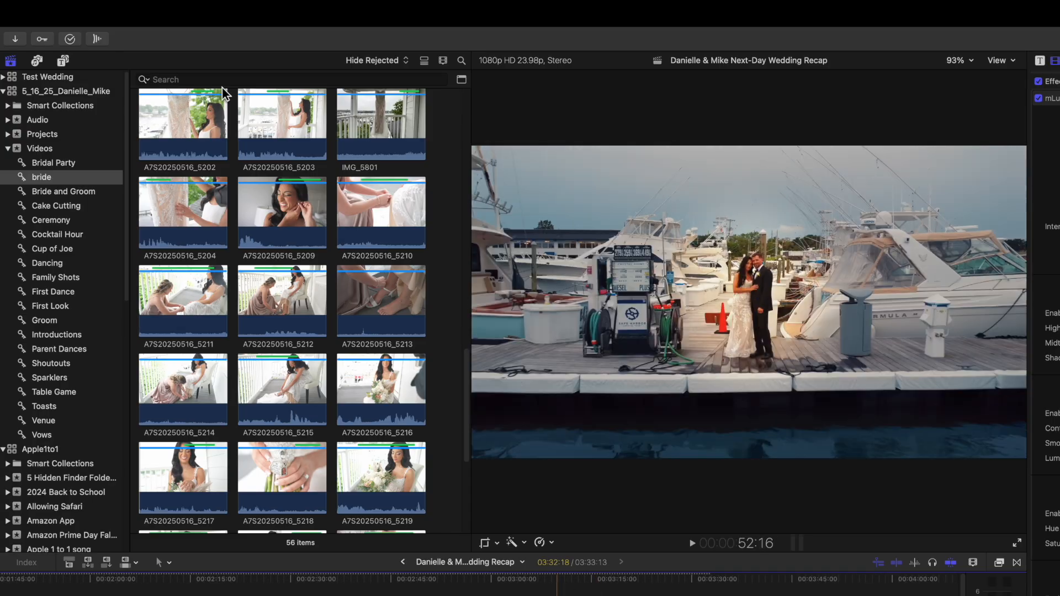
Step: Review the Social Platforms export settings and save location for the recap, and leave the export without saving a file
left_click(101, 14)
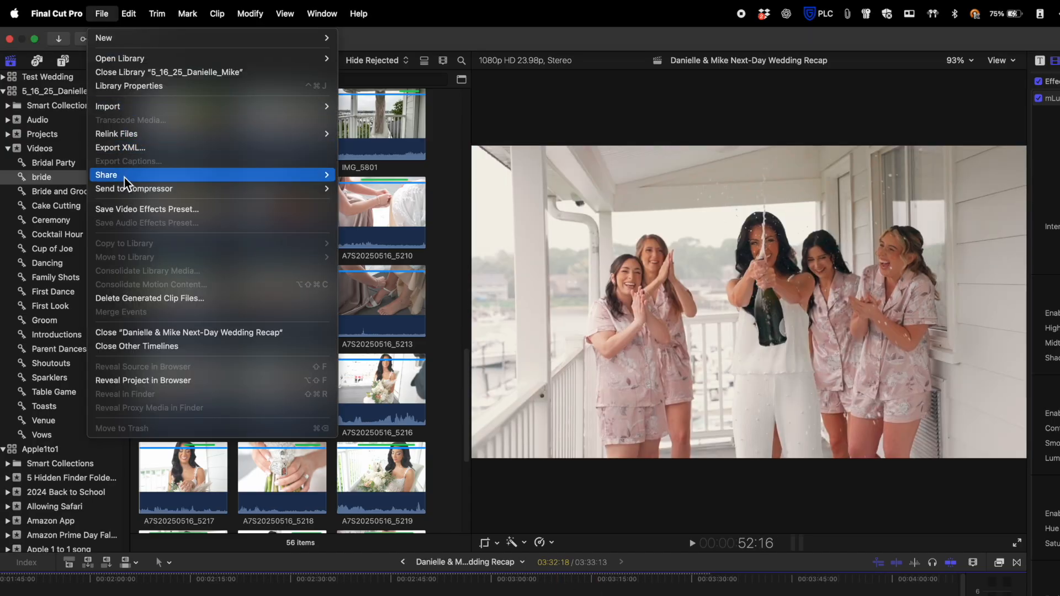
mouse_move(120, 175)
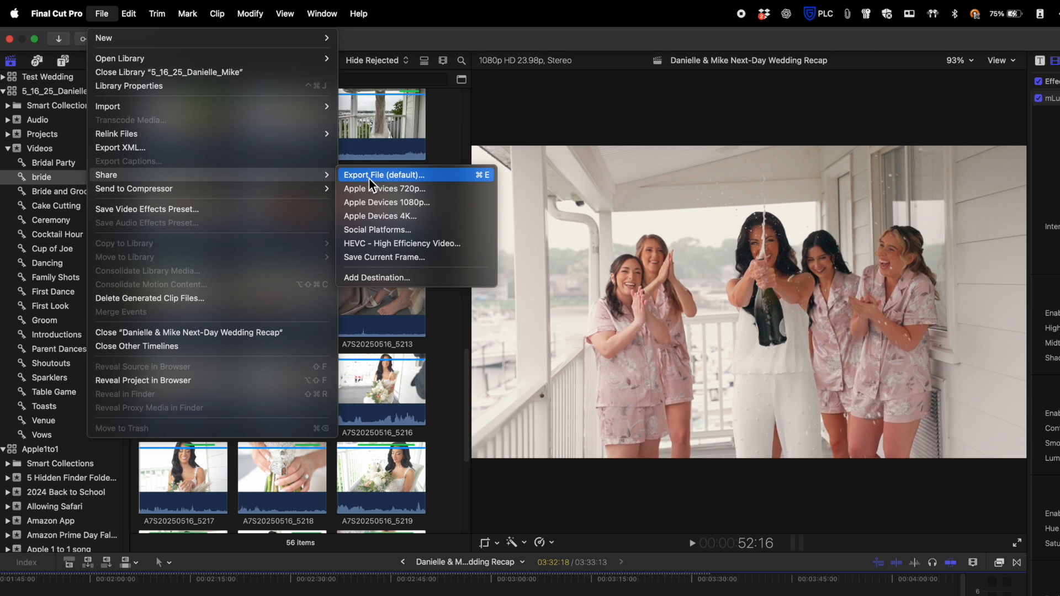
left_click(377, 233)
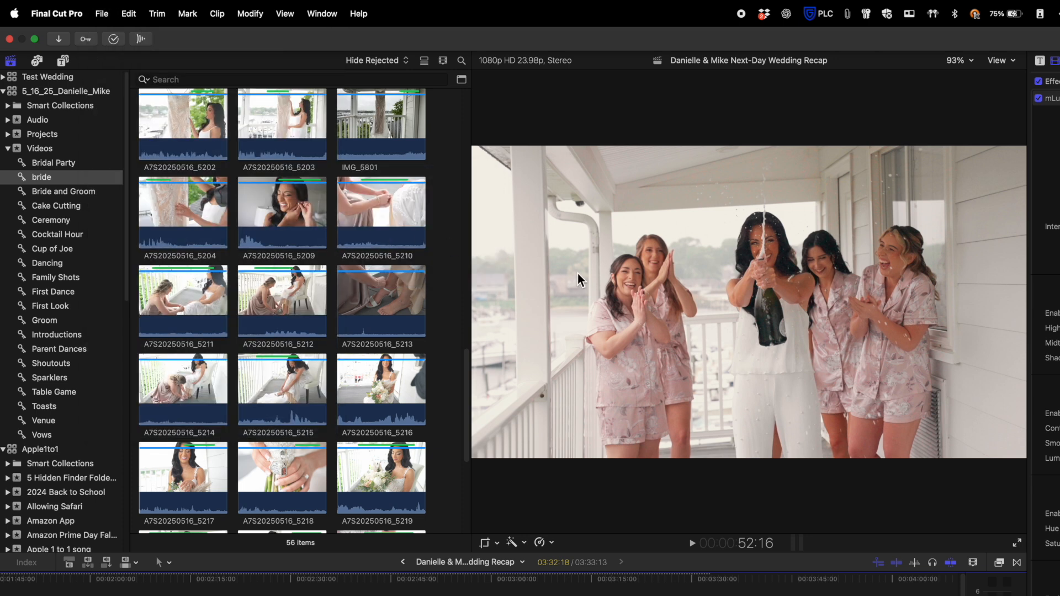
left_click(659, 186)
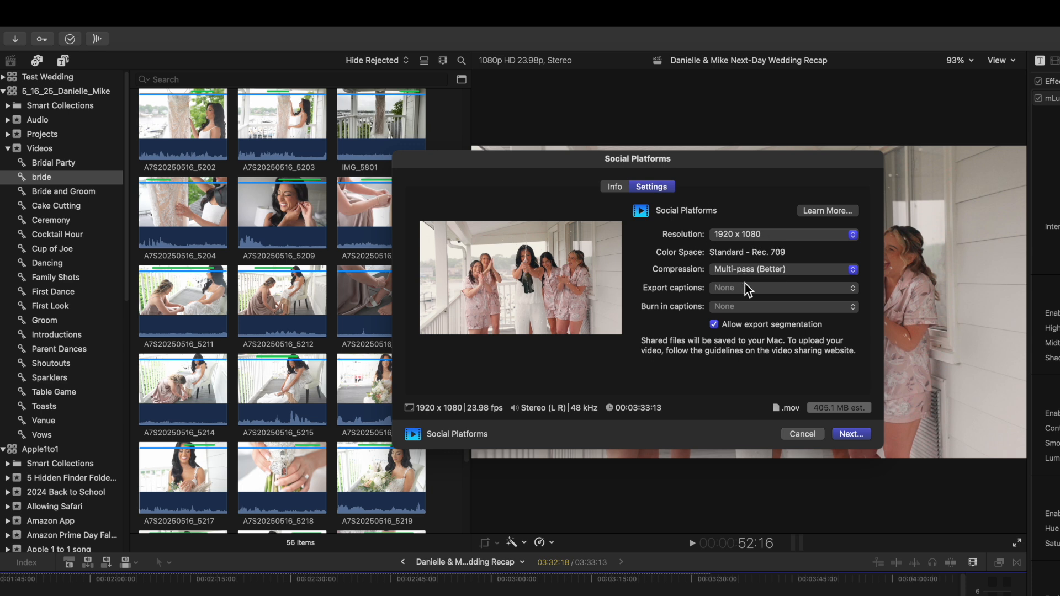
left_click(850, 434)
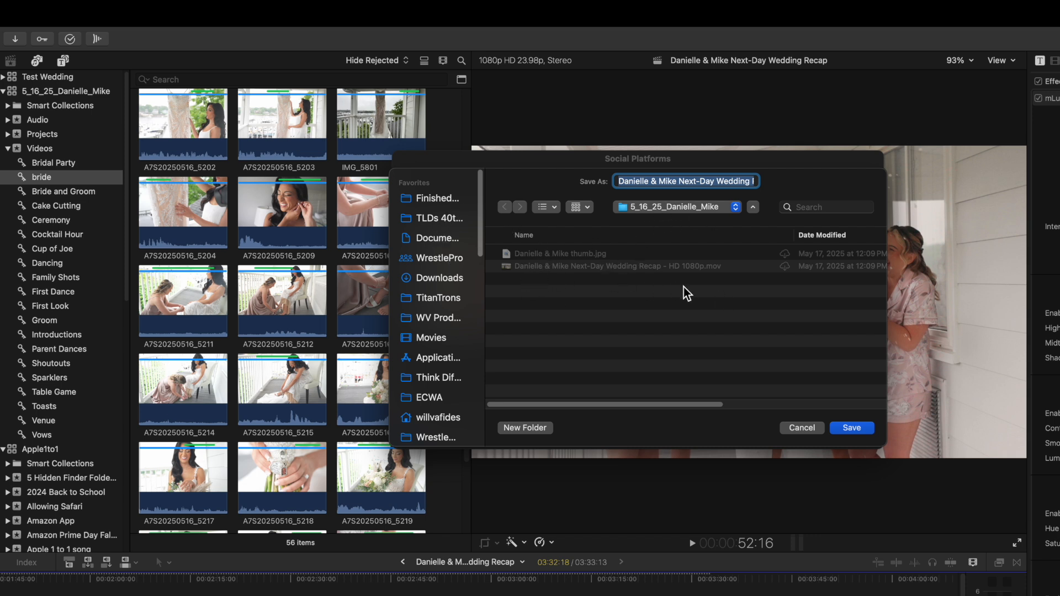
left_click(801, 431)
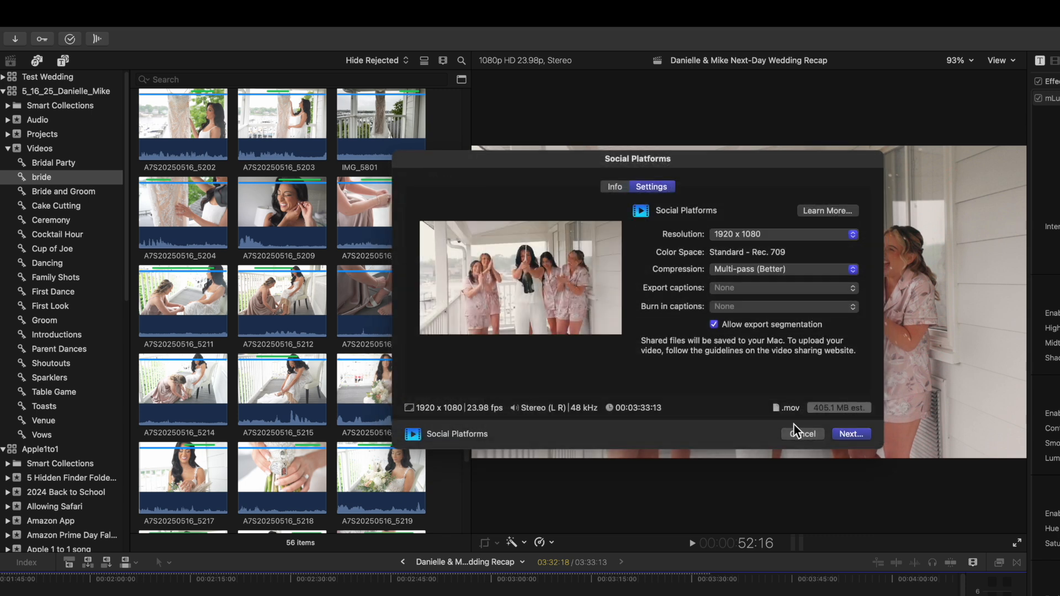
left_click(788, 434)
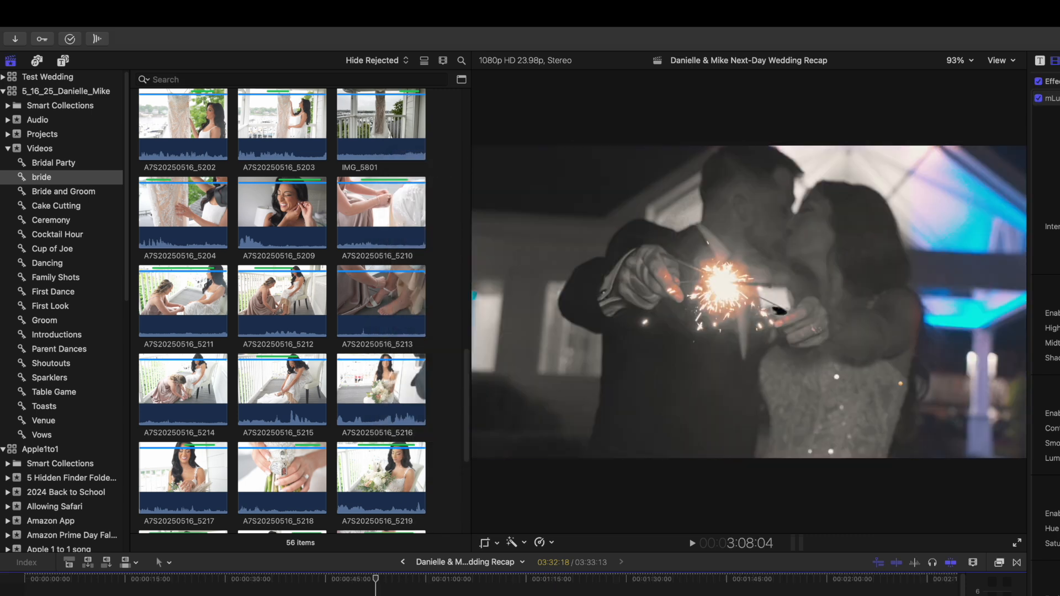